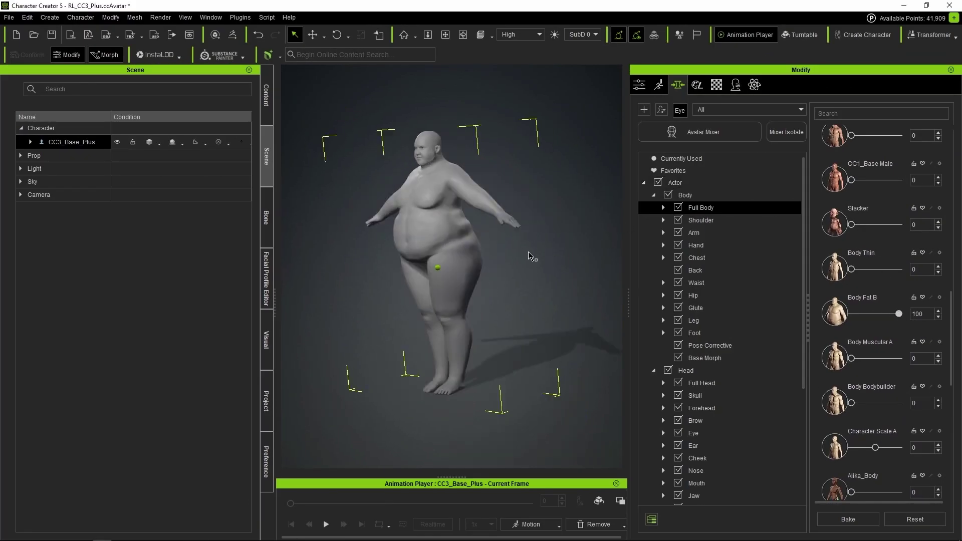
Shorten the character's legs with Leg Length, then step through the hand, arm and shoulder morphs.
click(694, 320)
drag(876, 155, 858, 156)
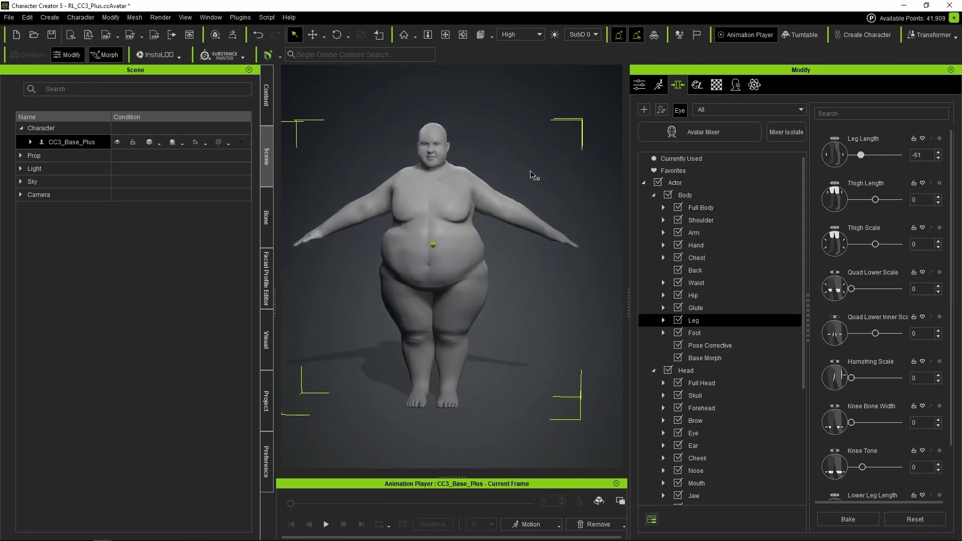
click(696, 245)
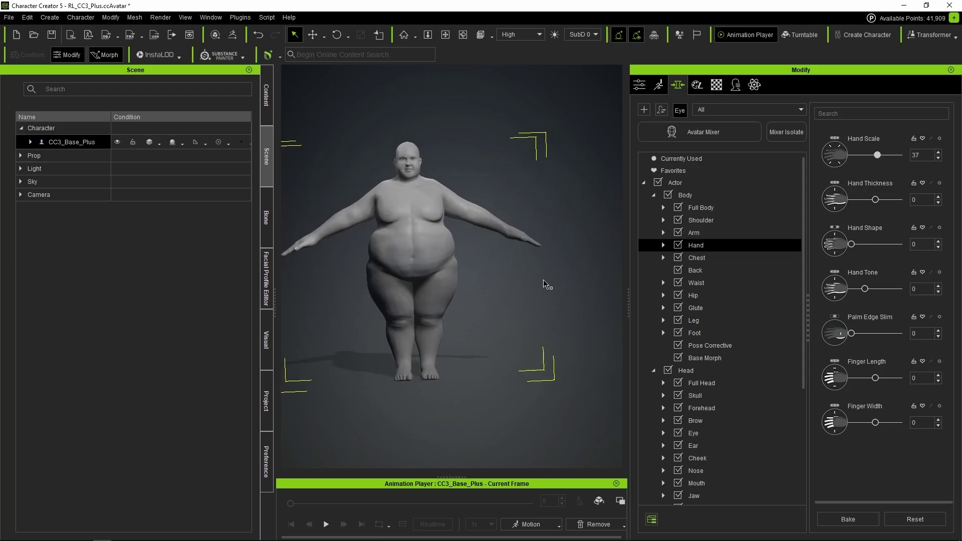
click(694, 233)
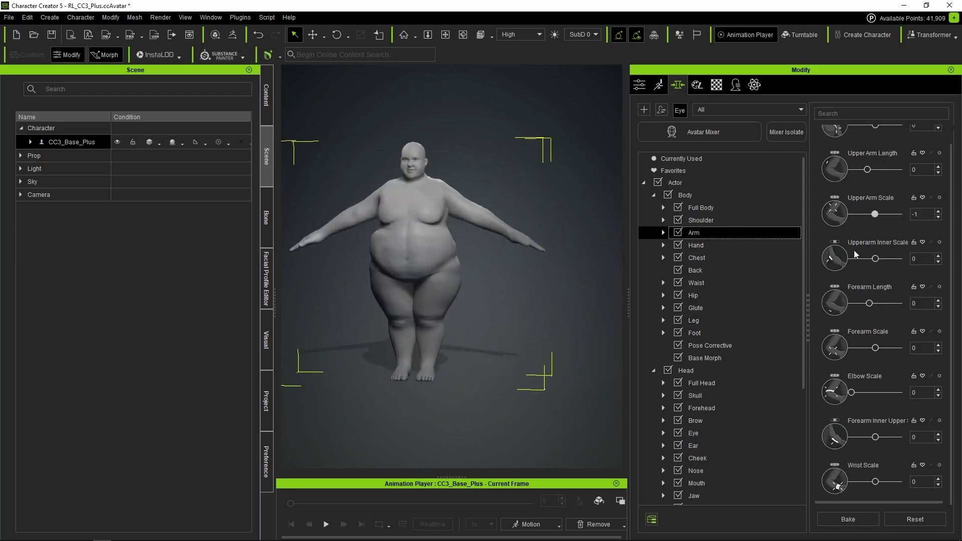
key(Up)
key(Up)
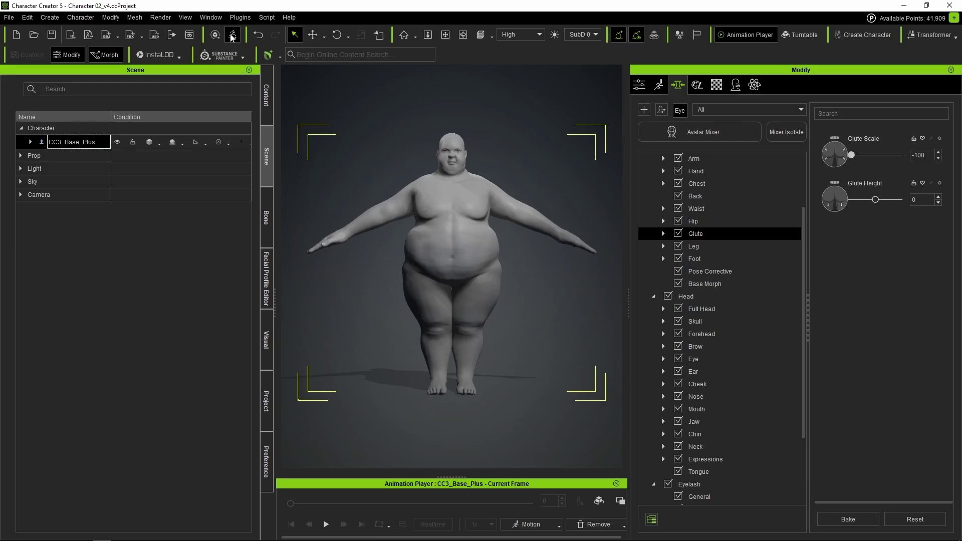
Export the meshes via GoZ using the Create template with Diffuse and Normal set to None.
click(232, 37)
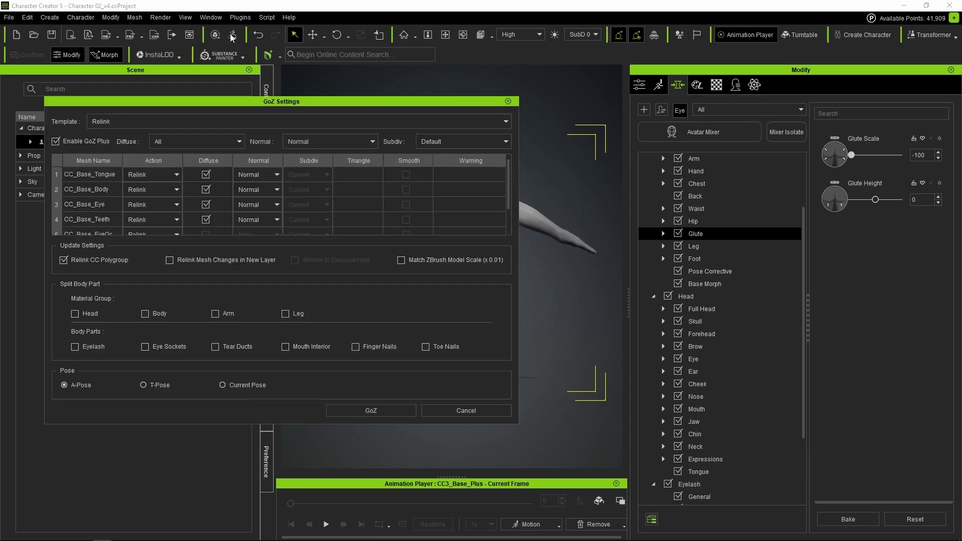
click(222, 123)
click(203, 135)
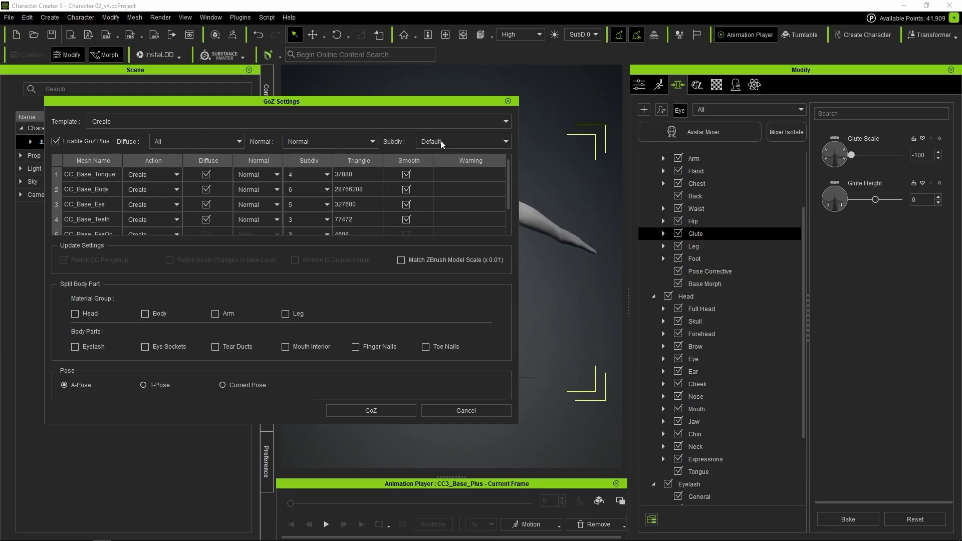
click(239, 140)
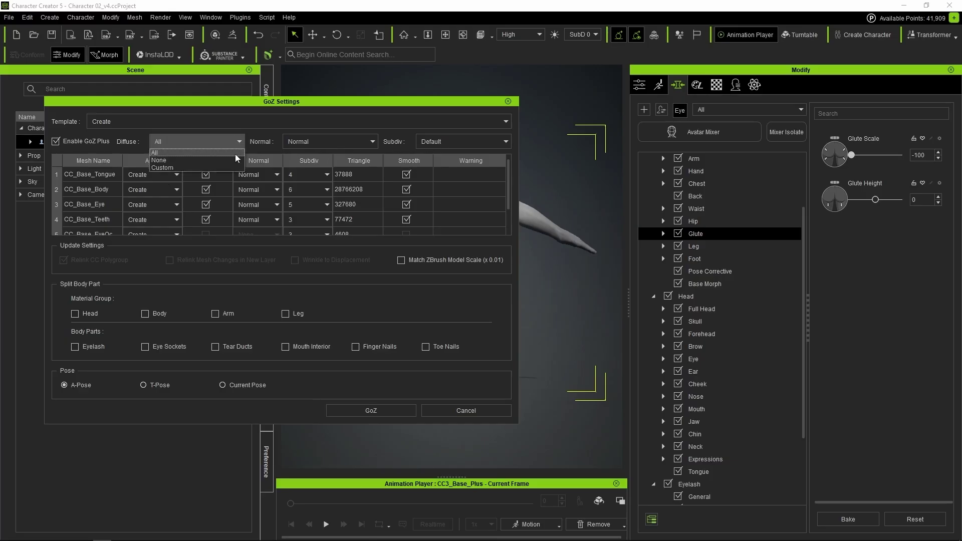
click(233, 159)
click(329, 141)
click(322, 160)
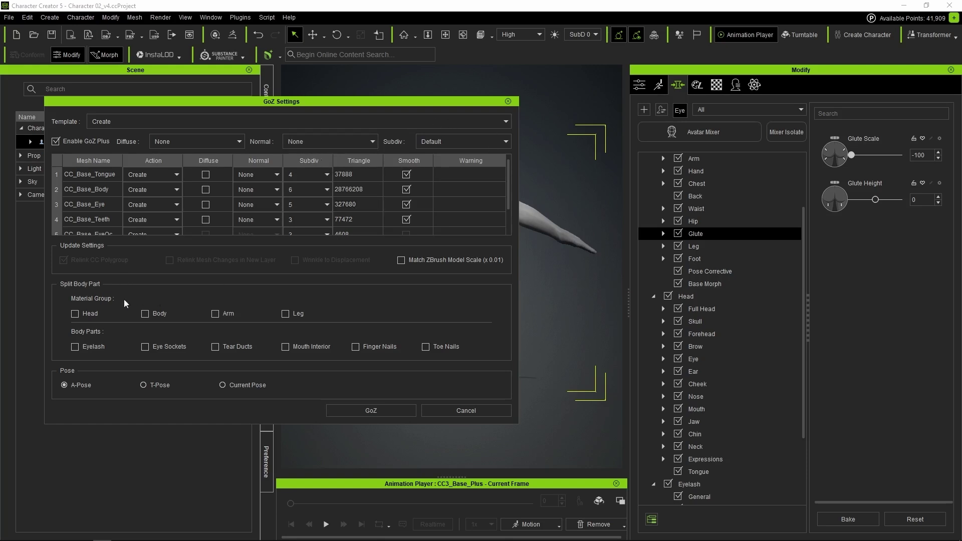
click(353, 412)
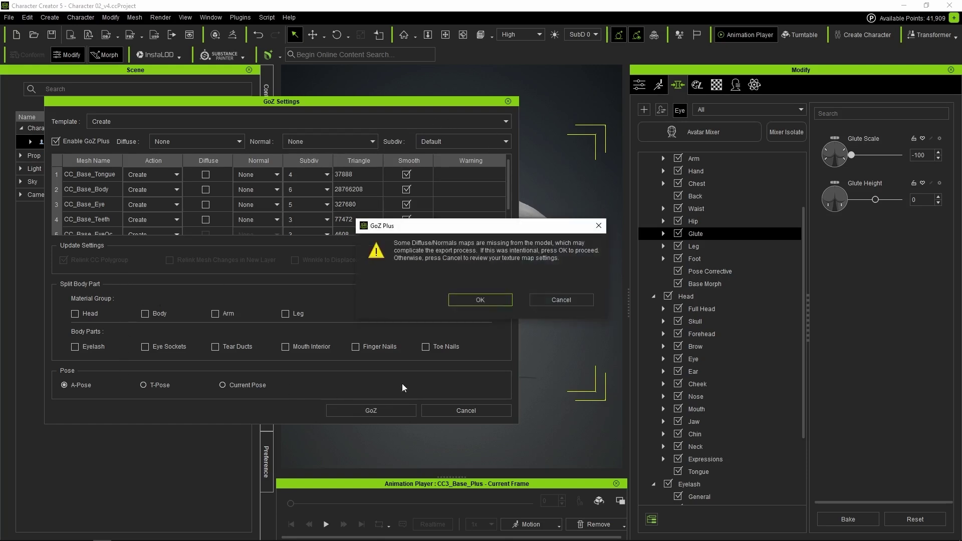
click(480, 300)
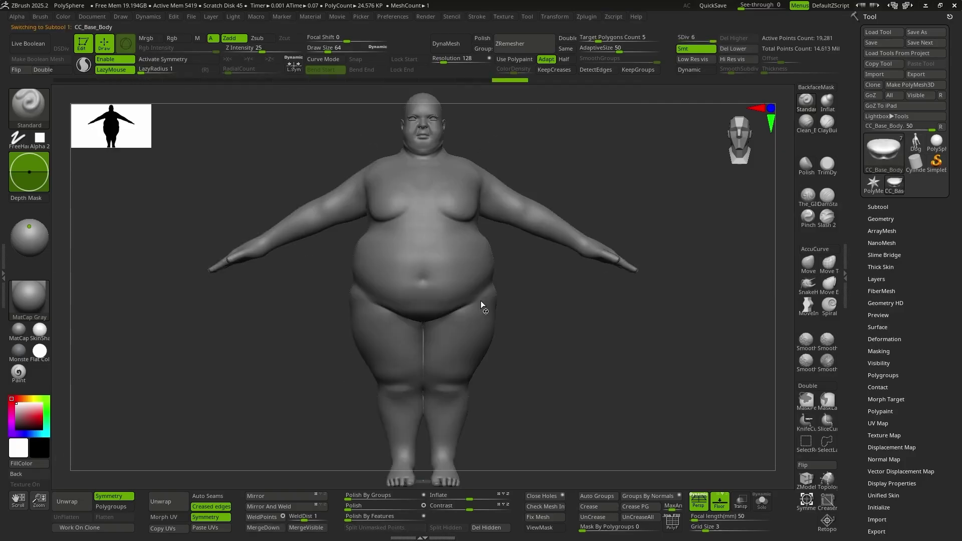
Orbit the imported body to a three-quarter view, then to a closer front view.
mouse_move(501, 264)
mouse_down()
mouse_move(698, 204)
mouse_move(563, 279)
mouse_move(592, 282)
mouse_move(580, 235)
mouse_move(429, 280)
mouse_up()
mouse_move(408, 318)
ctrl+right_down()
mouse_move(516, 268)
mouse_move(555, 232)
mouse_move(702, 232)
mouse_move(462, 289)
ctrl+right_up()
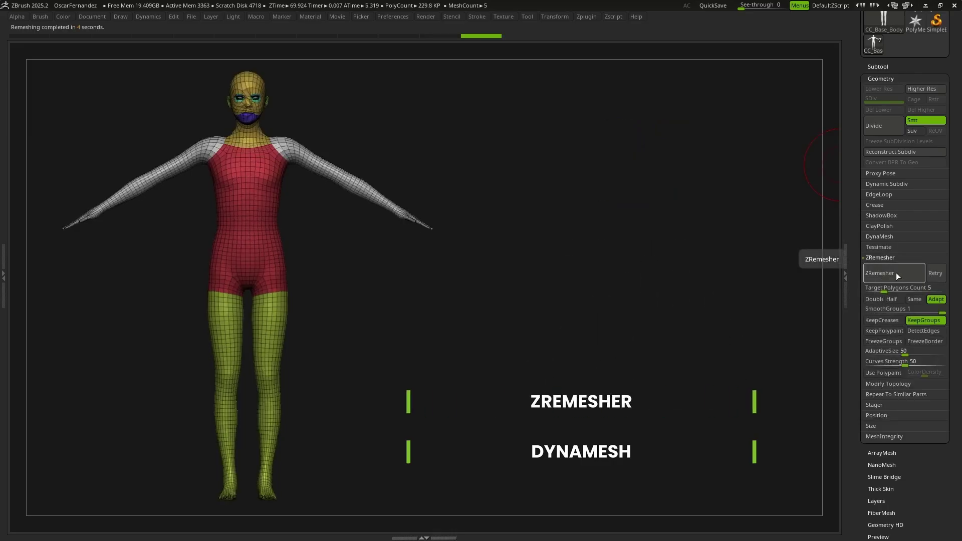
Show the polygroup wireframe with Shift+F and drop the body mesh to subdivision level 1.
click(473, 17)
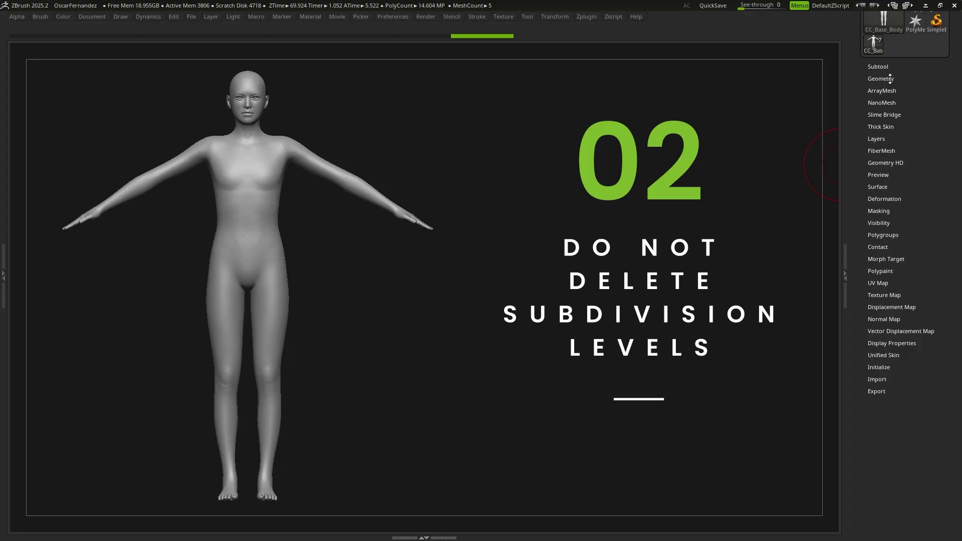
click(890, 79)
key(shift+f)
drag(883, 102, 860, 101)
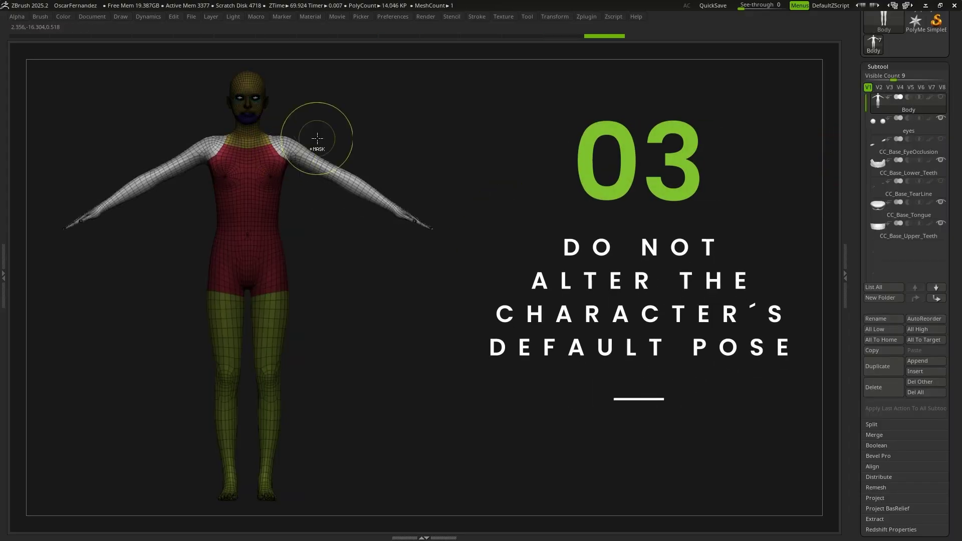
Rotate the arms up into a T-pose and cancel the body subtool rename prompt.
drag(316, 127, 312, 95)
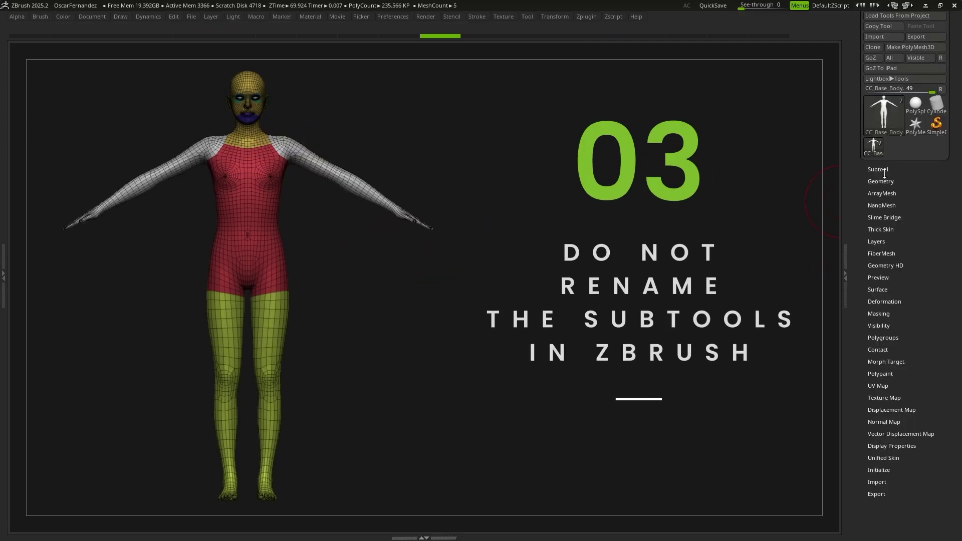
click(884, 320)
key(Escape)
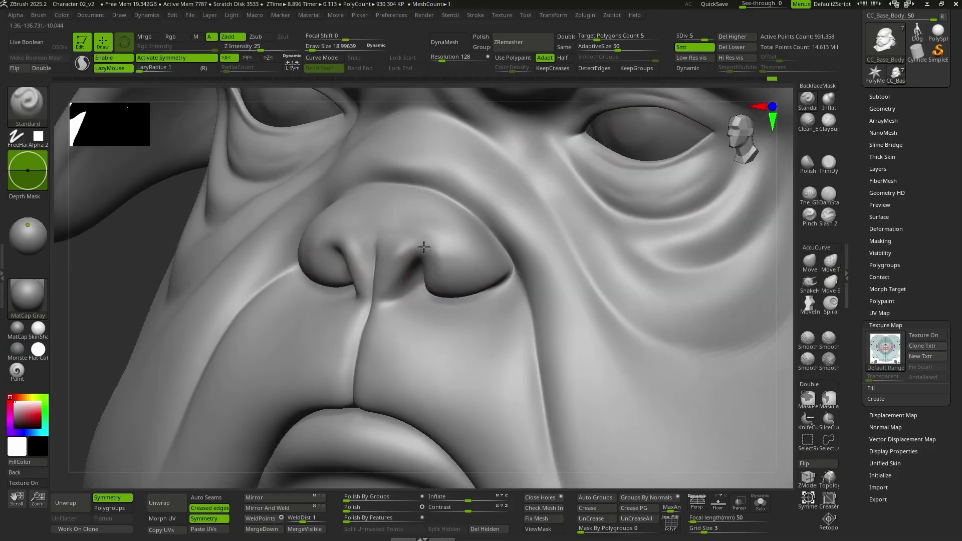
Adjust the brush draw size with the S key while sculpting the creature's face.
key(s)
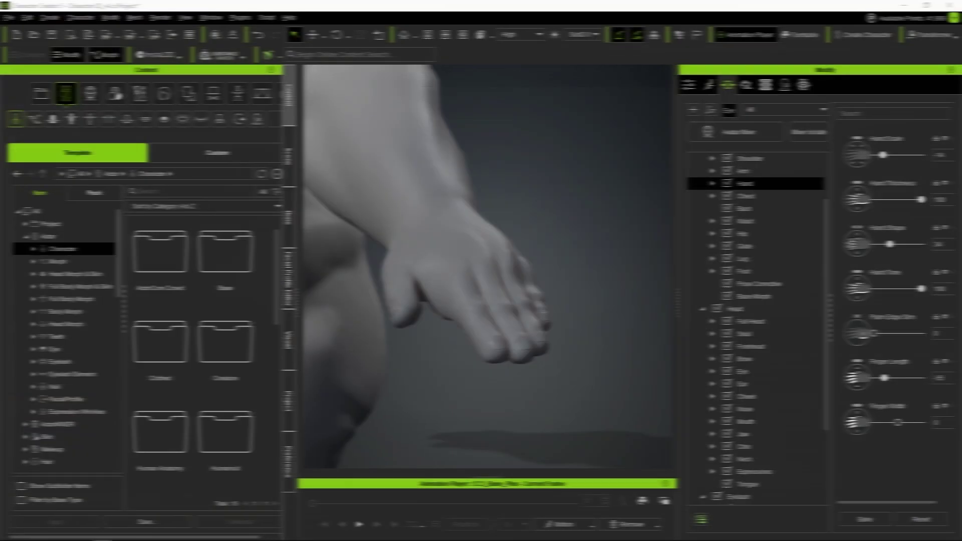
Pick a ChiselCreature brush insert for sculpting the feet.
click(835, 369)
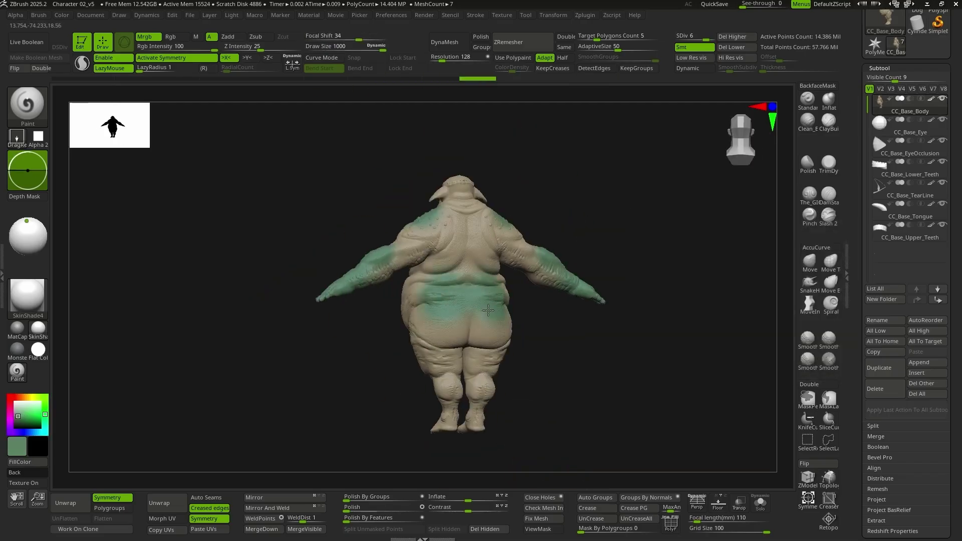
With the Spray stroke, paint green over the shoulders, arms and back and orange on the head.
click(17, 136)
click(230, 157)
drag(651, 401, 501, 381)
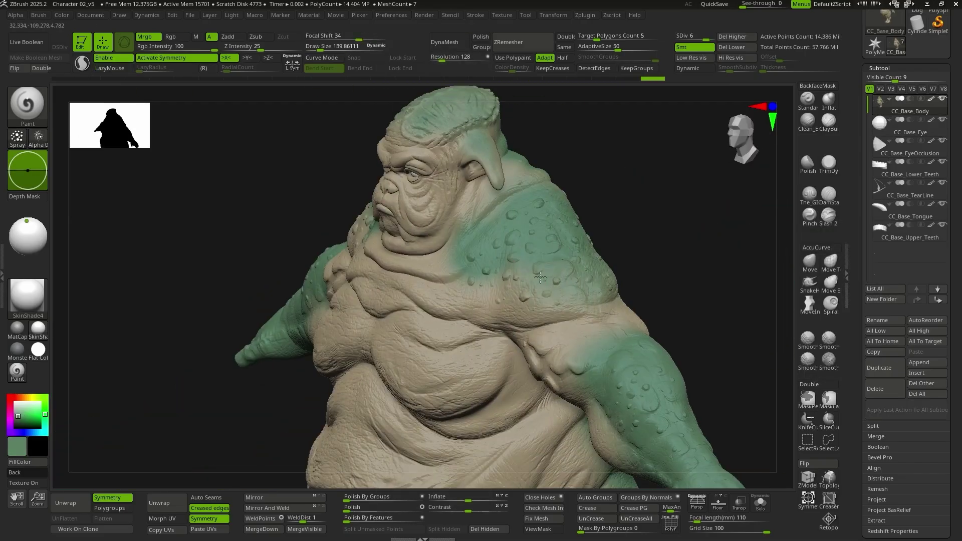
drag(577, 225, 545, 260)
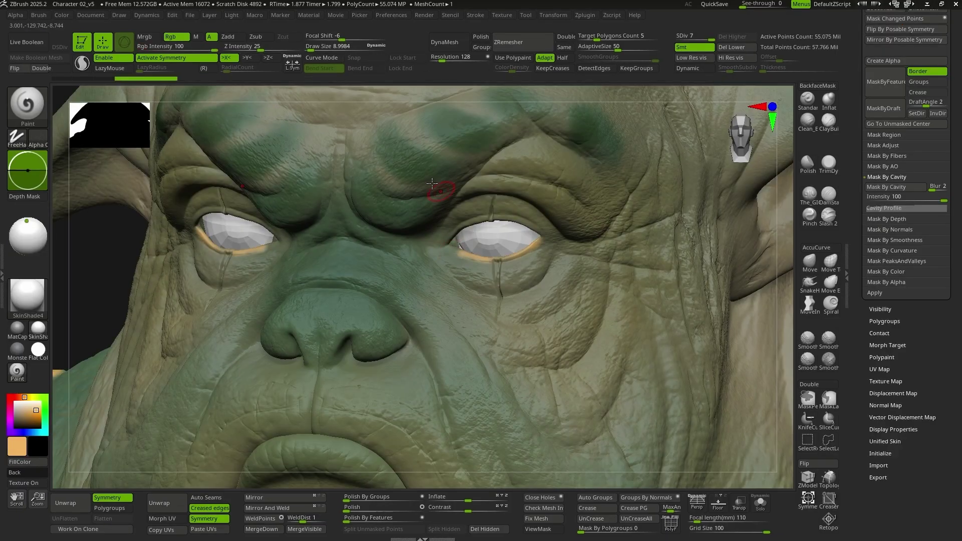
drag(727, 301, 651, 326)
mouse_move(451, 251)
mouse_down()
mouse_move(329, 335)
mouse_move(414, 336)
mouse_move(551, 300)
mouse_up()
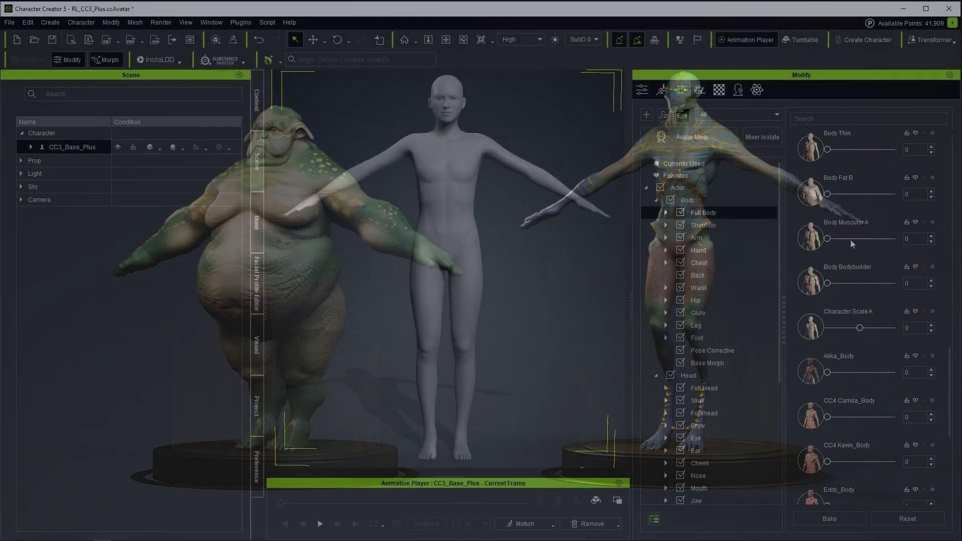
Lengthen the character's legs to 28 with the Leg Length morph.
scroll(866, 266, down, 3)
scroll(867, 267, up, 8)
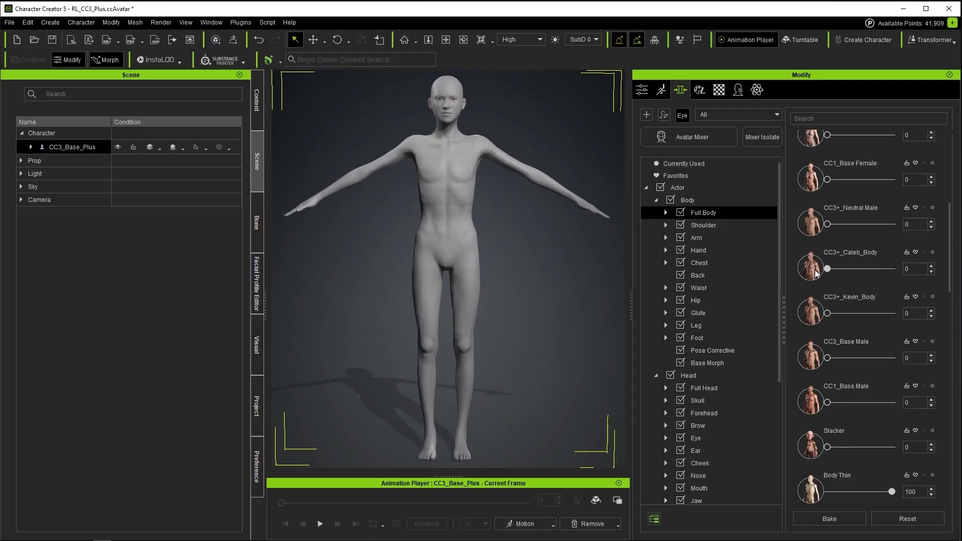
click(703, 225)
click(696, 238)
click(696, 325)
drag(860, 160, 870, 160)
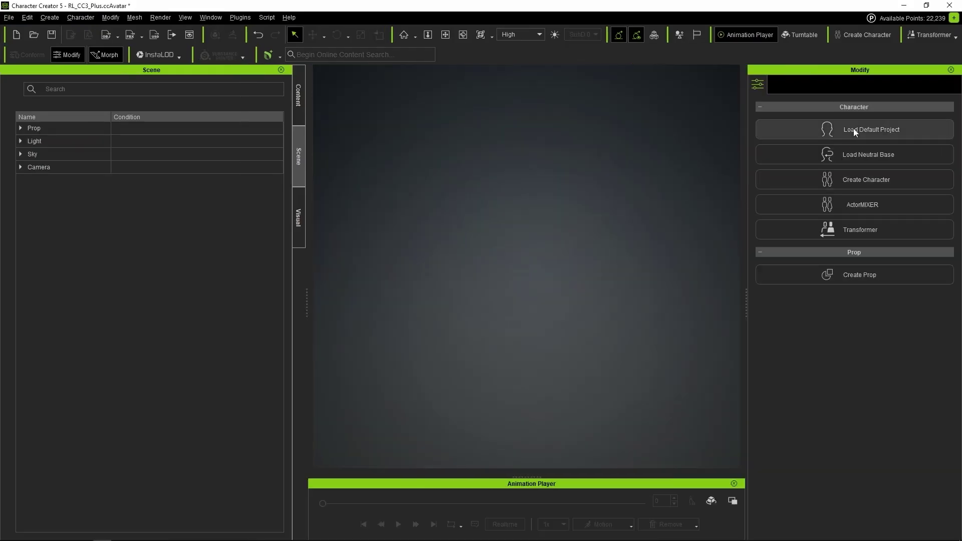
Load the default project without saving the current character and reset its pose.
click(852, 128)
click(506, 296)
click(696, 526)
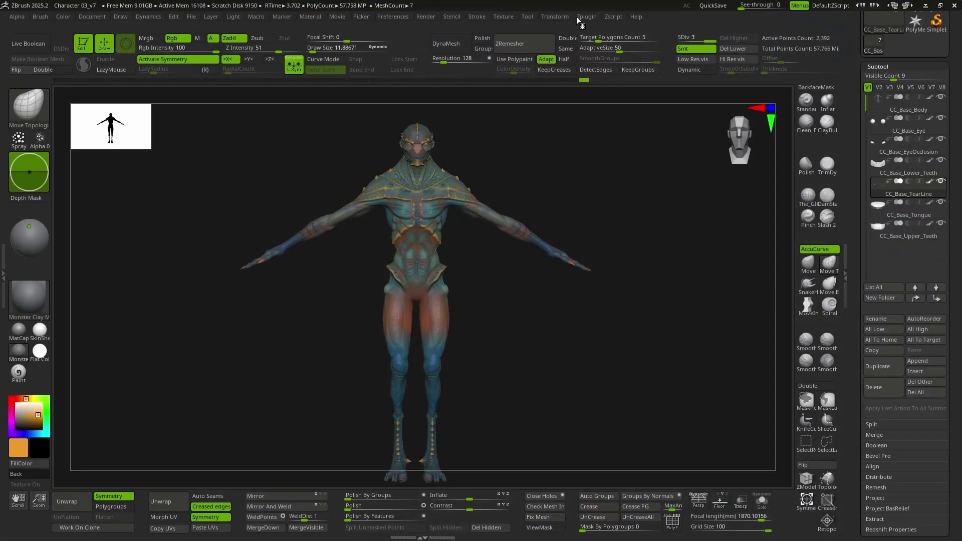
Send all subtools through CC GoZ Plus with displacement detail included.
click(585, 17)
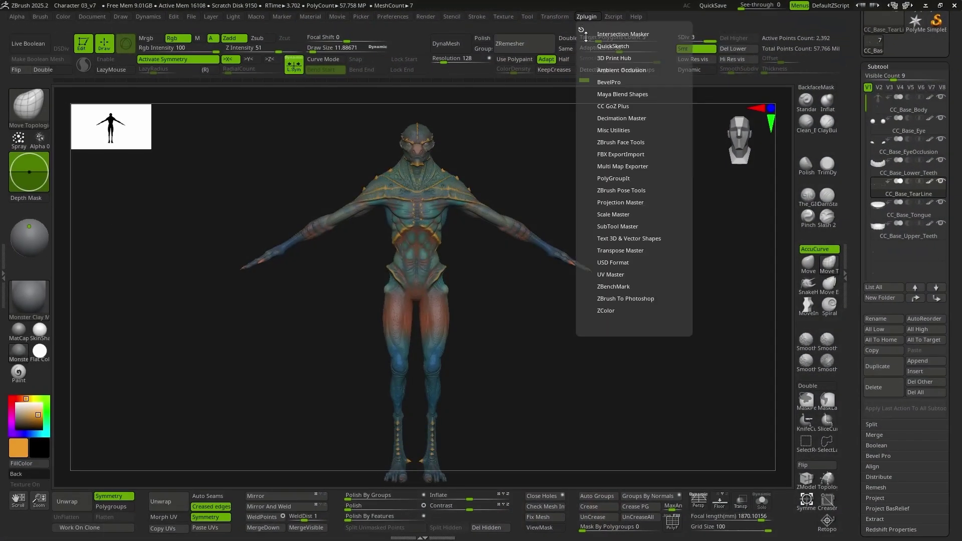
click(615, 107)
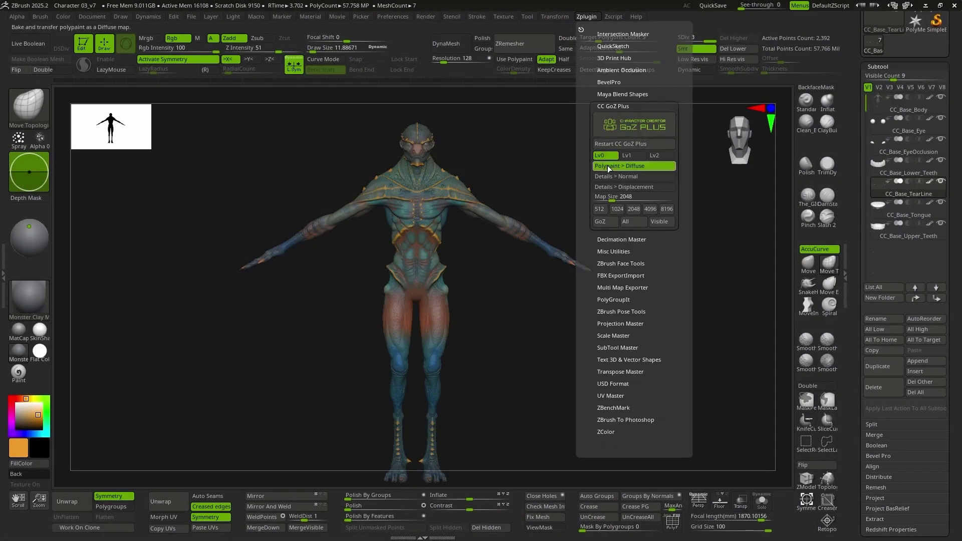
click(615, 187)
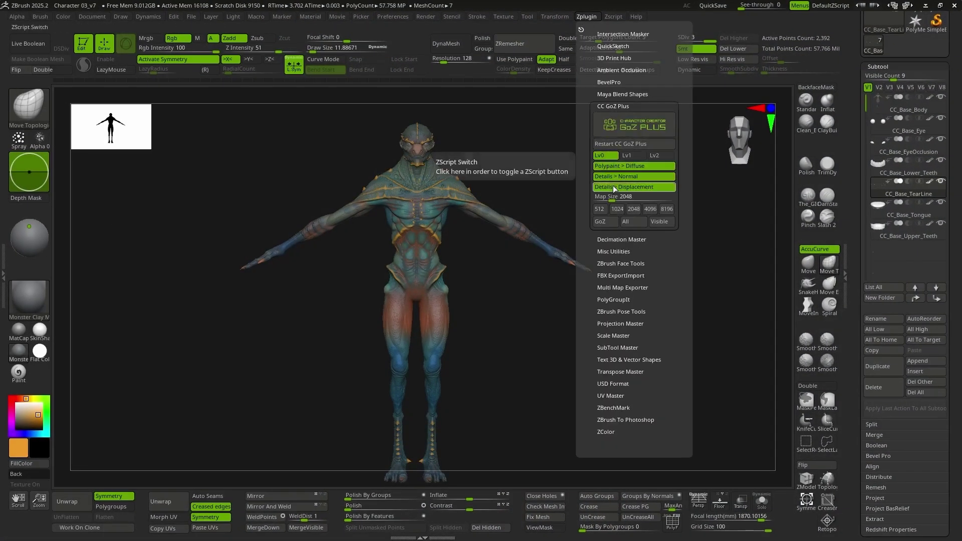
click(632, 223)
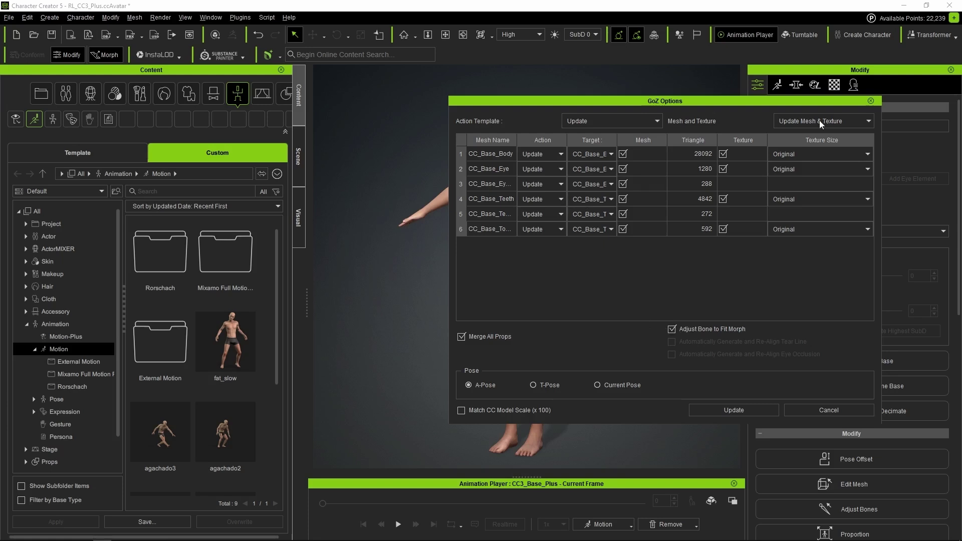
Update the character with the incoming meshes and rotate its foot downward at the ankle.
click(733, 411)
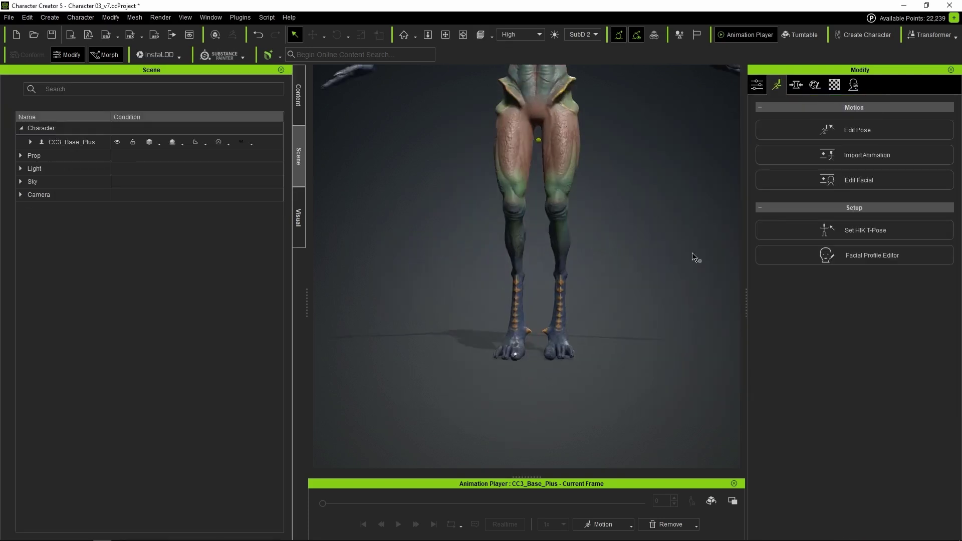
click(848, 128)
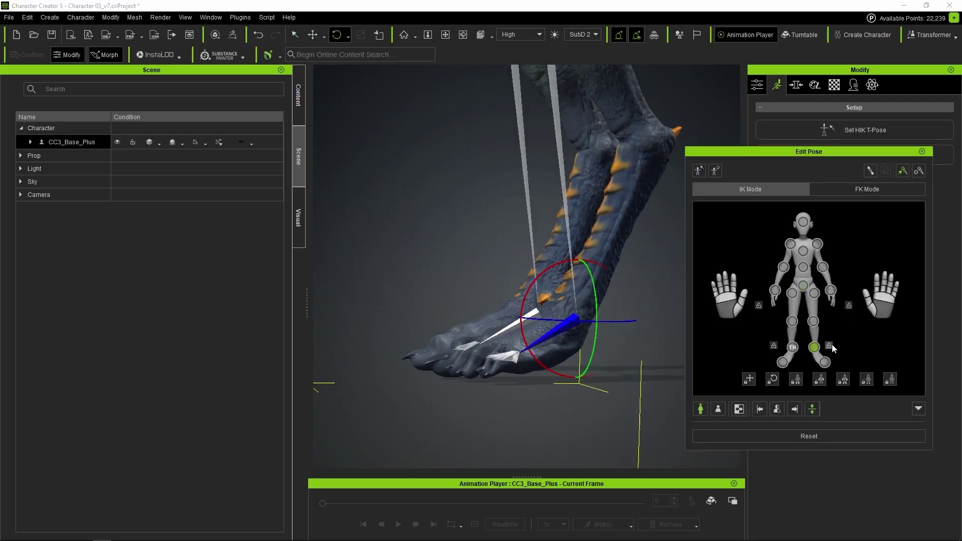
drag(531, 331, 518, 360)
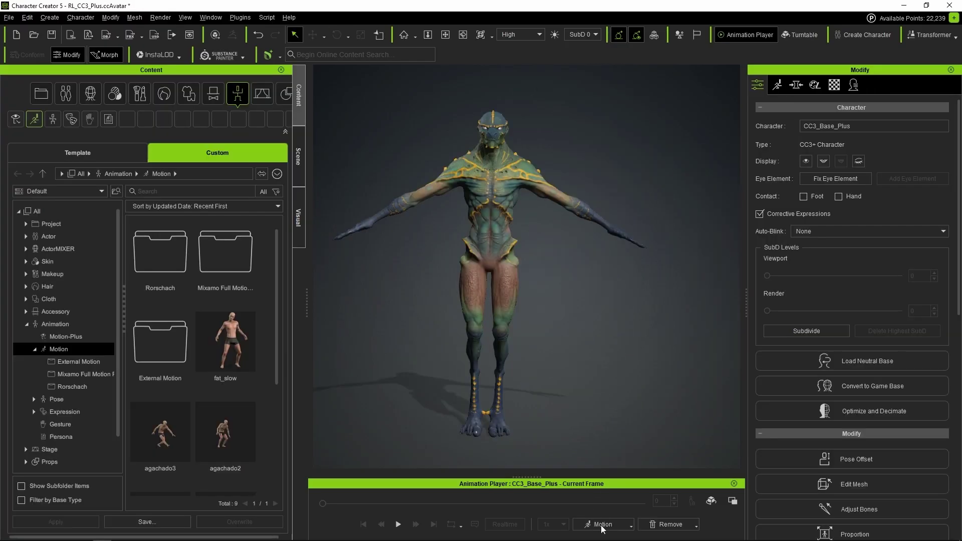
Apply the Walk_M test motion to the alien.
click(601, 529)
mouse_move(610, 356)
click(686, 390)
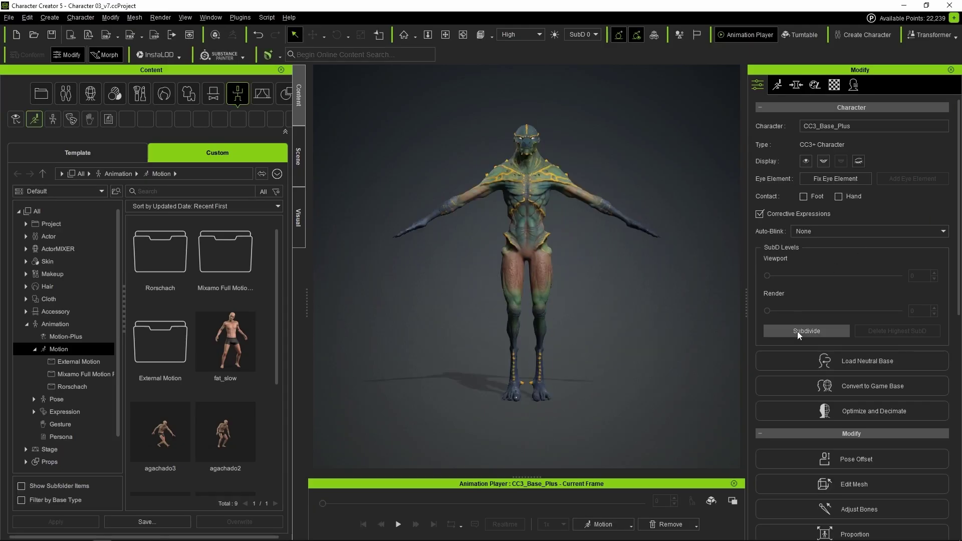
Subdivide twice to SubD 2, updating mesh and textures from ZBrush via GoZ All each time.
click(807, 331)
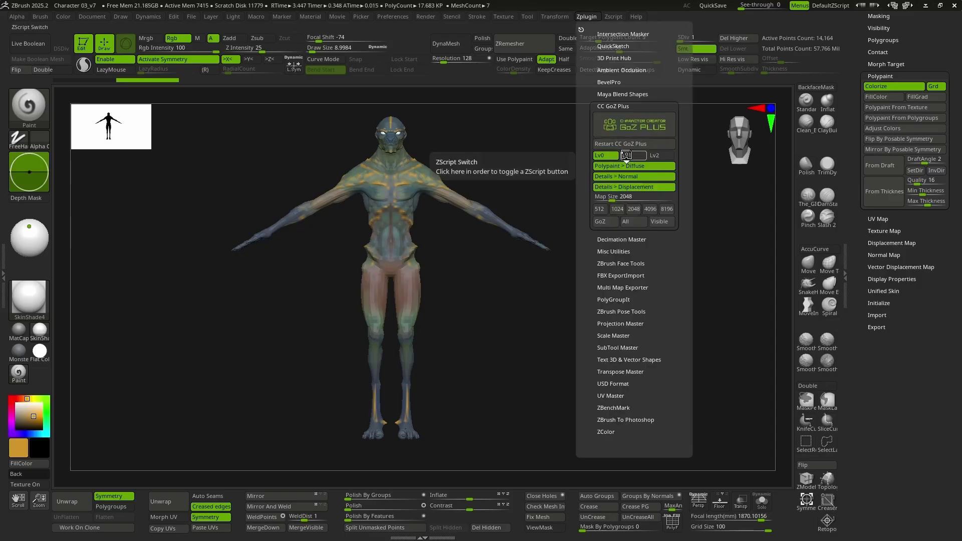
click(636, 222)
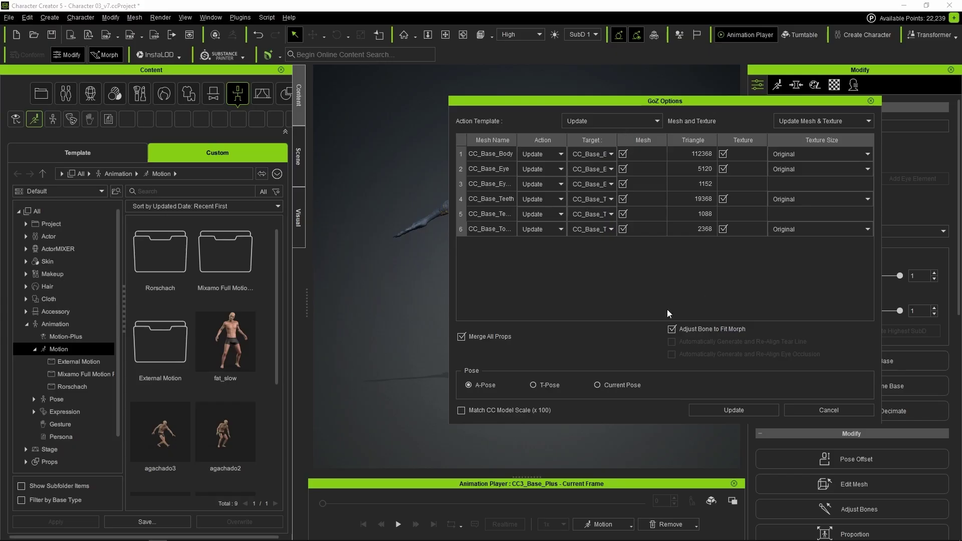
click(734, 410)
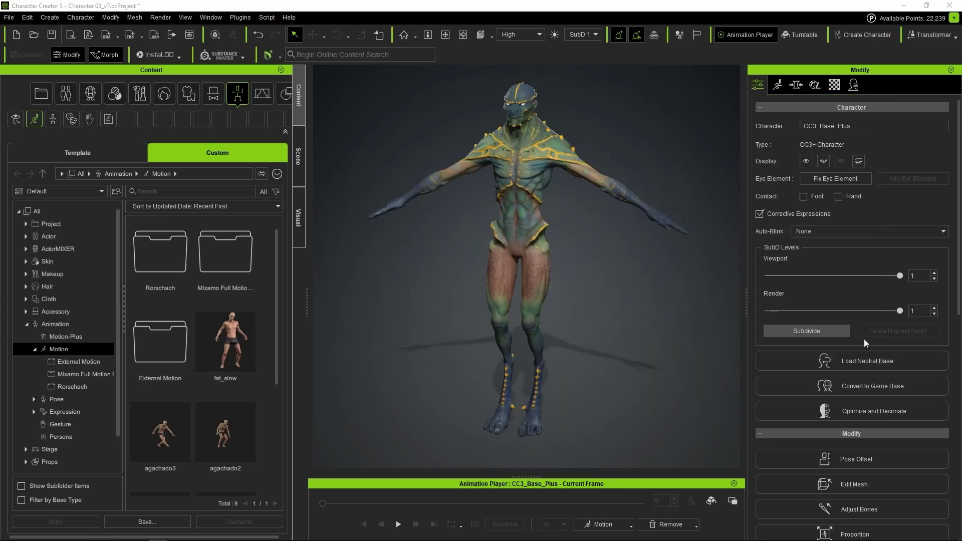
click(825, 330)
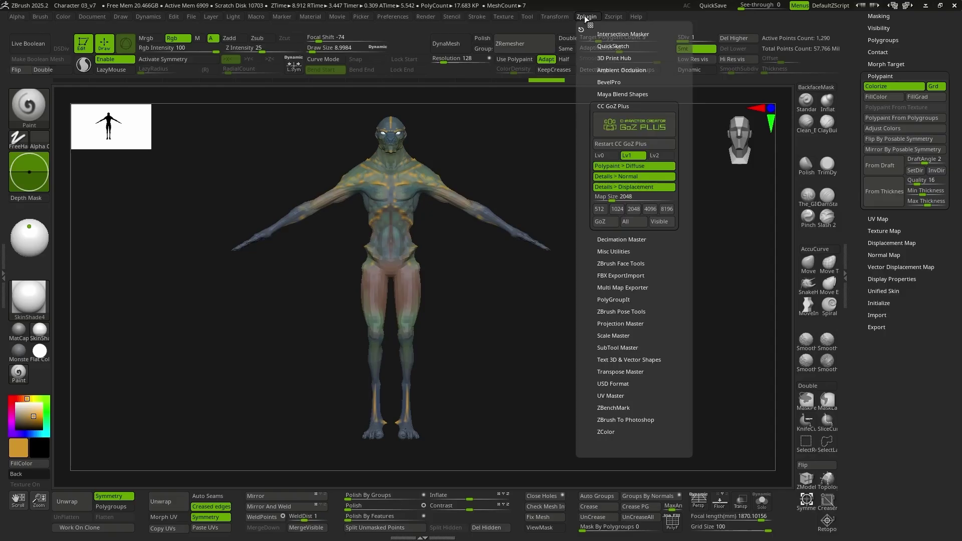
click(643, 225)
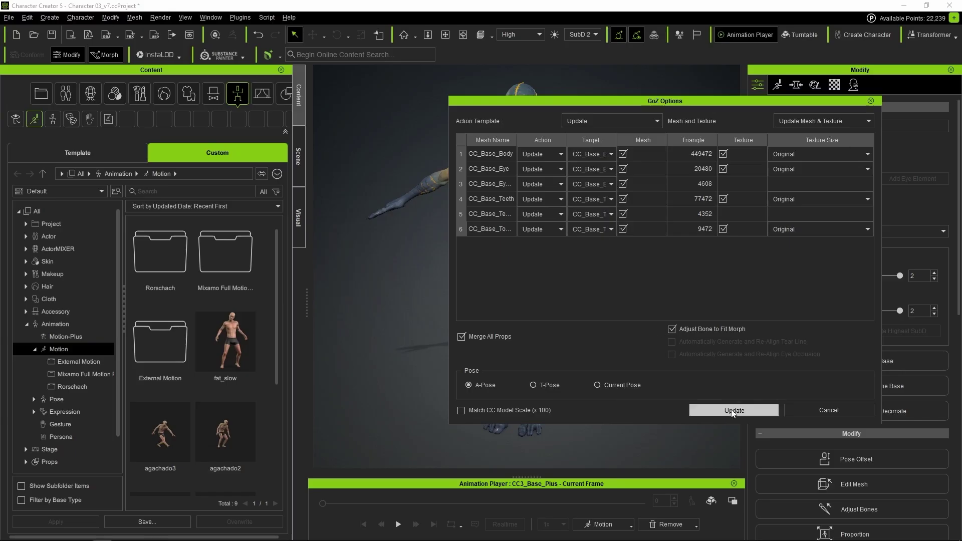
click(732, 410)
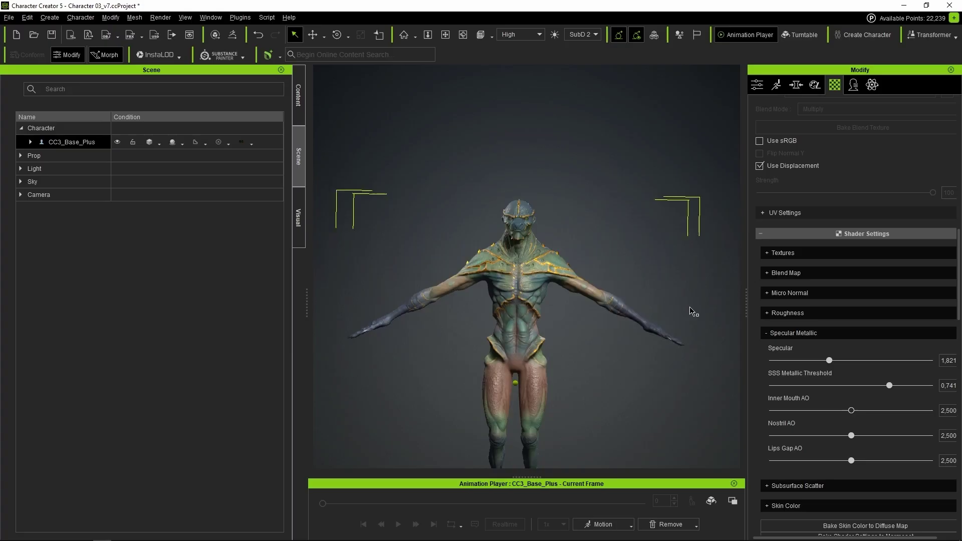
Save the head's Base Color texture to a file named head_metallic.
scroll(898, 251, up, 7)
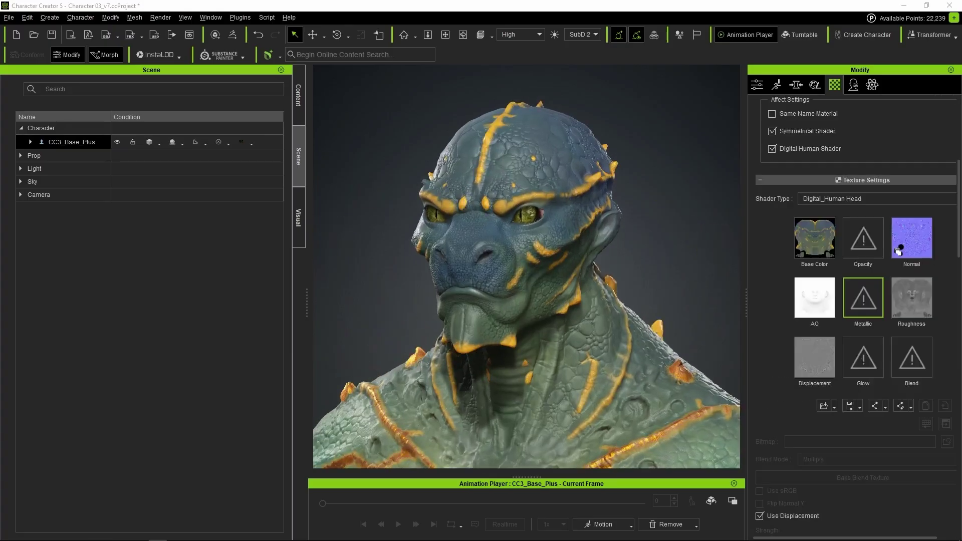
right_click(807, 244)
mouse_move(853, 247)
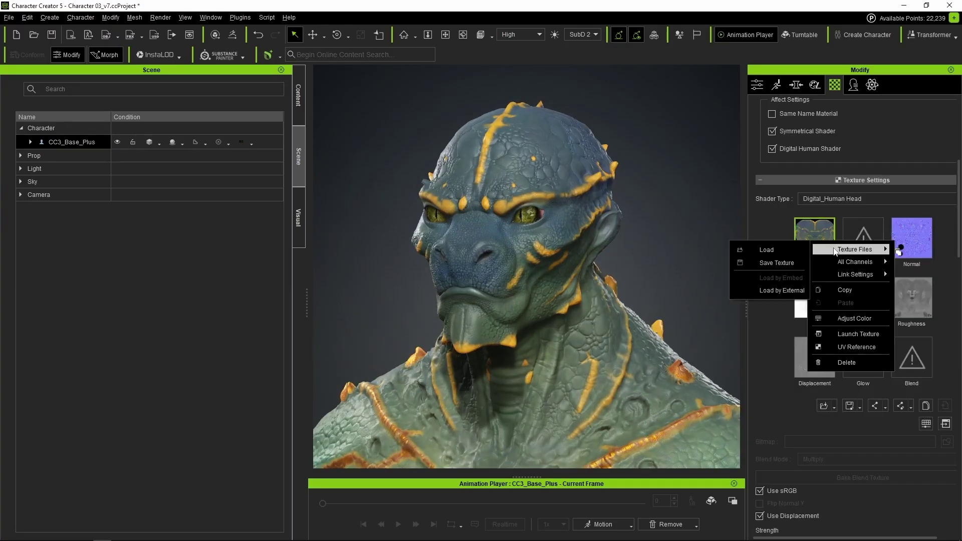
click(767, 260)
text(head_metallic)
key(Return)
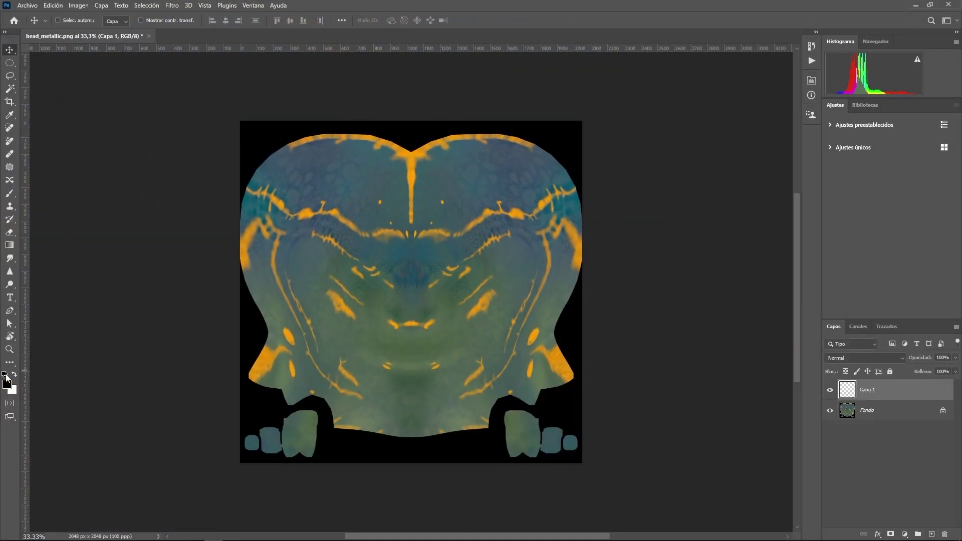
Fill the new layer black, then select the orange stripes with Color Range on the texture.
key(alt+BackSpace)
click(830, 390)
click(882, 410)
click(147, 5)
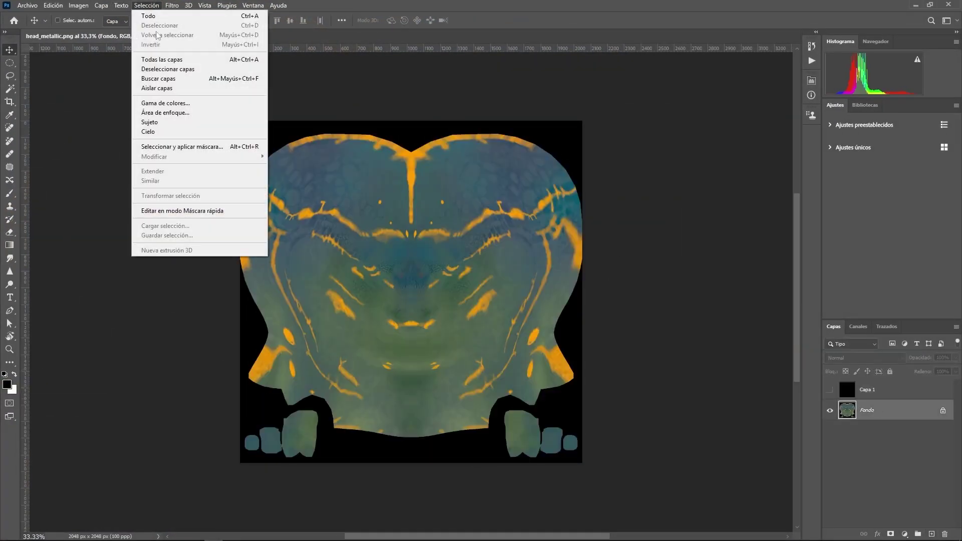
click(171, 103)
click(421, 156)
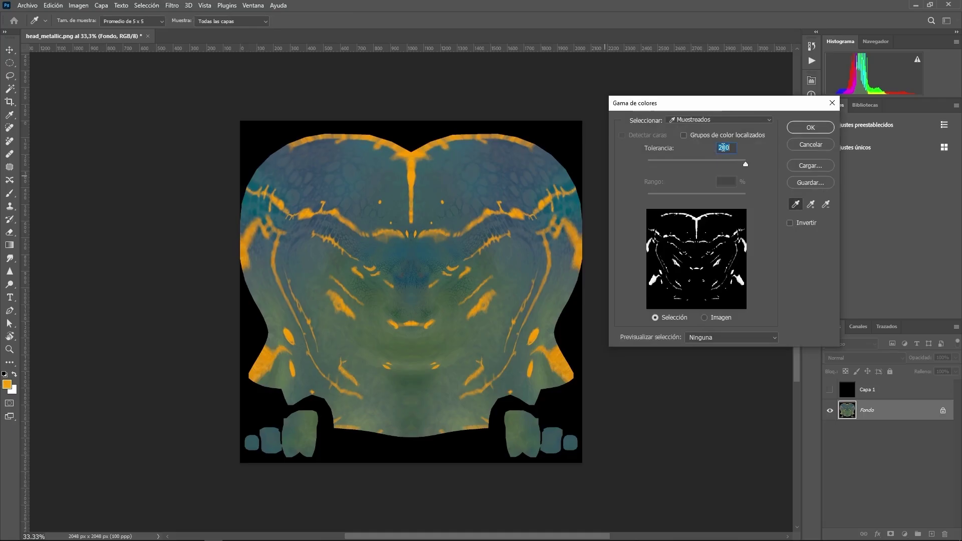
key(Return)
Fill the selected stripes white on the black layer and save a PNG copy as head_metallic_alpha.
click(830, 390)
click(882, 390)
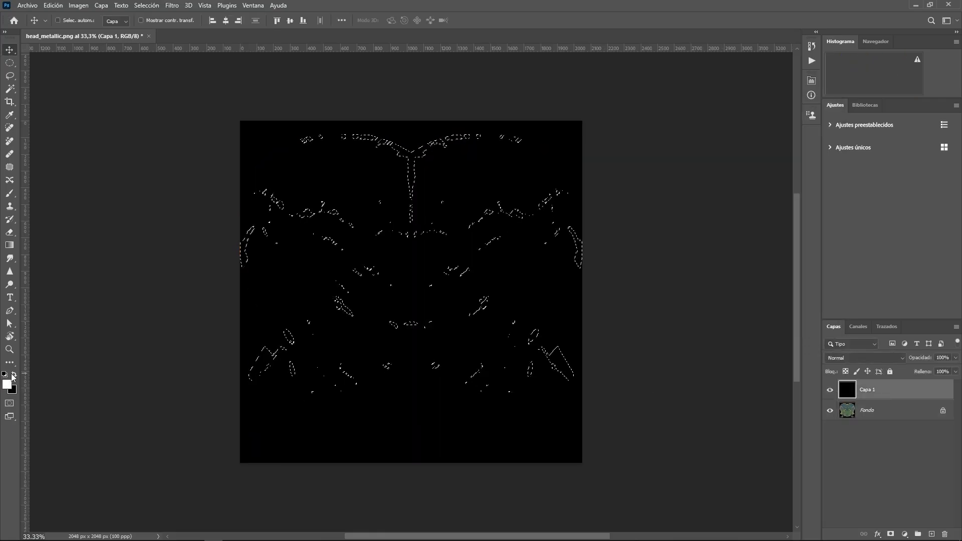
key(alt+BackSpace)
key(ctrl+alt+s)
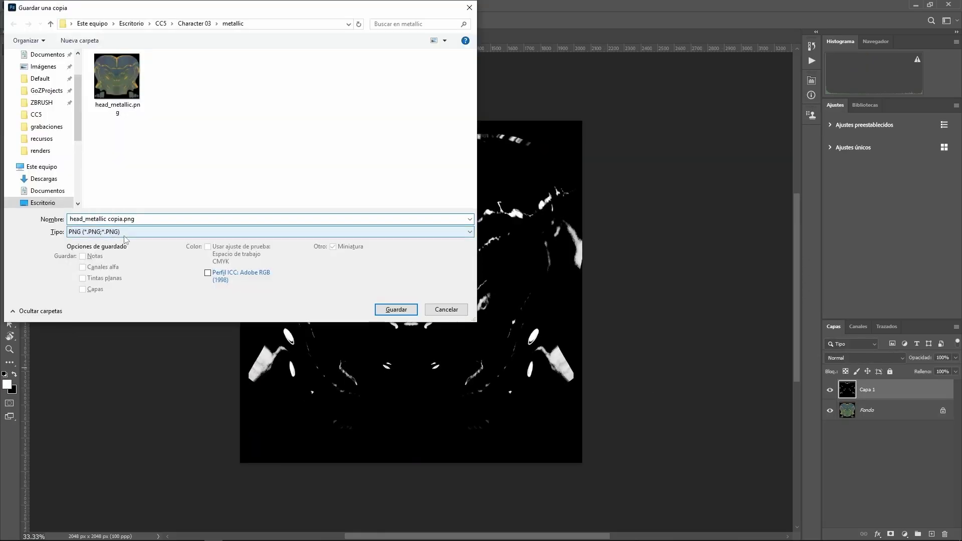
key(Return)
Select the head's Metallic channel and set SSS Metallic Threshold to about 0,741.
key(alt+Tab)
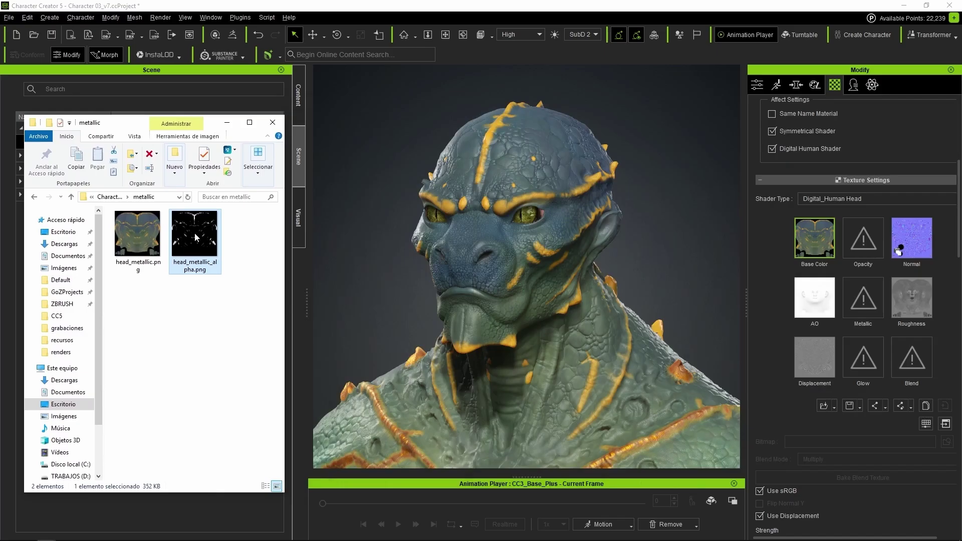
click(863, 297)
scroll(856, 301, down, 10)
drag(930, 384, 885, 397)
key(f)
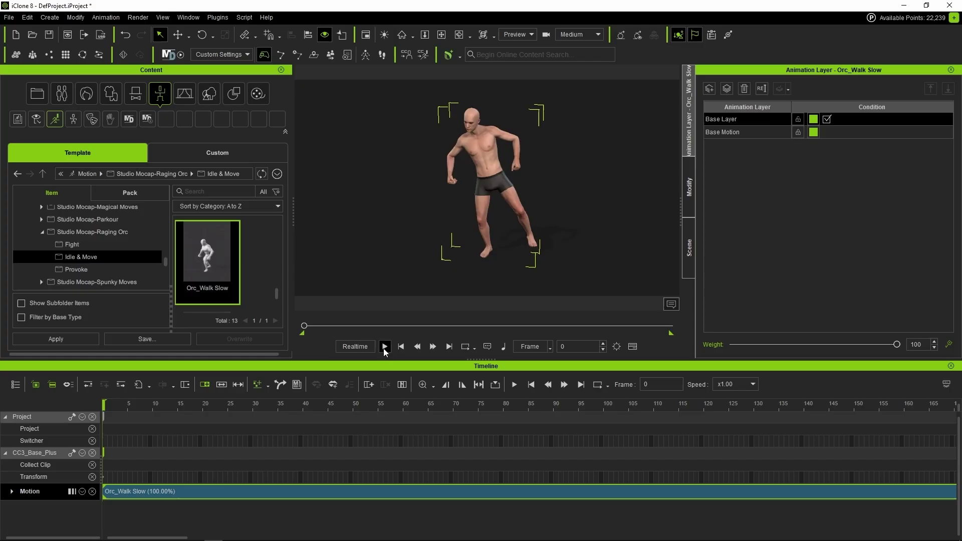
Open the motion layer editor and scrub the walk to frame 321.
click(689, 186)
click(795, 187)
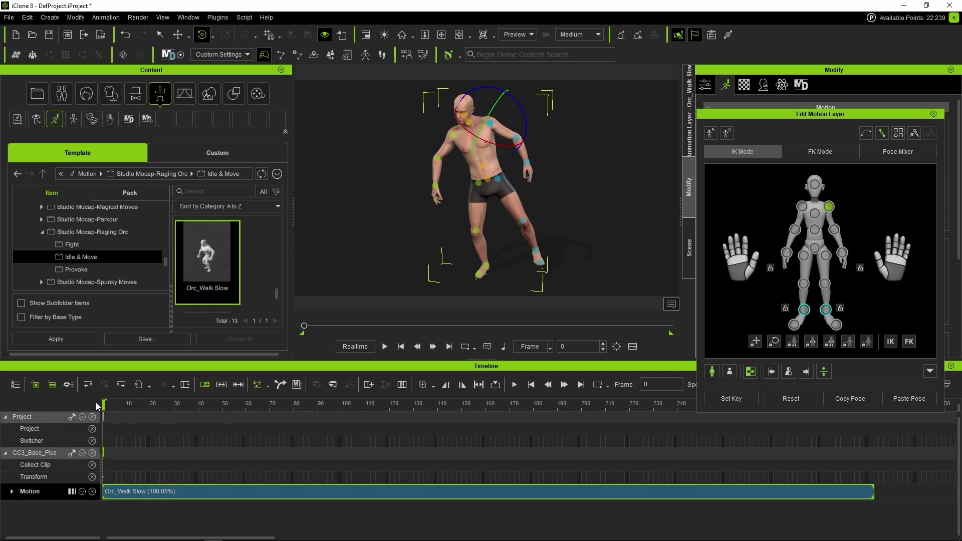
drag(98, 406, 875, 422)
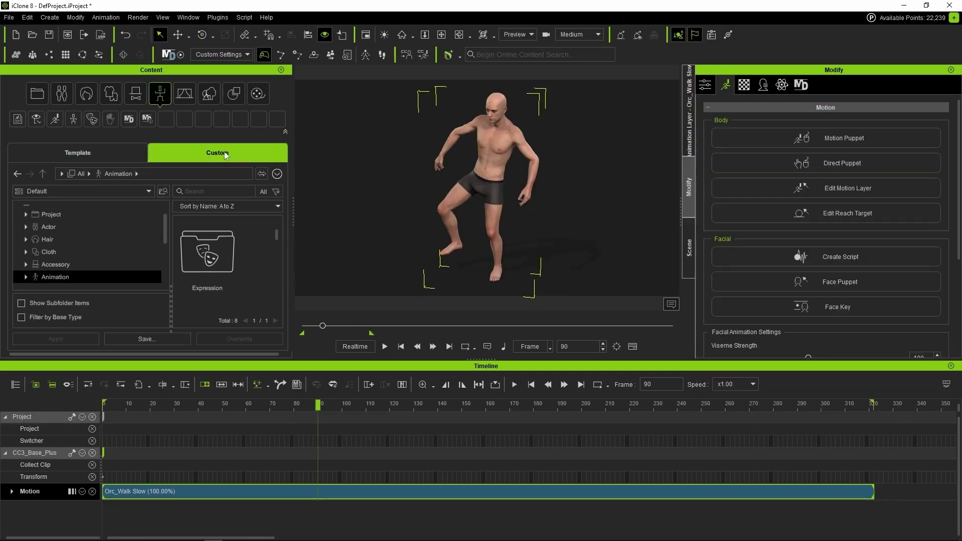
Create the custom motion subfolder Alien 02 and save the motion in it as Walk_Slow.
right_click(263, 250)
click(280, 259)
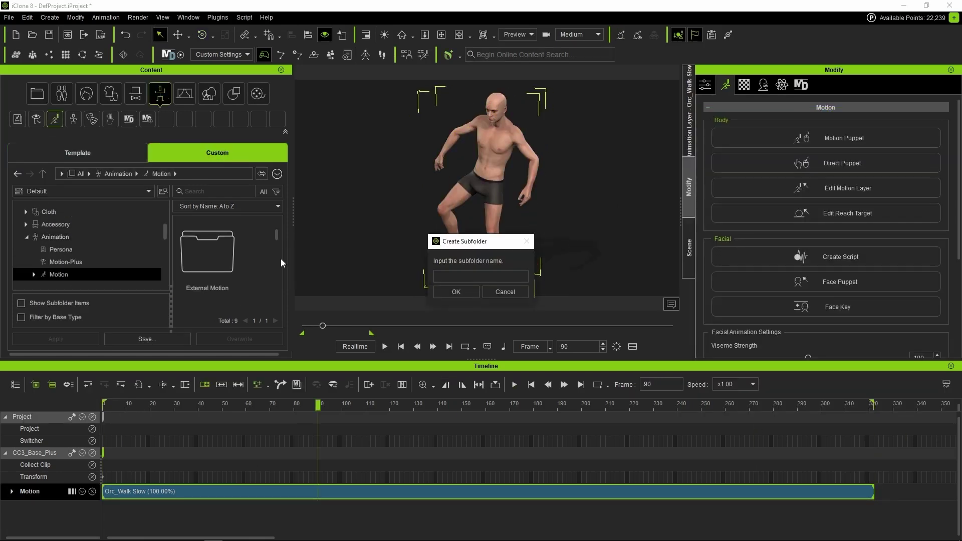
text(Alien 02)
key(Return)
click(147, 339)
text(Walk_)
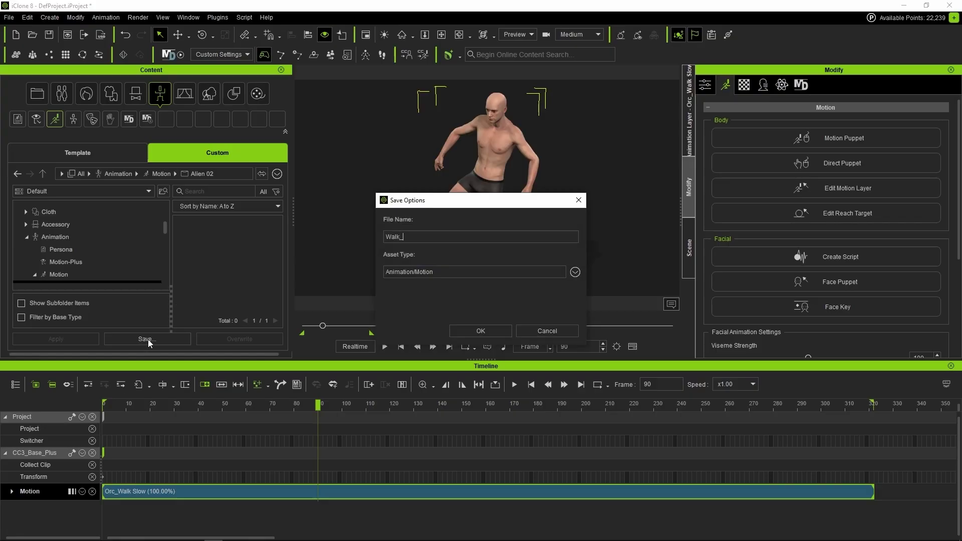
text(Slow)
key(Return)
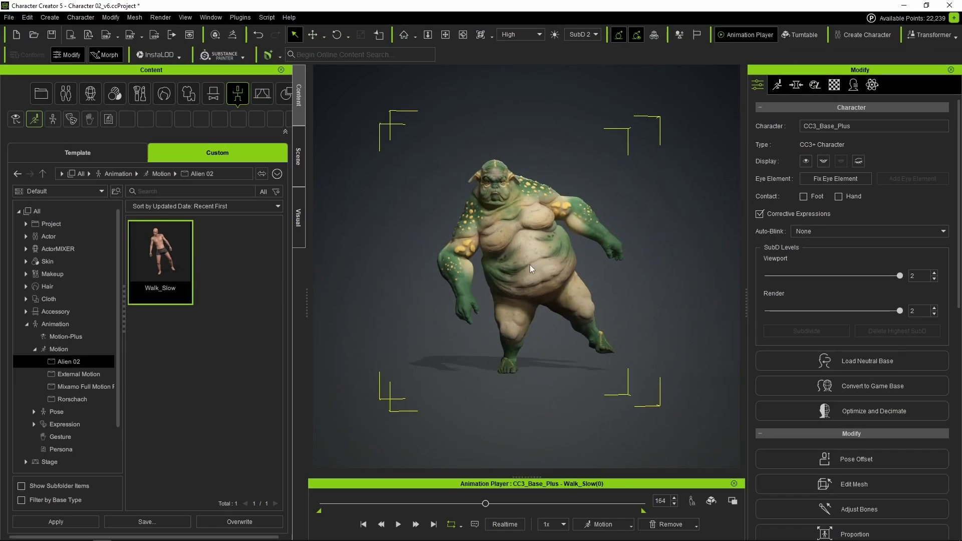
Play Walk_Slow on the creature and apply the cr_21 eye preset as Material Only.
drag(531, 269, 533, 267)
click(399, 525)
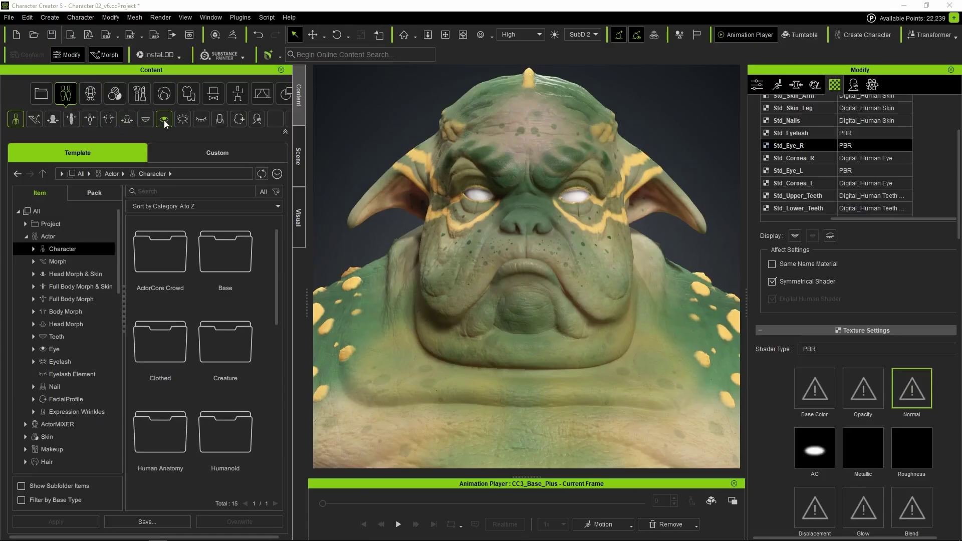
click(164, 121)
drag(277, 248, 266, 342)
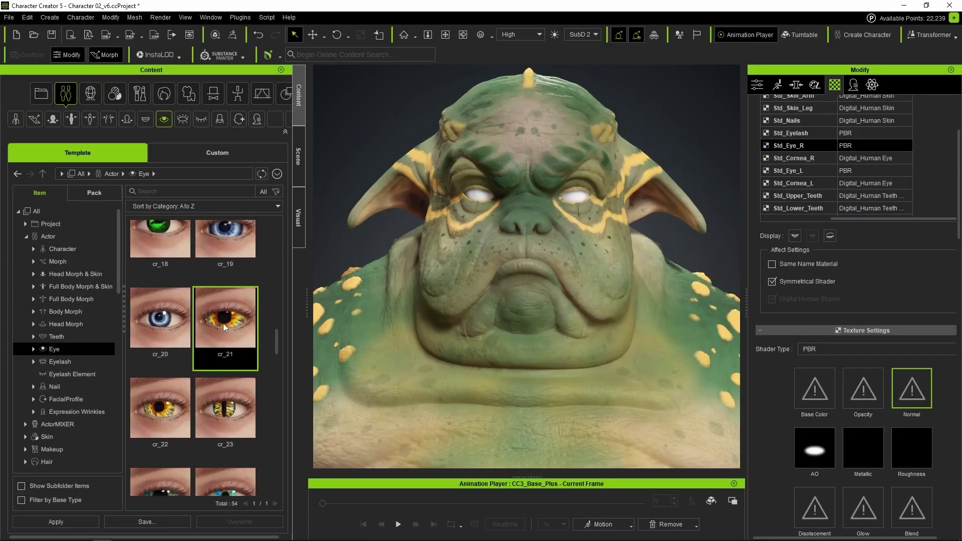
drag(441, 222, 479, 197)
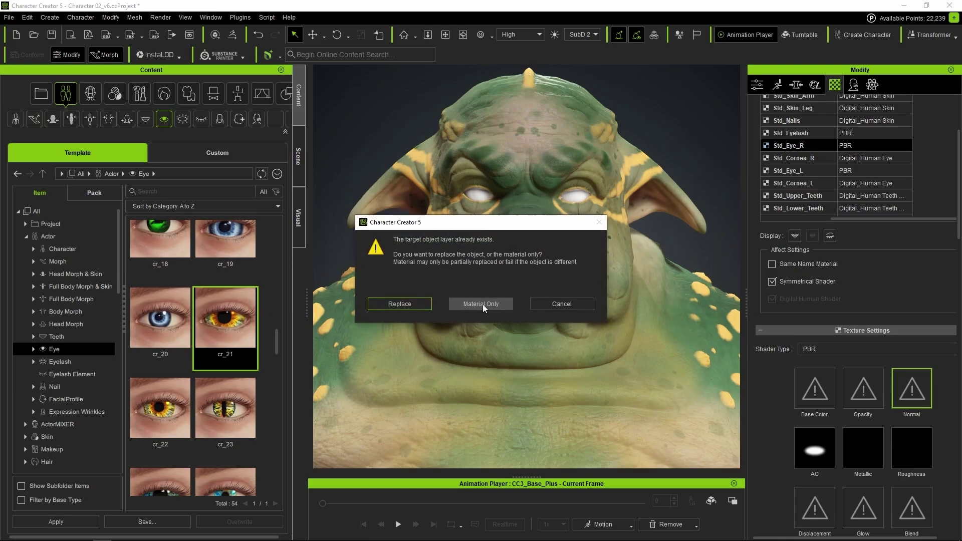
click(481, 304)
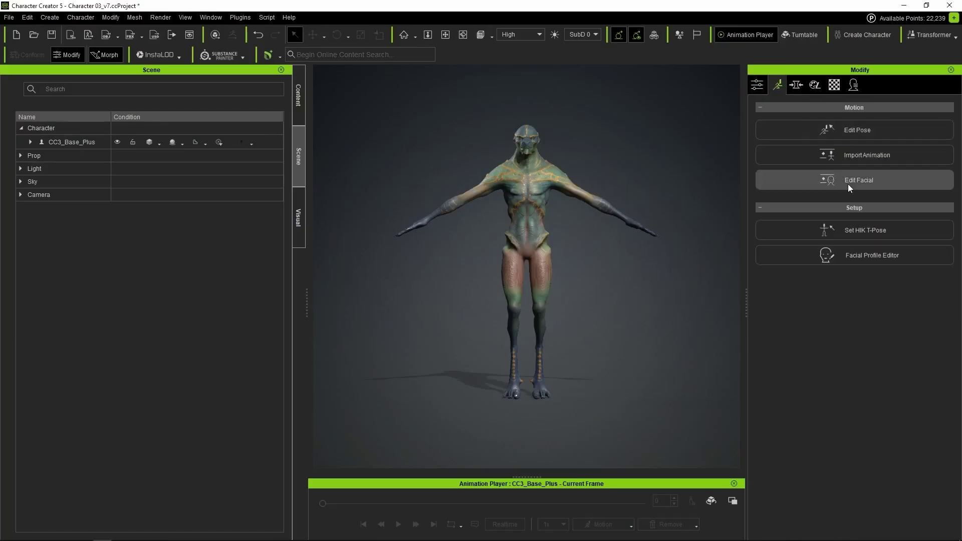
Open Edit Facial from the Modify > Motion panel.
click(848, 186)
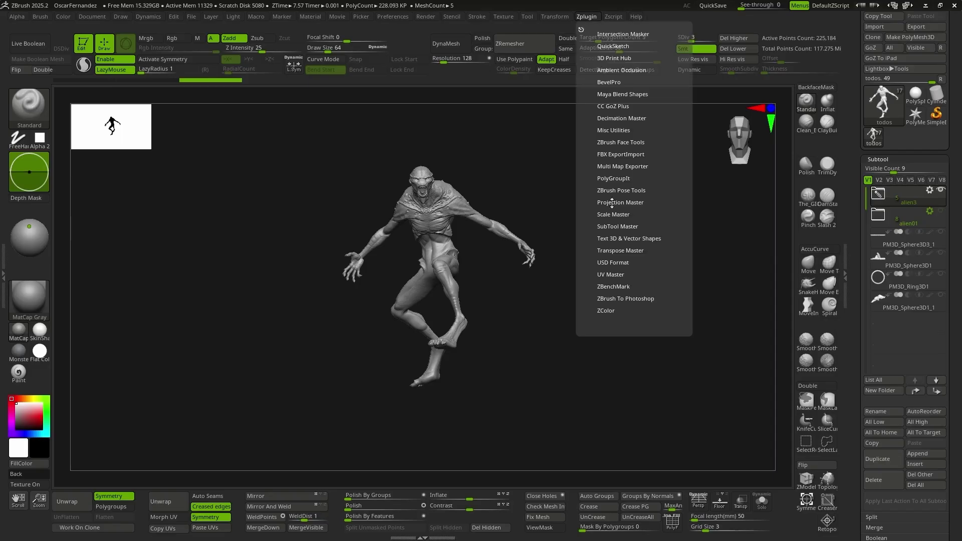
Append a 3D file through SubTool Master, then orbit to view the statue from behind.
click(610, 226)
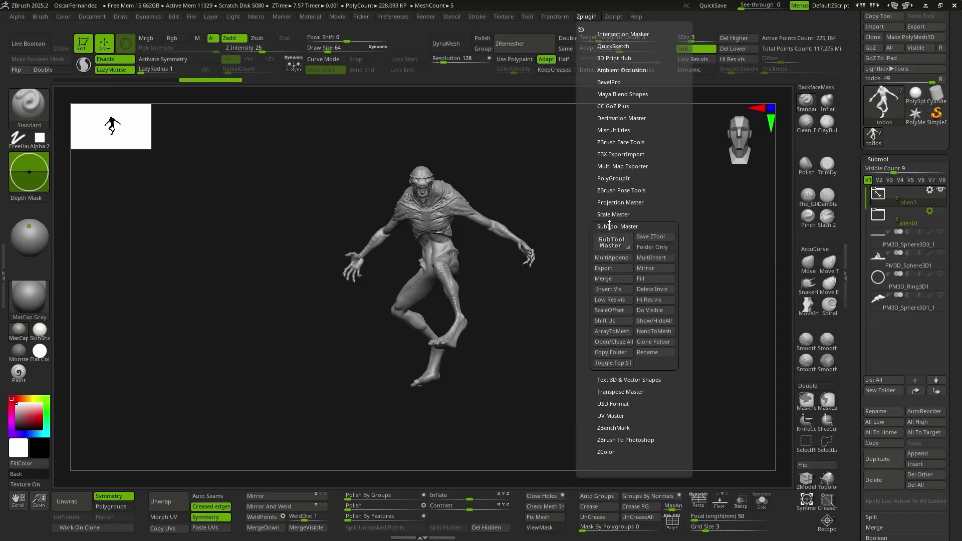
click(610, 257)
double_click(295, 80)
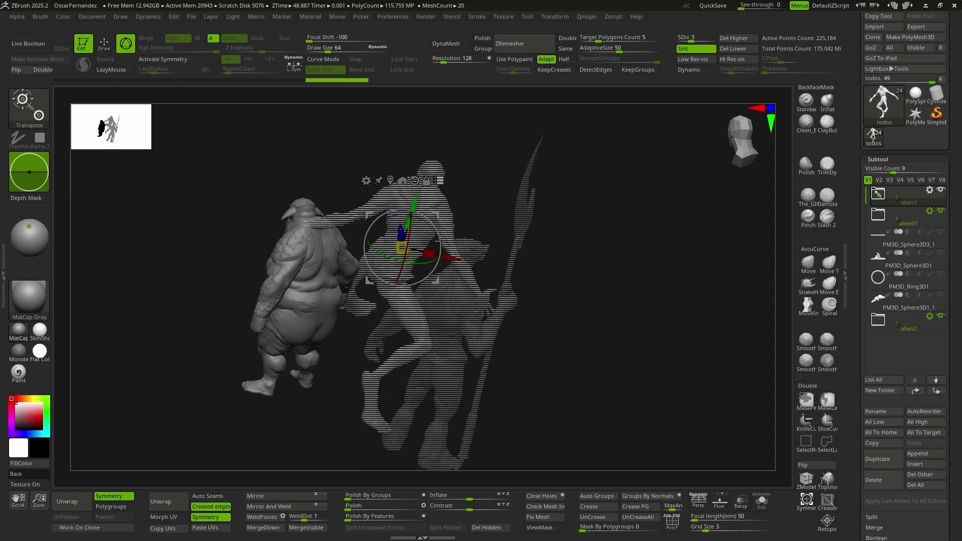
right_drag(439, 241, 451, 309)
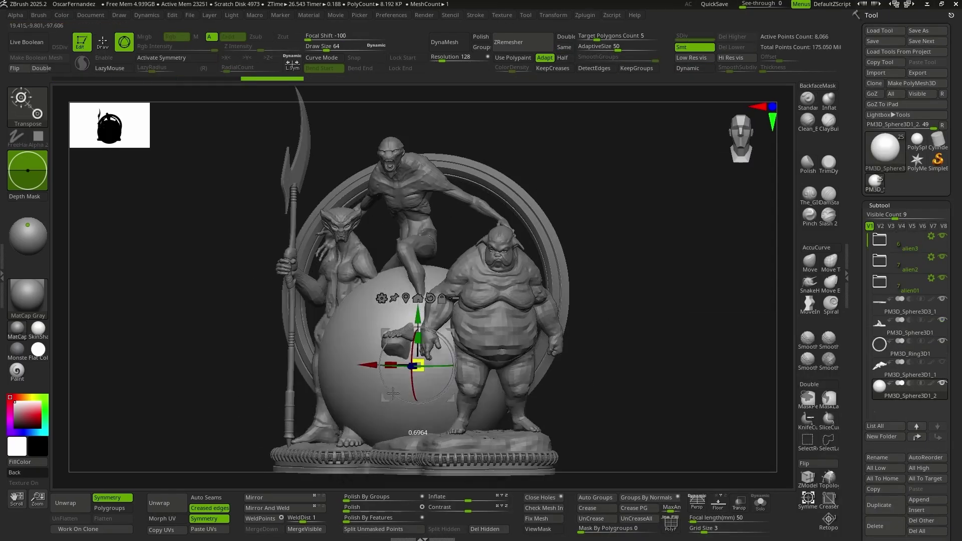
mouse_move(565, 325)
right_down()
mouse_move(263, 285)
mouse_move(518, 357)
right_up()
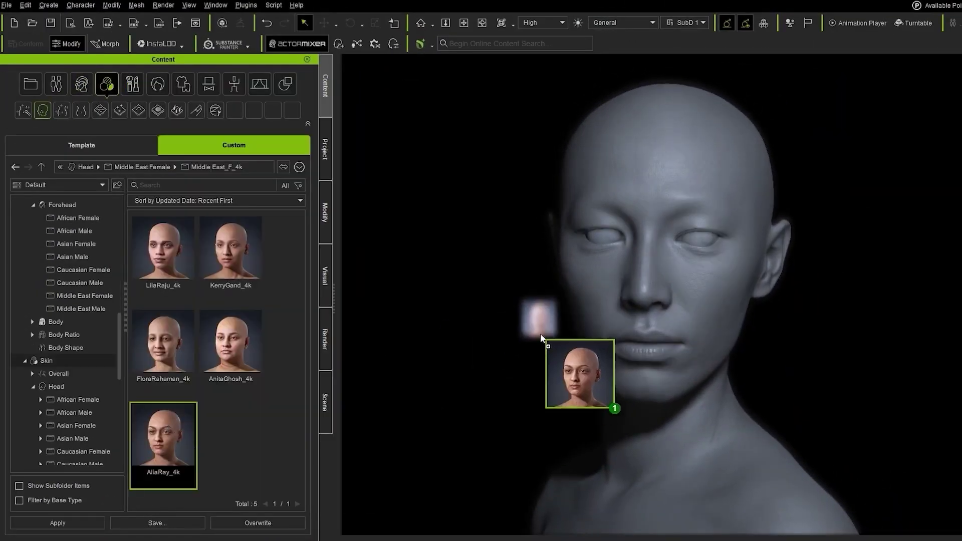
Apply the Character03 skin, then blend head, body and mouth shapes on the ActorMIXER wheels.
drag(541, 338, 428, 308)
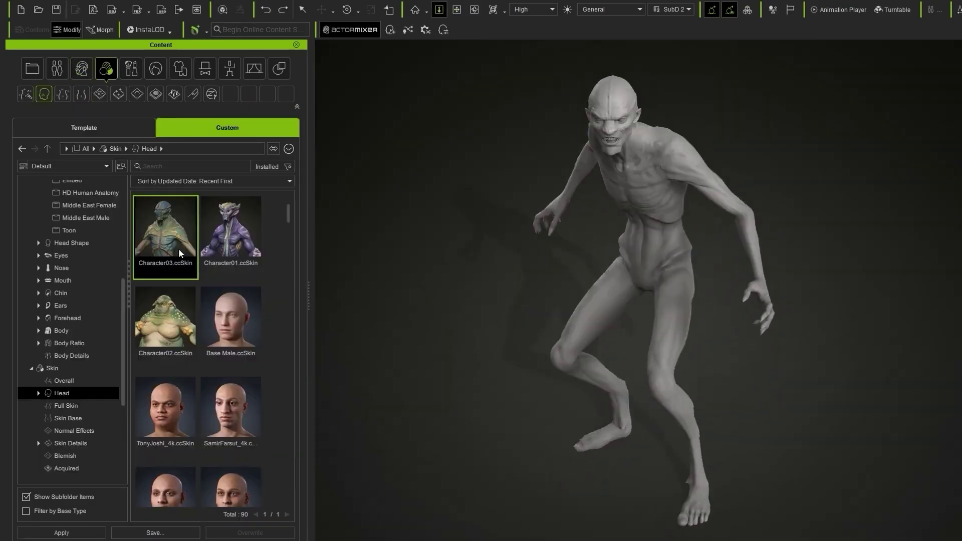
drag(165, 230, 664, 504)
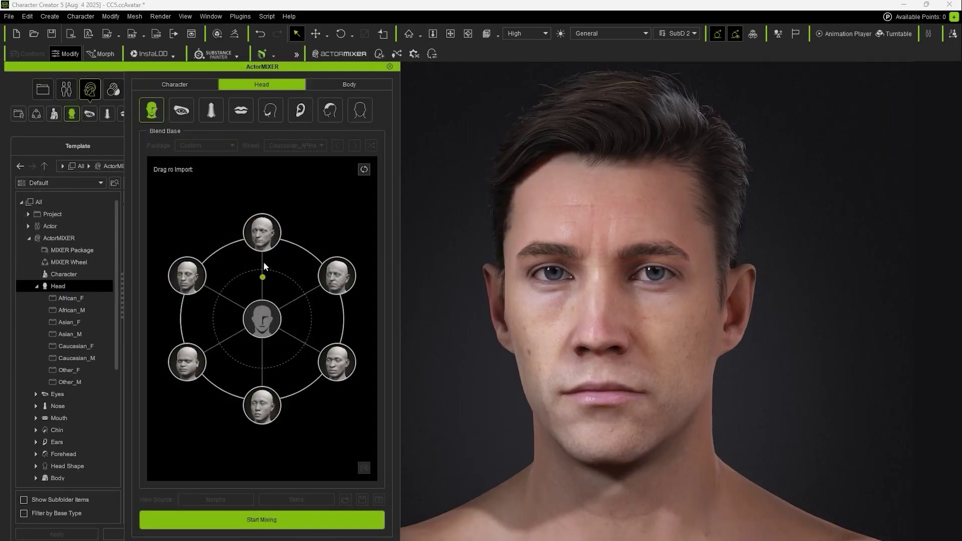
drag(263, 260, 264, 372)
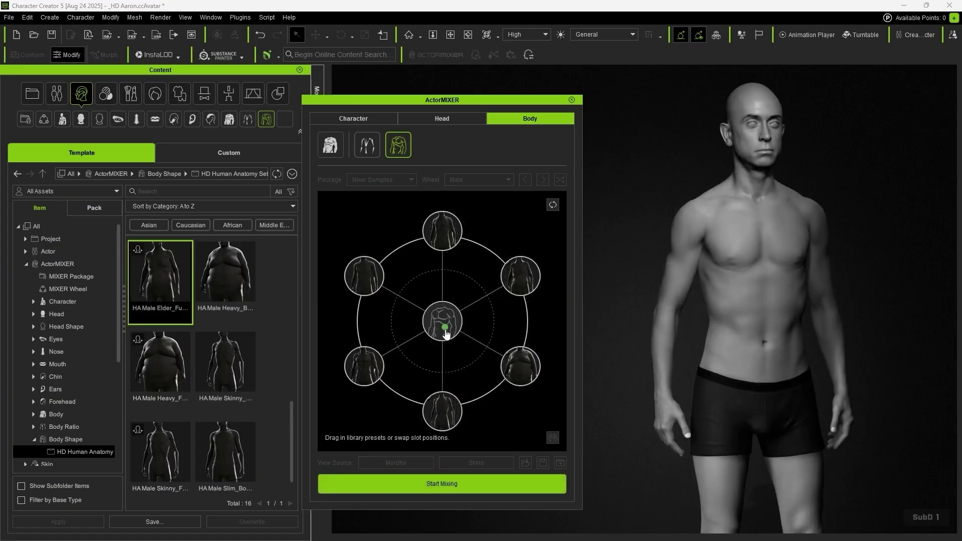
drag(440, 326, 506, 353)
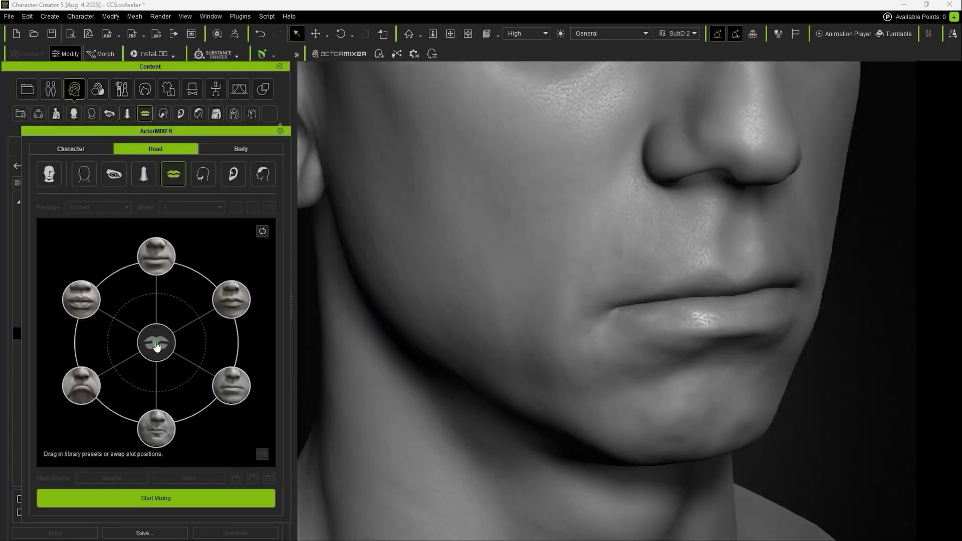
drag(120, 326, 83, 302)
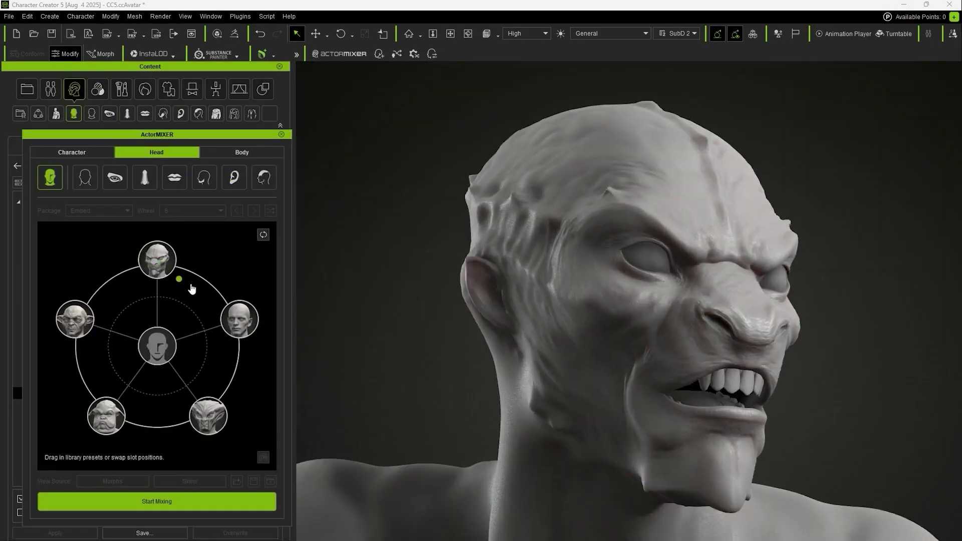
drag(192, 288, 109, 415)
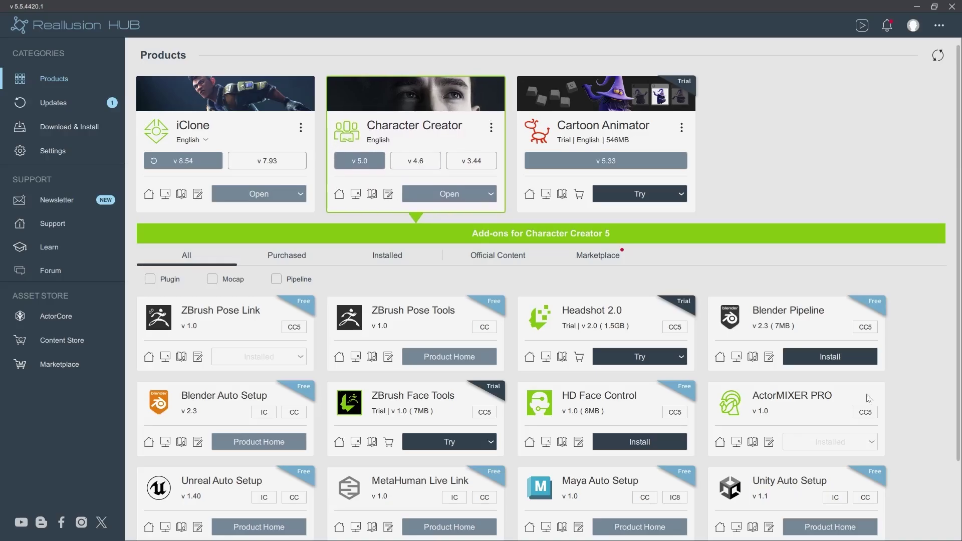
Scroll the Character Creator add-on list to confirm ActorMIXER PRO is installed.
scroll(900, 357, down, 2)
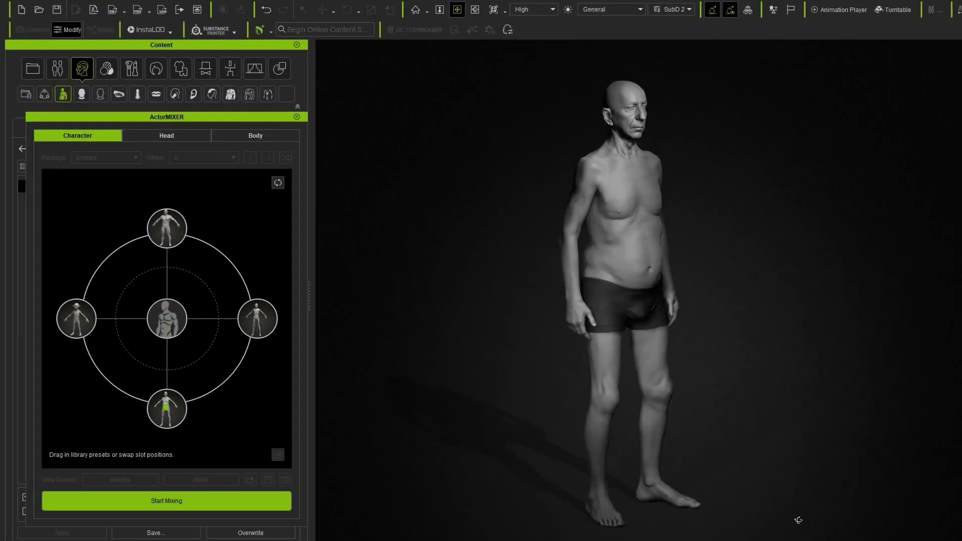
Turn the character to face front and load Chieftain_Alien from the custom Character library.
right_drag(798, 520, 648, 509)
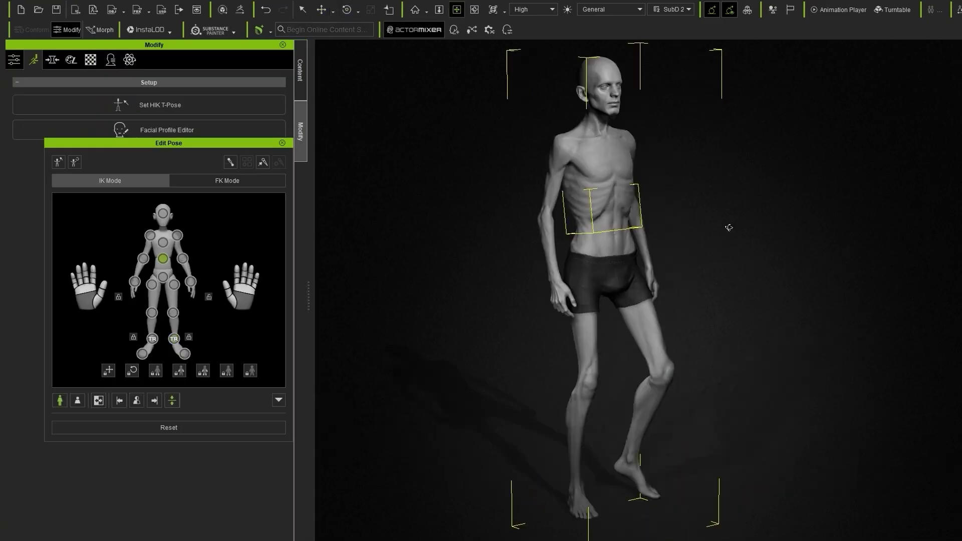
click(590, 106)
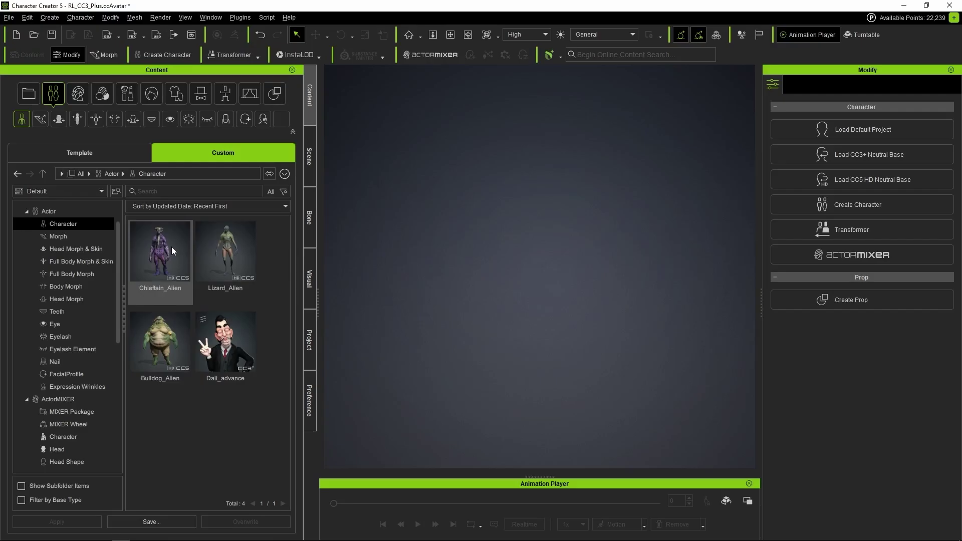
double_click(171, 247)
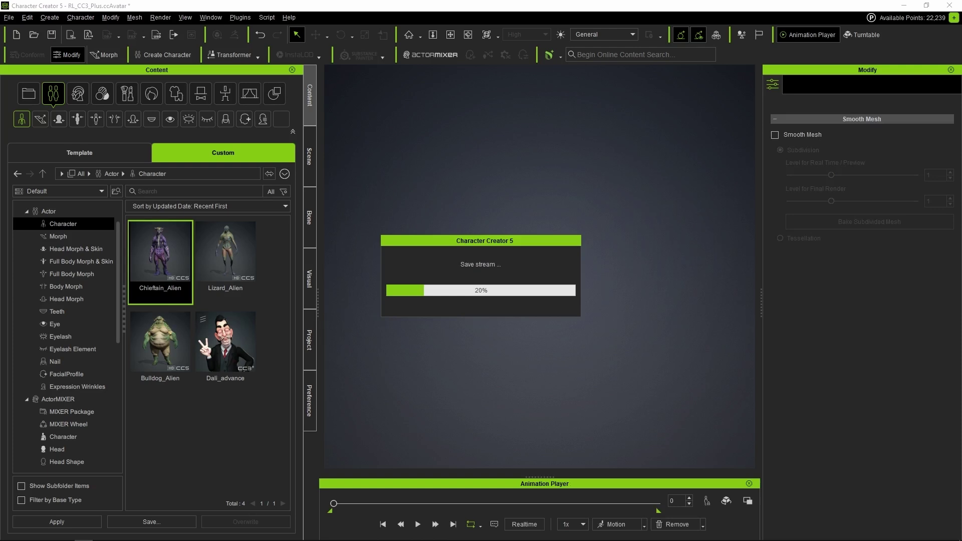
click(78, 93)
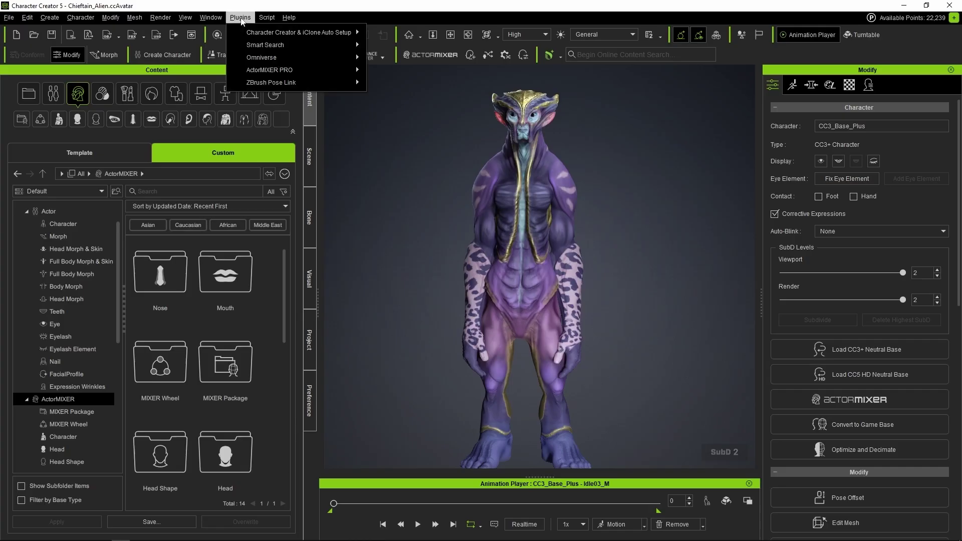
Create Chieftain_alien mixer assets with Save Avatar Presets and all its options ticked.
mouse_move(300, 73)
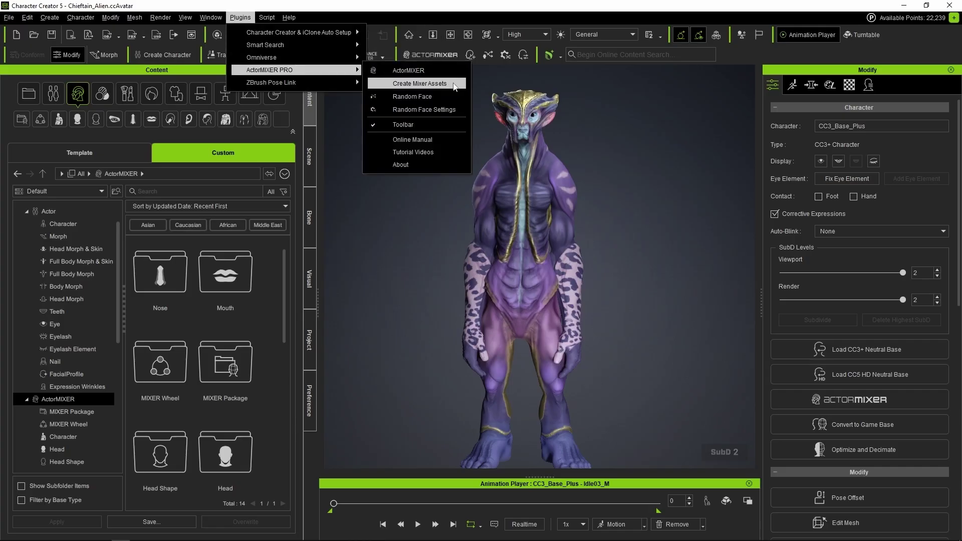
click(419, 84)
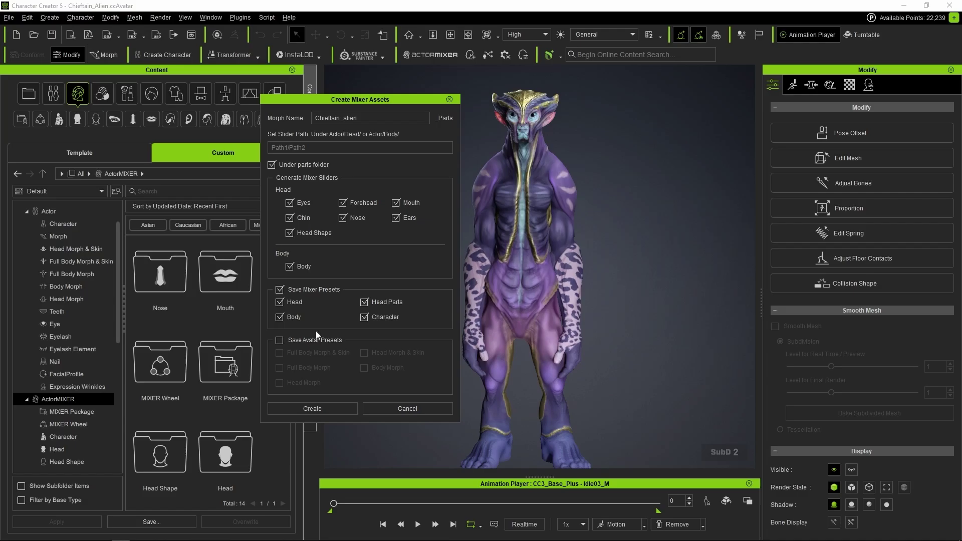
click(280, 340)
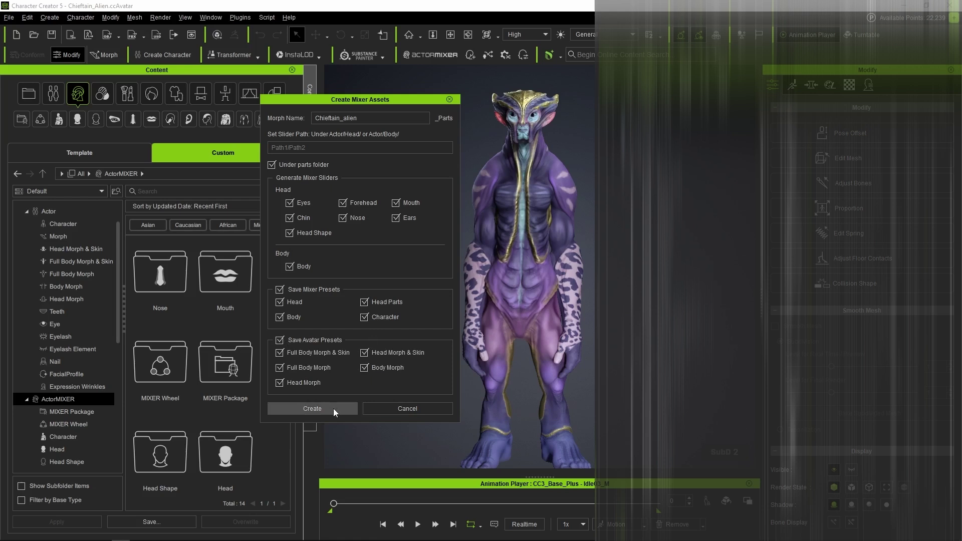
click(332, 408)
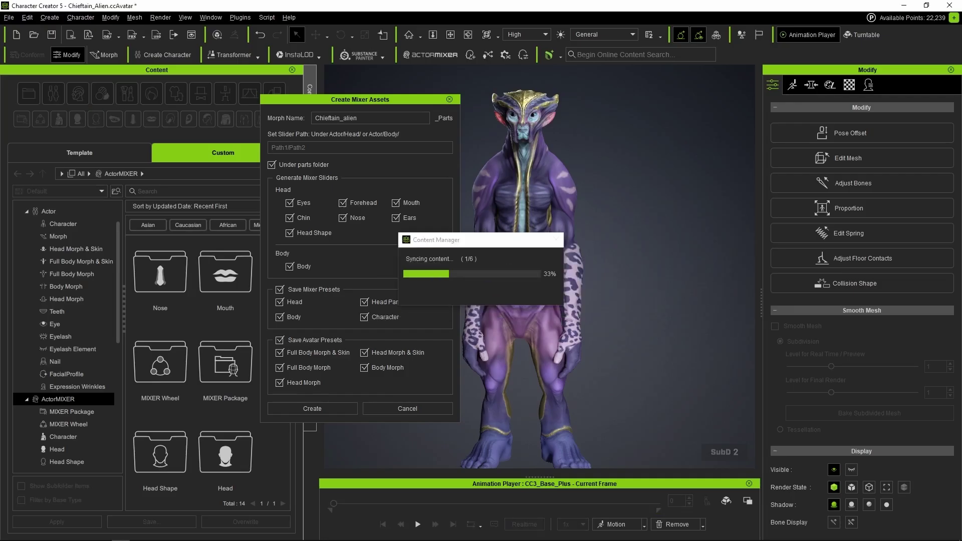
click(53, 94)
Load Lizard_Alien, saving the current character first, and generate its mixer assets.
double_click(226, 261)
click(400, 297)
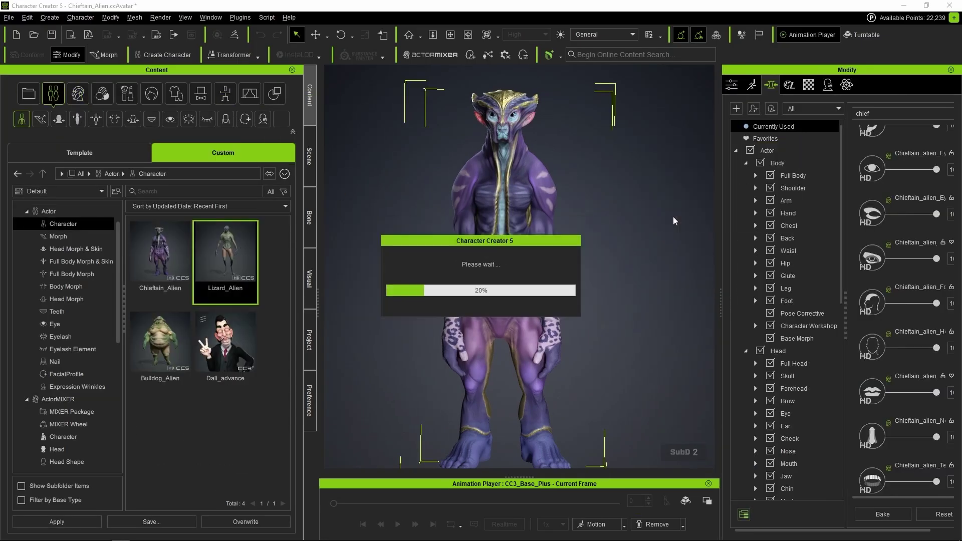
click(506, 54)
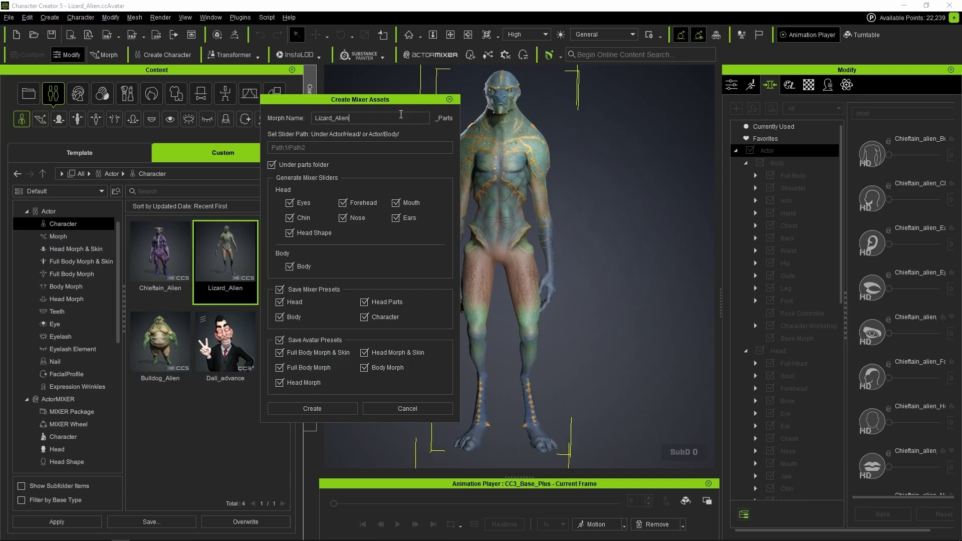
click(309, 408)
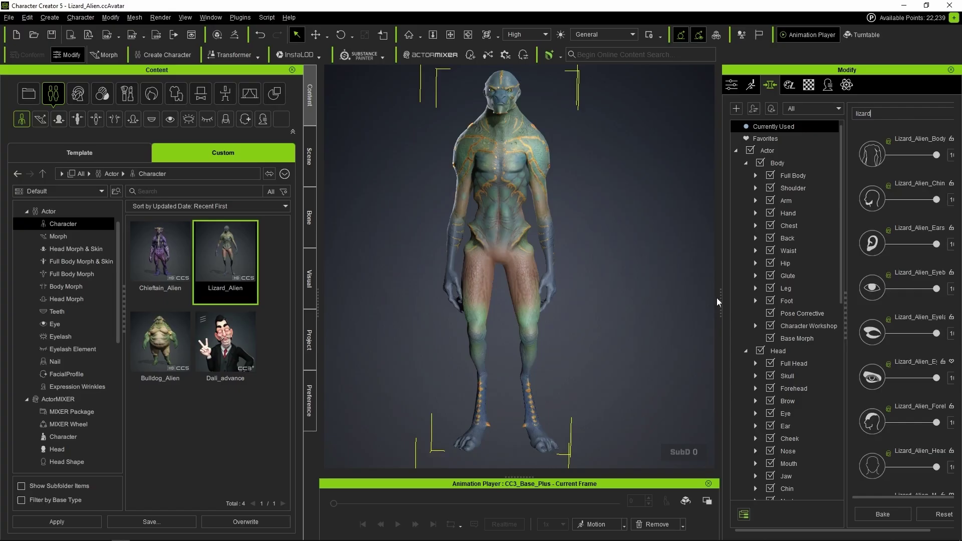
drag(717, 299, 672, 299)
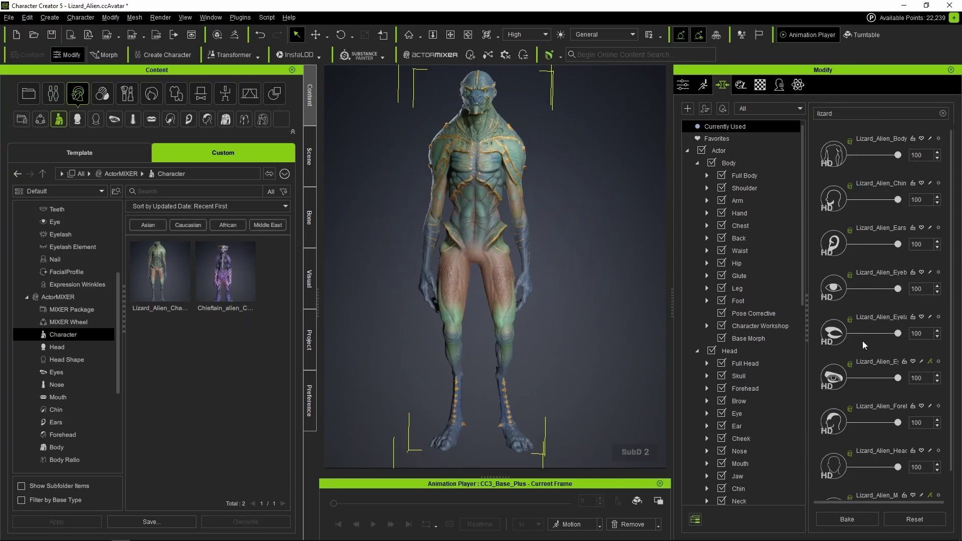
scroll(862, 341, down, 3)
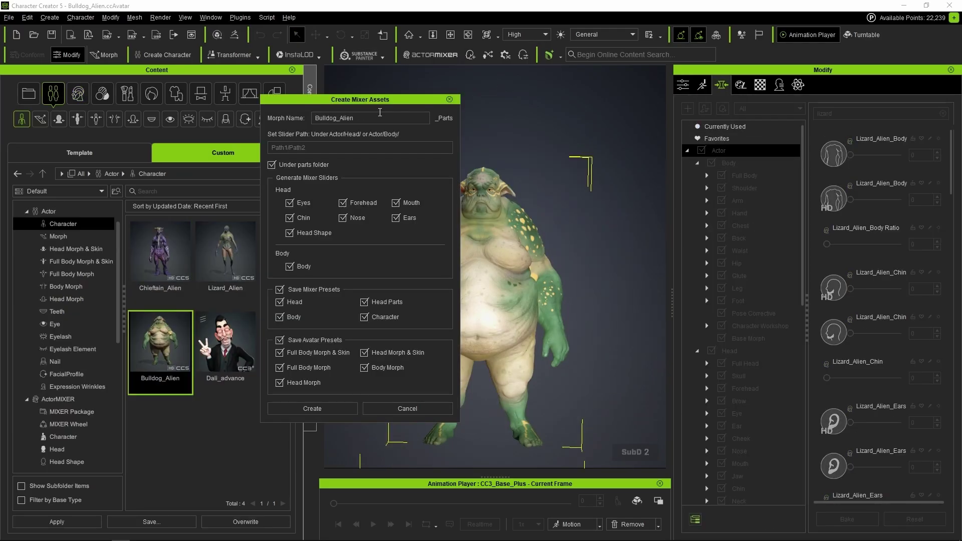
Generate the Bulldog_Alien mixer assets, then add a head preset and eye shapes to the mix.
click(312, 408)
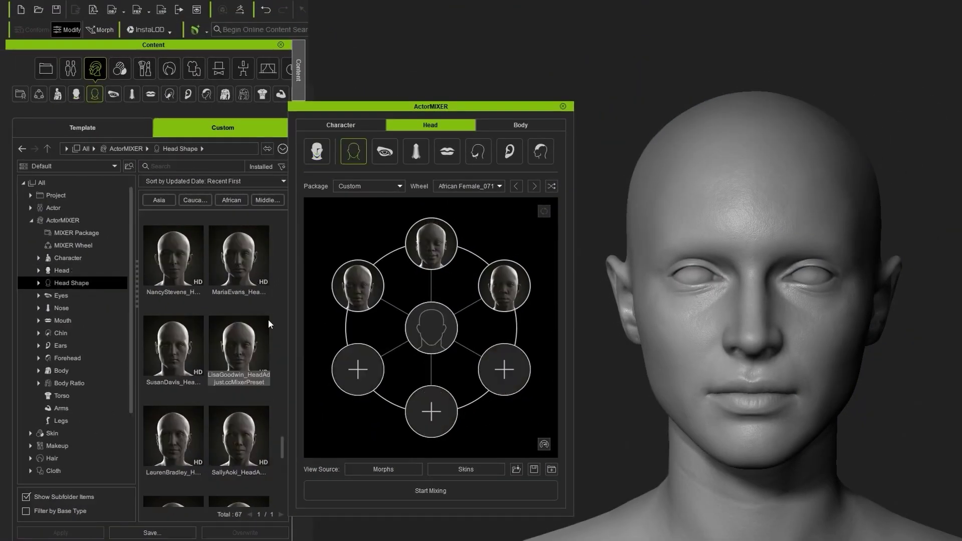
drag(239, 341, 431, 412)
click(385, 151)
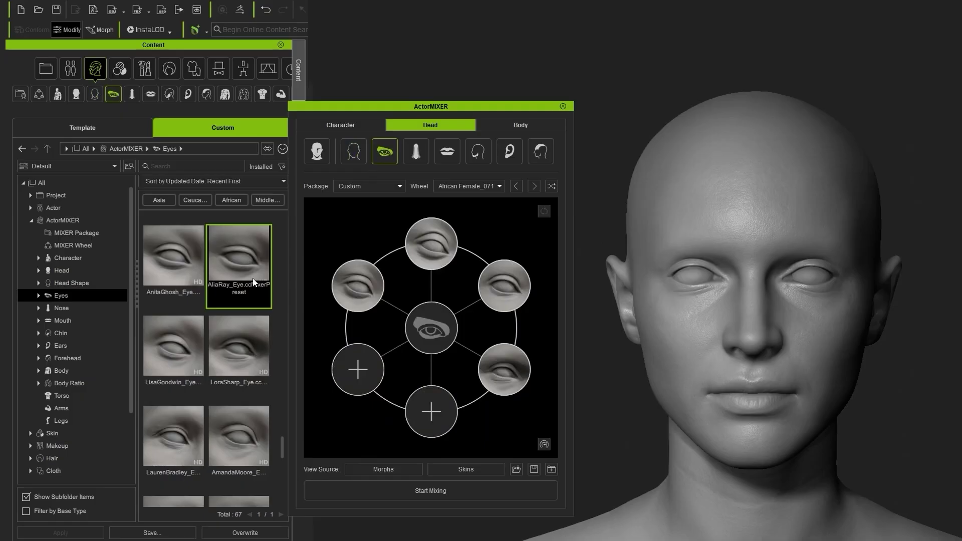
scroll(251, 441, down, 3)
drag(173, 447, 338, 384)
Add the LaurenBradley nose plus MariaEvans, LaurenBradley and NancyStevens mouths to the mix.
drag(239, 358, 428, 421)
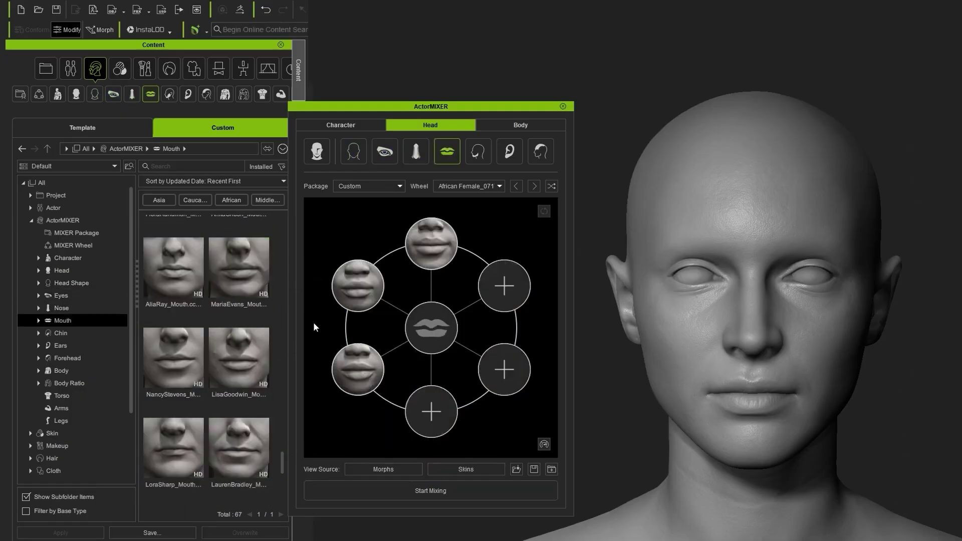
drag(239, 276, 494, 297)
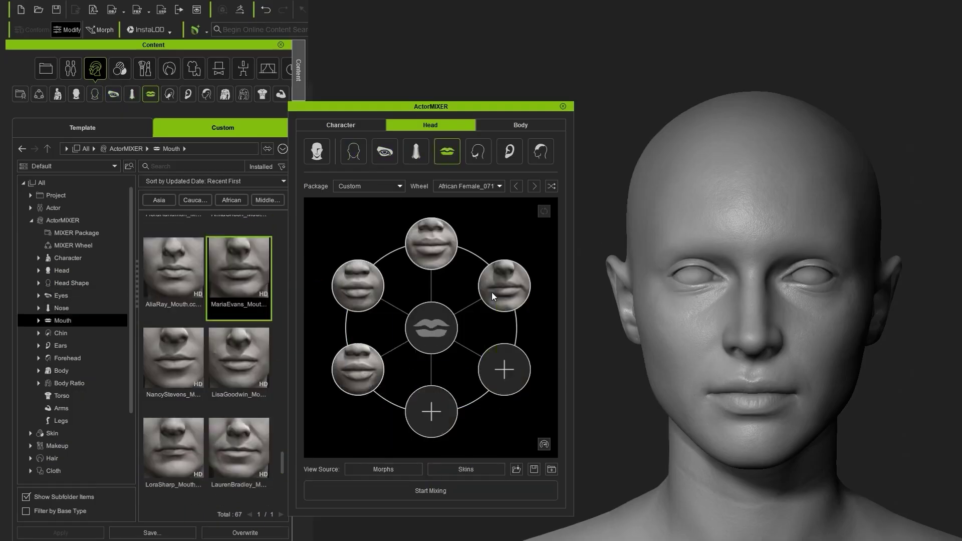
drag(476, 386, 499, 373)
drag(173, 357, 431, 410)
Add two ear presets and two brow presets, including NancyStevens, to the ear and forehead mixes.
click(481, 155)
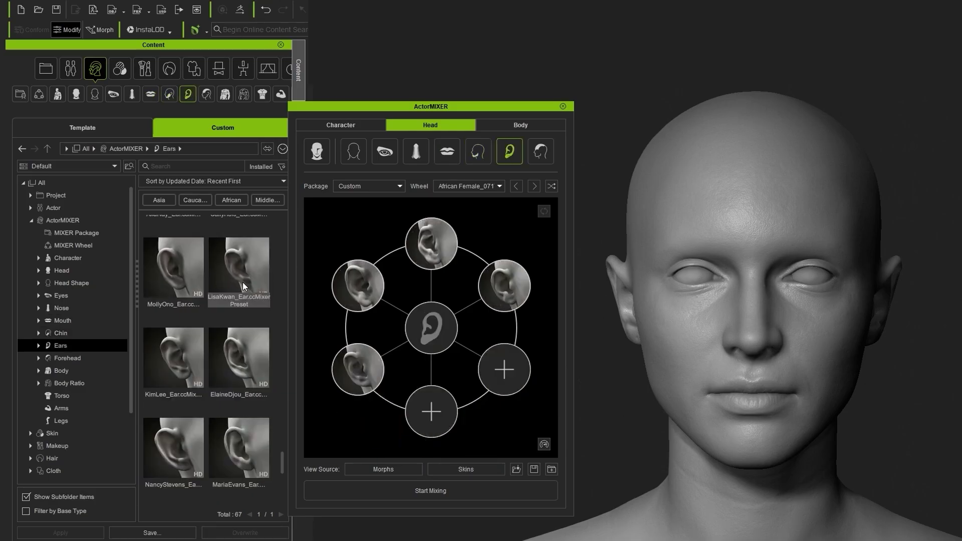
drag(242, 282, 496, 364)
drag(239, 358, 433, 402)
drag(239, 278, 450, 375)
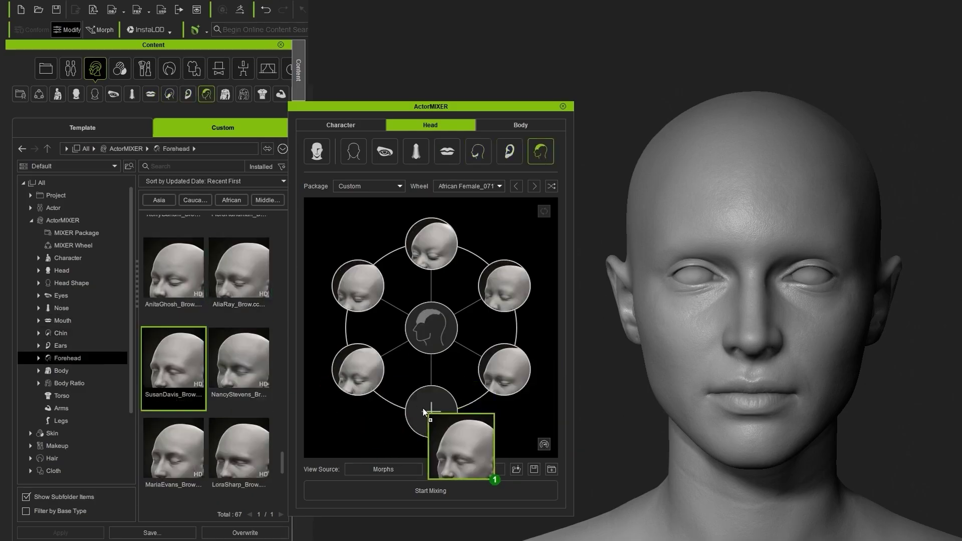
drag(423, 412, 427, 413)
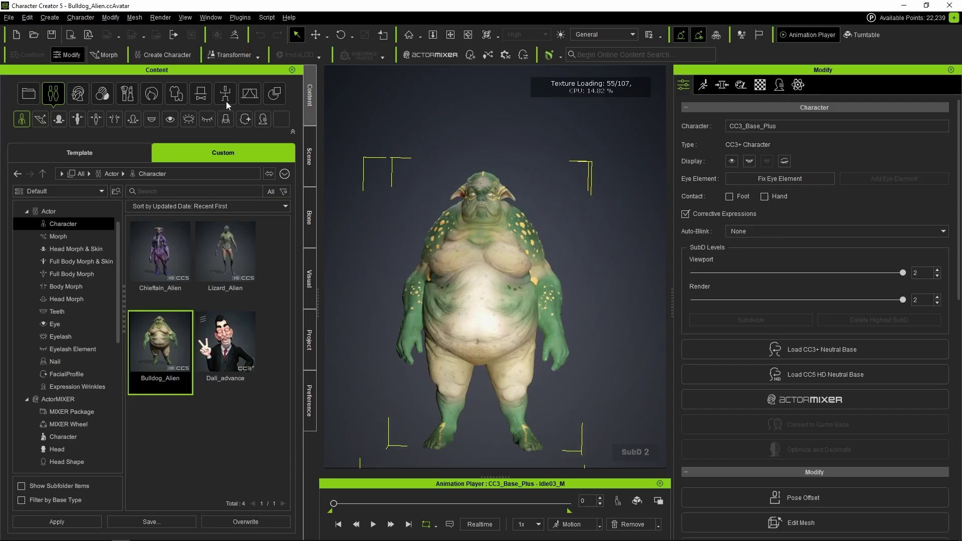
Apply the Alien02_Fat > Stand_Actor Mixer pose to the alien.
click(225, 94)
scroll(211, 351, up, 1)
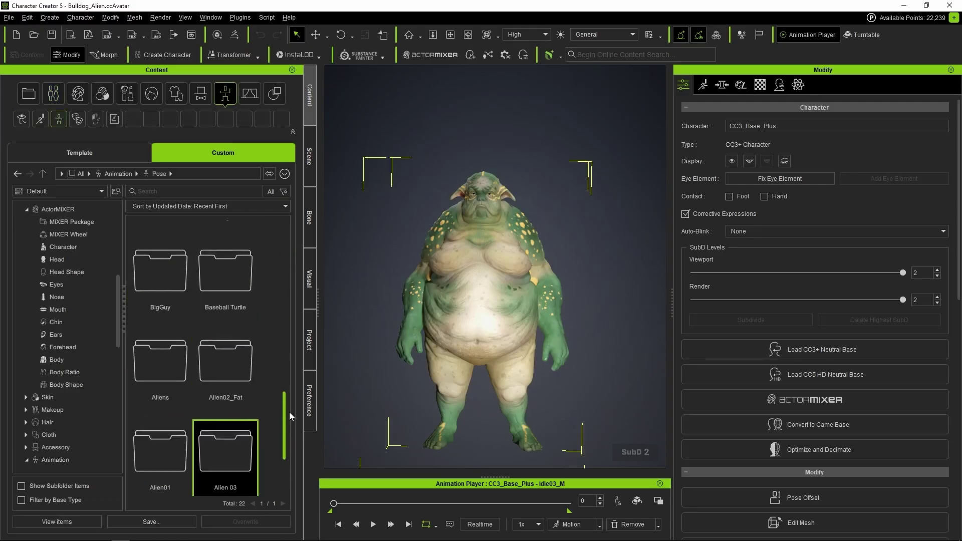
double_click(226, 453)
double_click(165, 262)
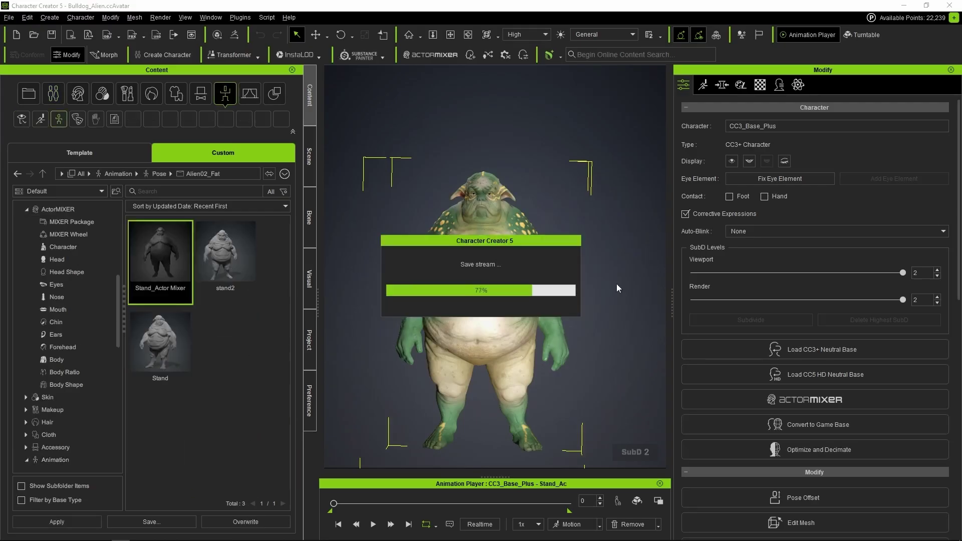
scroll(603, 246, up, 3)
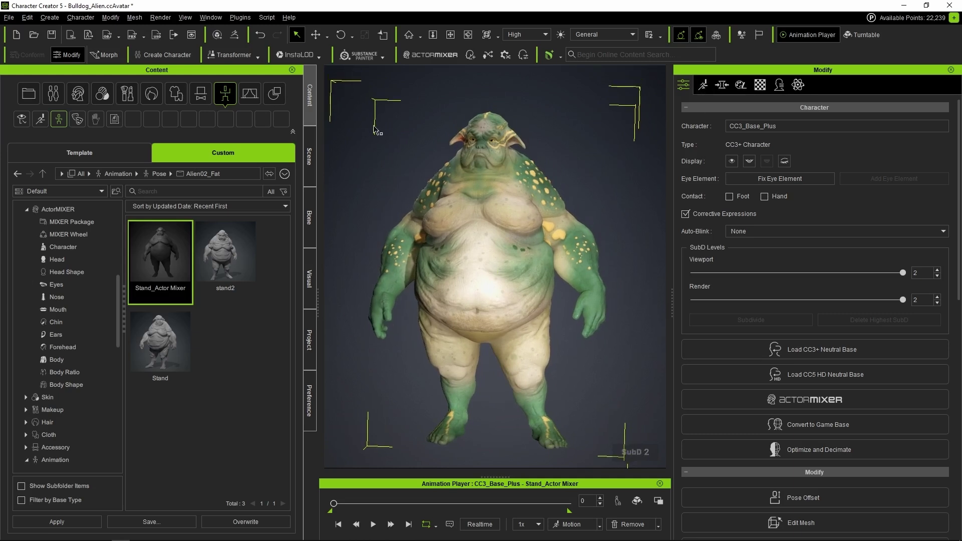
Apply the Atmosphere > CC5 HD > Grayscale A lighting preset.
click(250, 93)
click(80, 152)
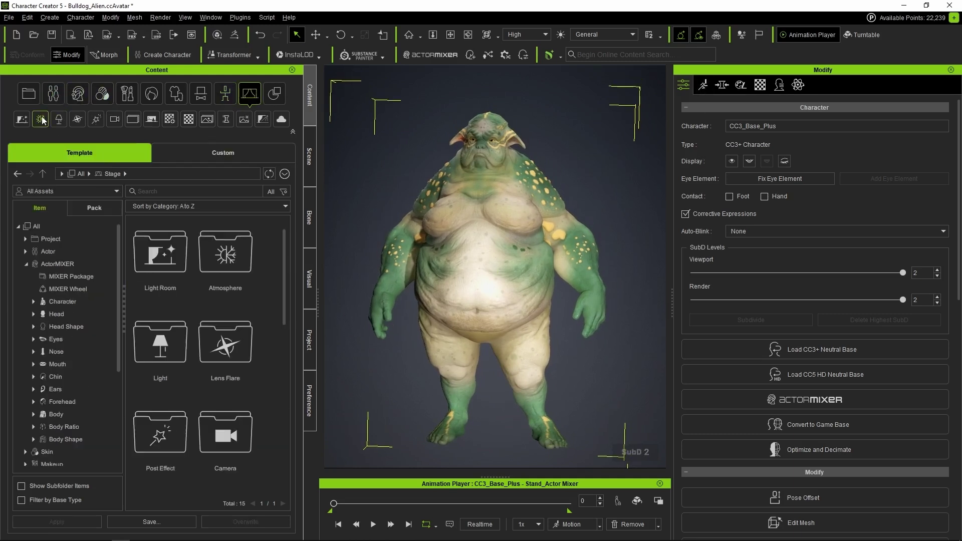
double_click(225, 251)
double_click(170, 263)
double_click(165, 437)
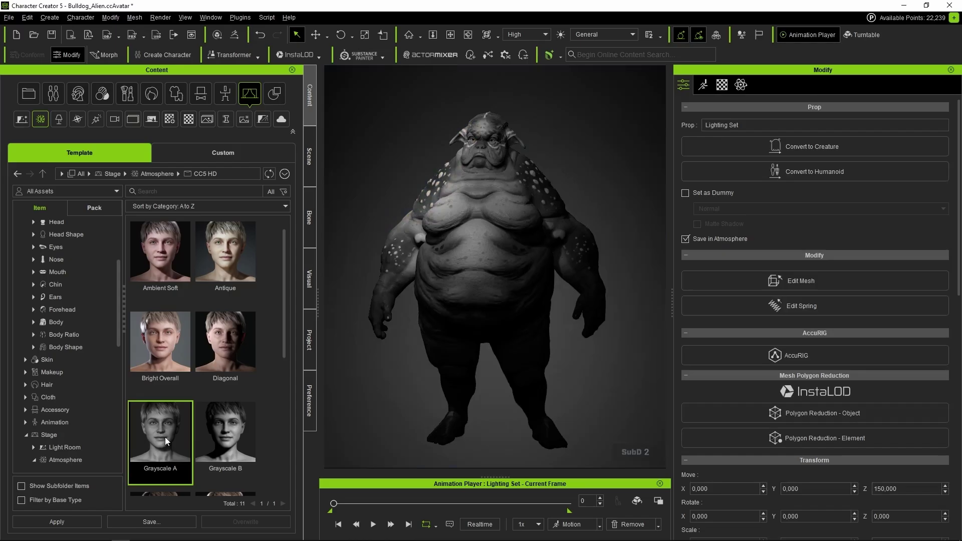
Apply the Mannequin Gray material from Material Plus onto the alien.
click(170, 119)
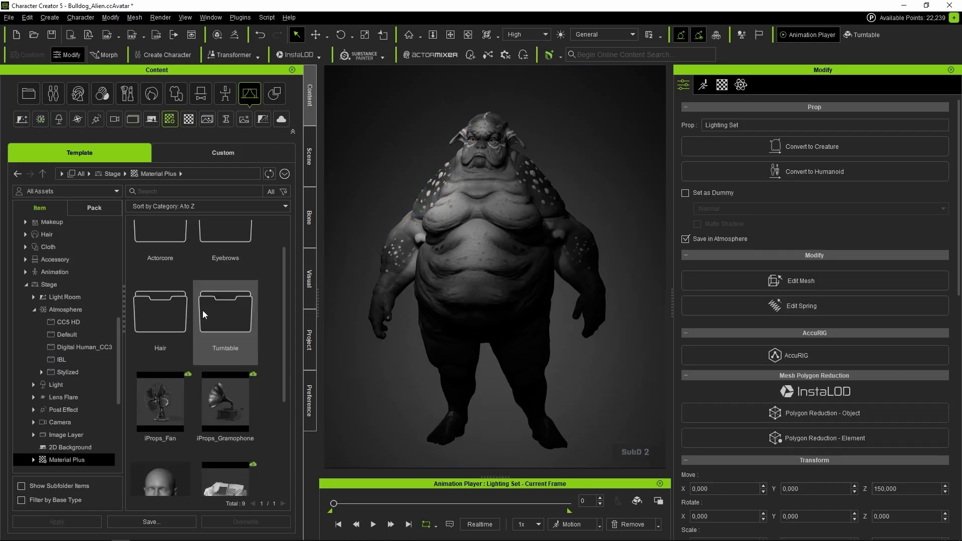
drag(161, 396, 531, 311)
click(437, 312)
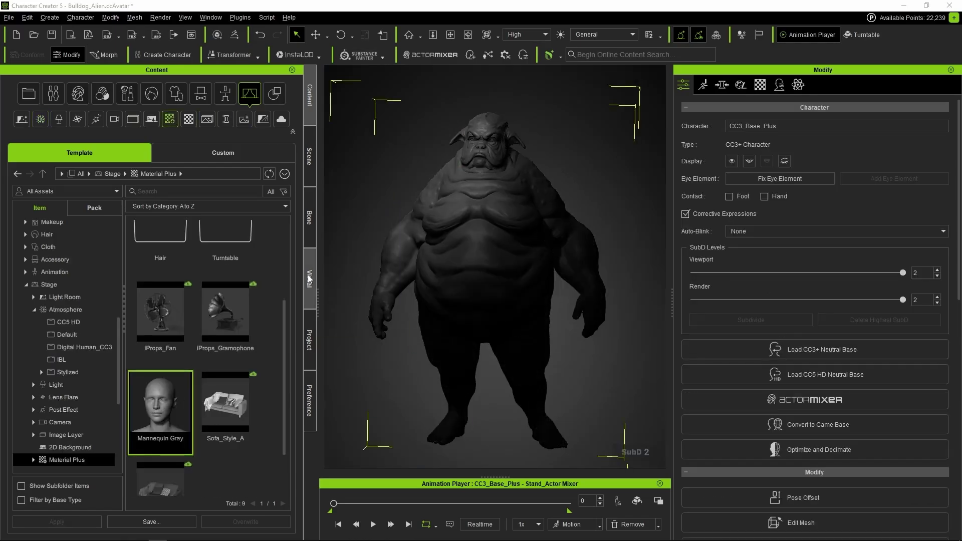
Brighten the ambient light colour to grey 45 in the visual settings.
click(310, 278)
click(10, 85)
click(74, 125)
drag(436, 162, 704, 141)
drag(857, 258, 856, 242)
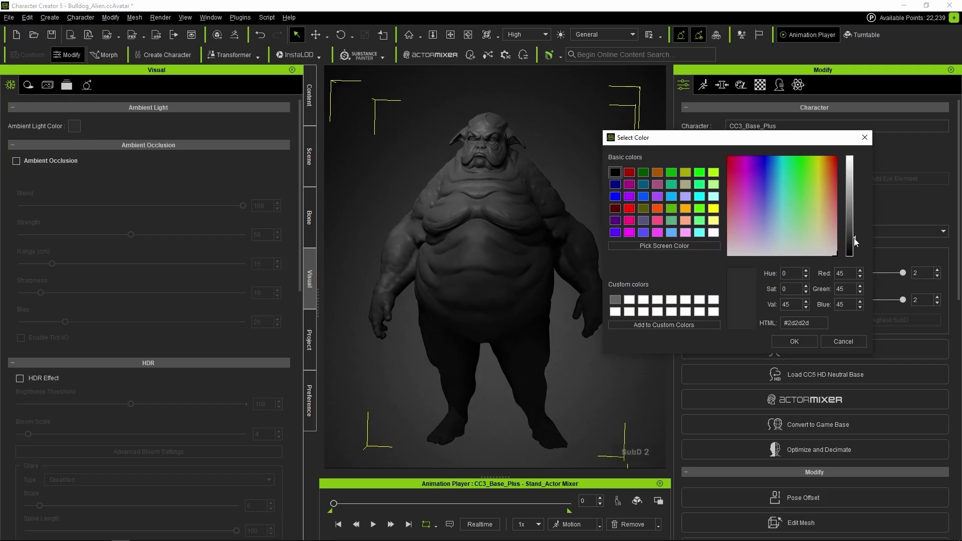
click(864, 137)
Select both Face spotlights in the Lighting Set and raise their multiplier to 2.71.
click(309, 156)
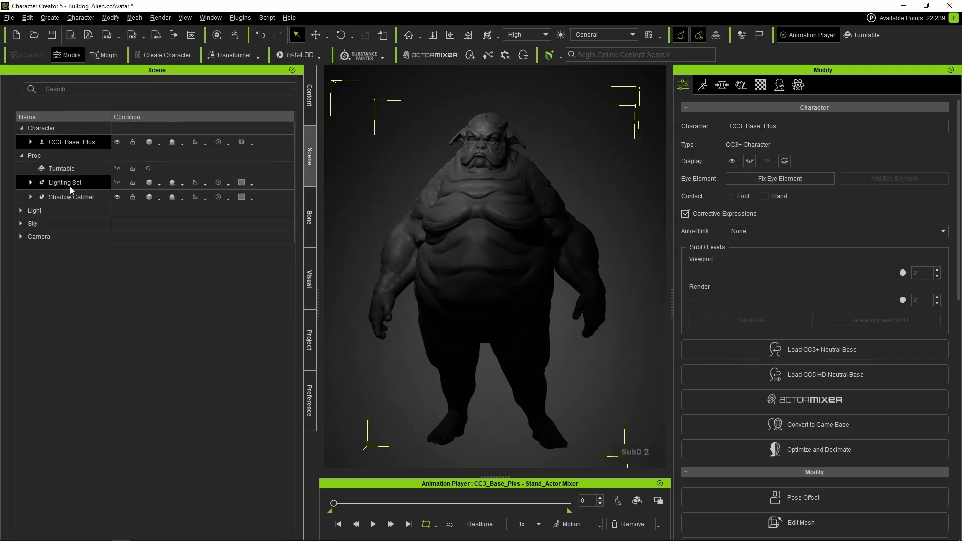
click(31, 183)
click(41, 211)
click(76, 240)
key(Down)
key(Down)
key(Down)
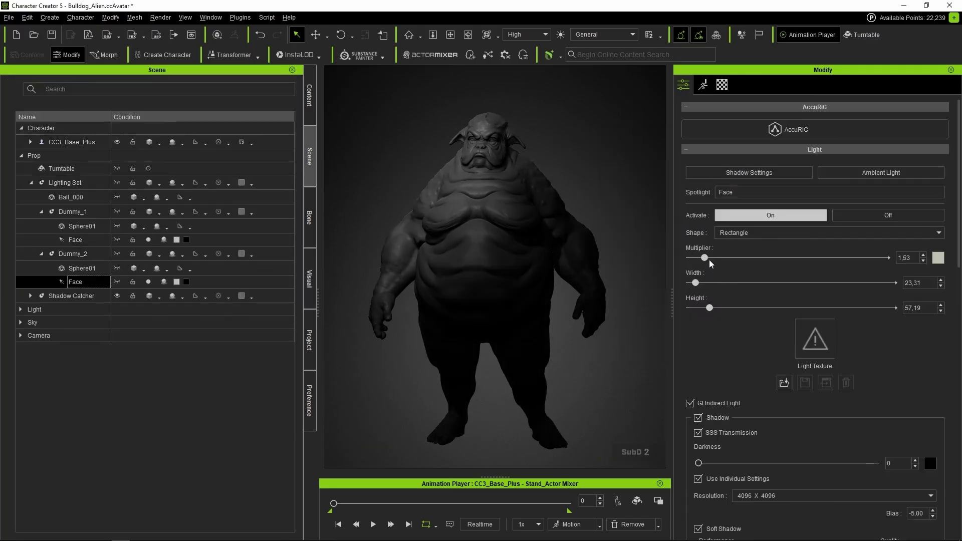
drag(709, 259, 740, 308)
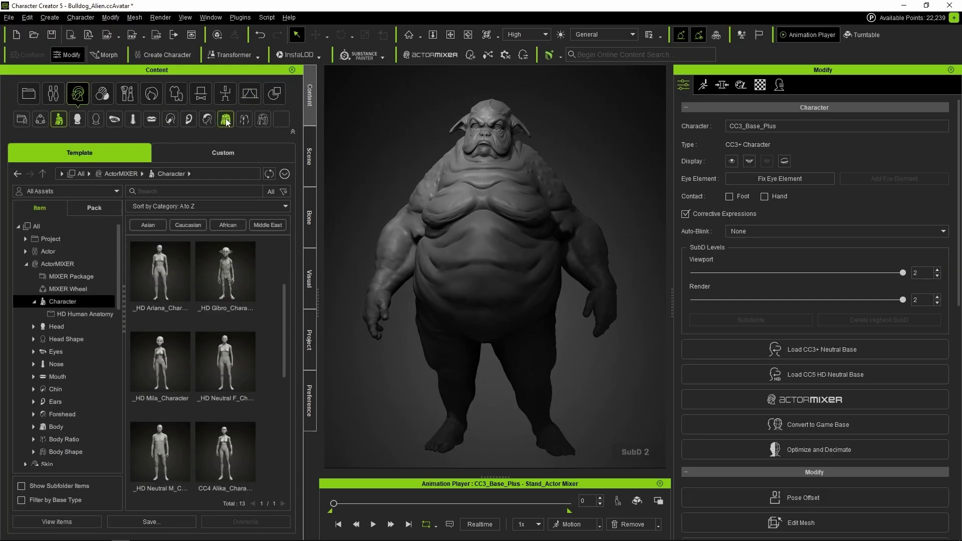
Recapture the Bulldog_Alien_Body preset thumbnail from the current grey view.
click(226, 120)
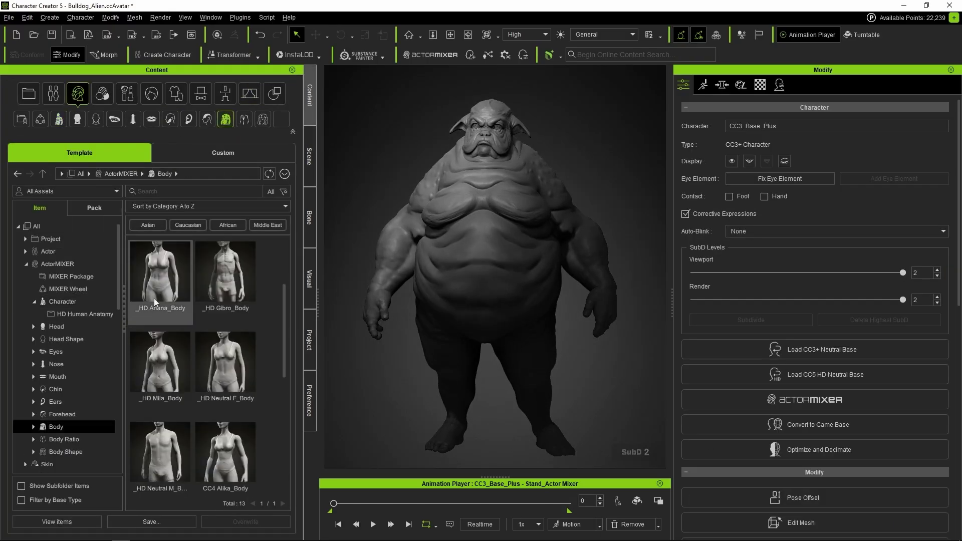
scroll(604, 371, up, 3)
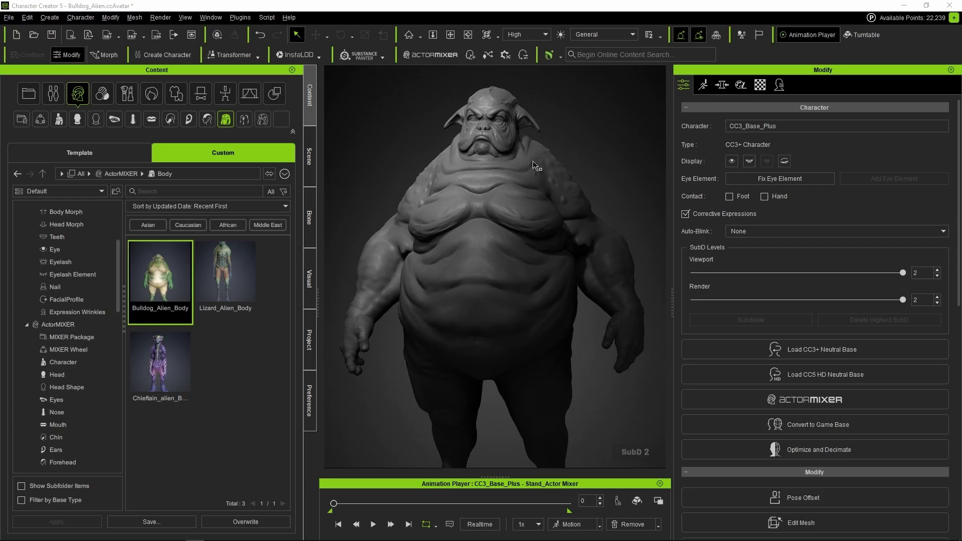
scroll(537, 165, up, 3)
drag(672, 301, 751, 291)
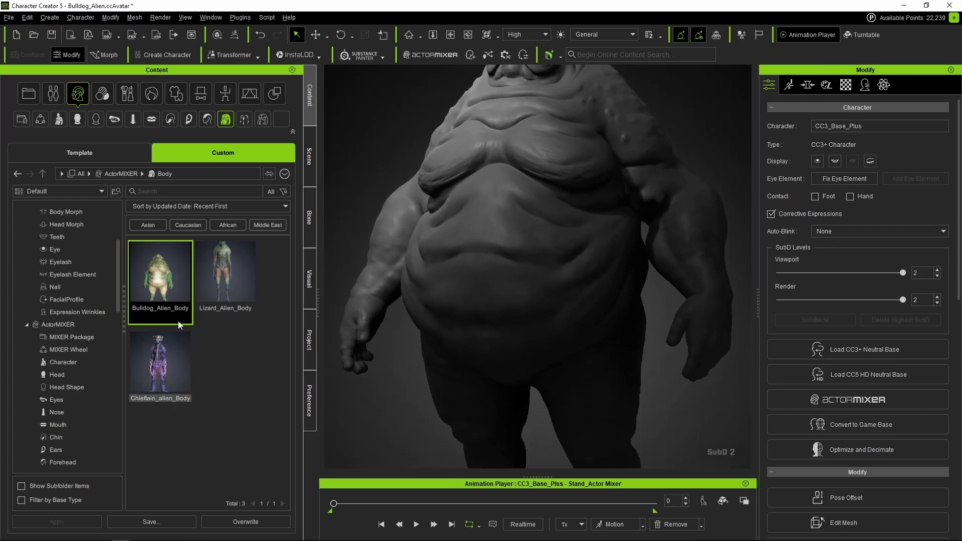
right_click(167, 283)
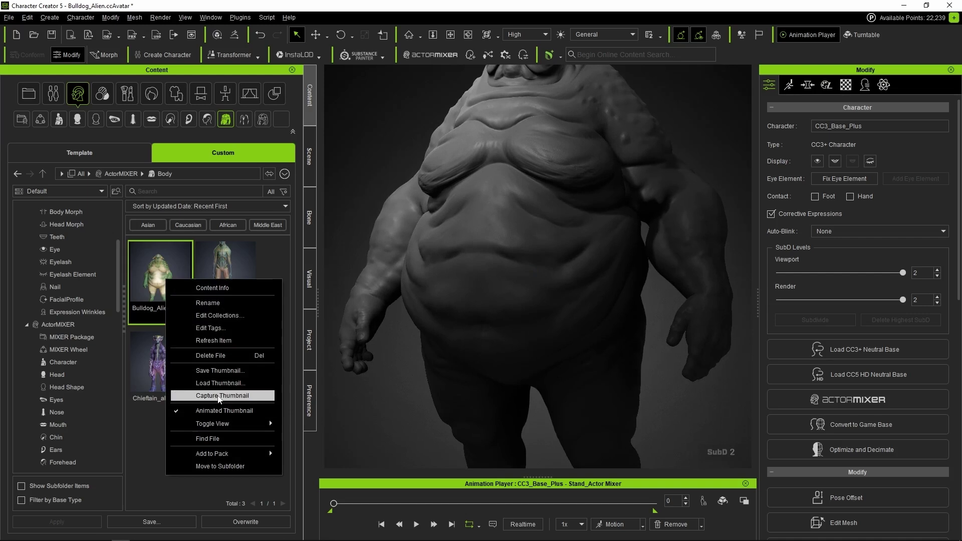
click(219, 398)
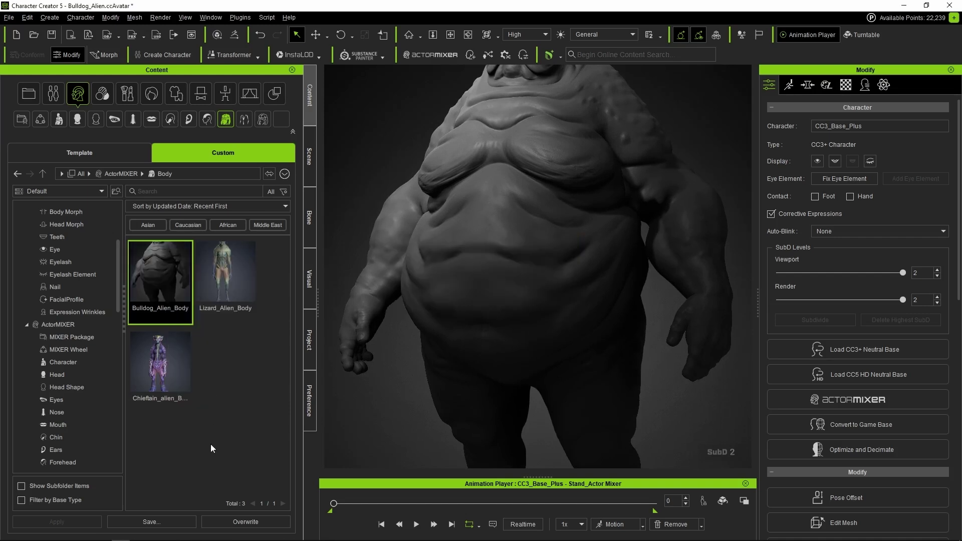
Browse the head shape, eye, nose and chin presets, framing each facial area.
click(79, 153)
click(96, 119)
click(223, 152)
click(79, 152)
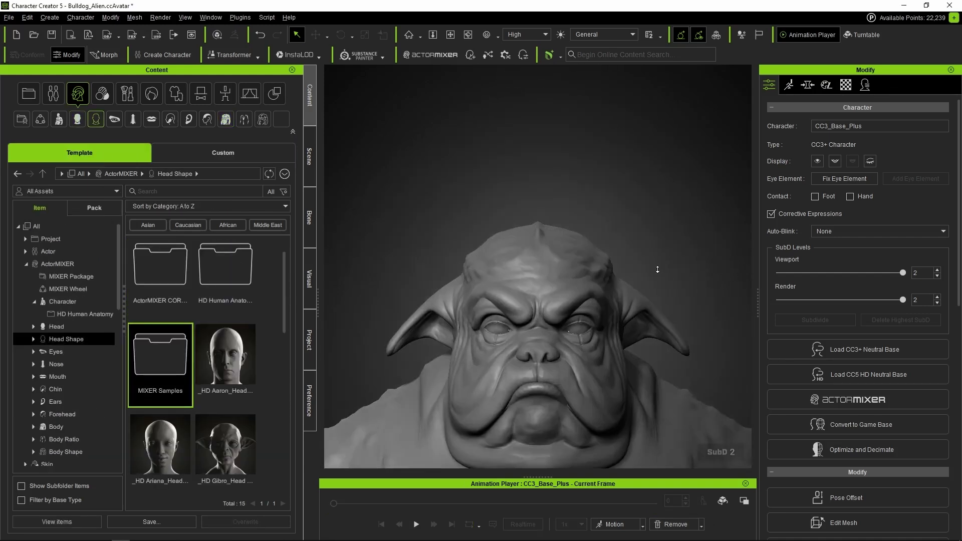
click(496, 328)
click(642, 368)
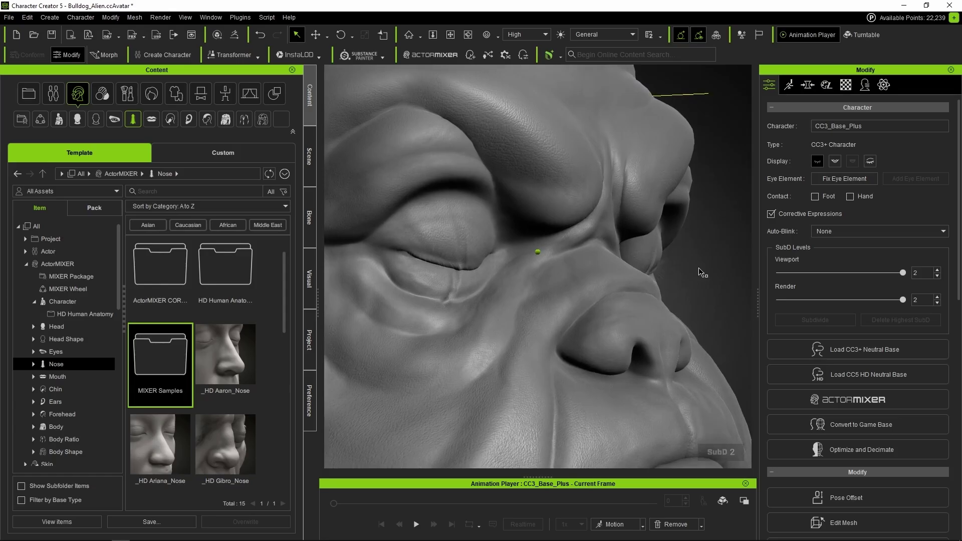
click(223, 152)
click(107, 152)
click(223, 152)
right_click(150, 240)
click(79, 152)
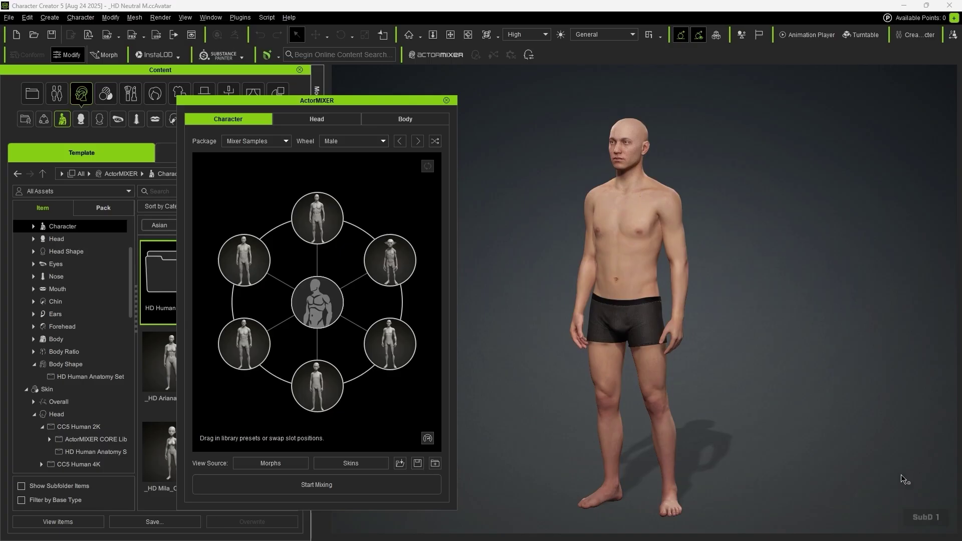
Open the subdivision level options.
click(661, 37)
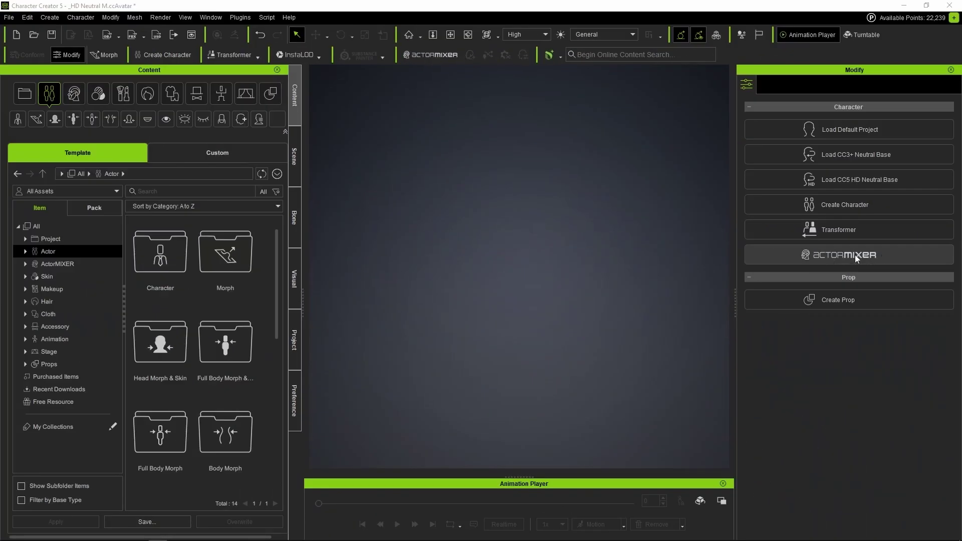
Launch ActorMIXER PRO and start a new mix from the Base Male starting base.
click(857, 258)
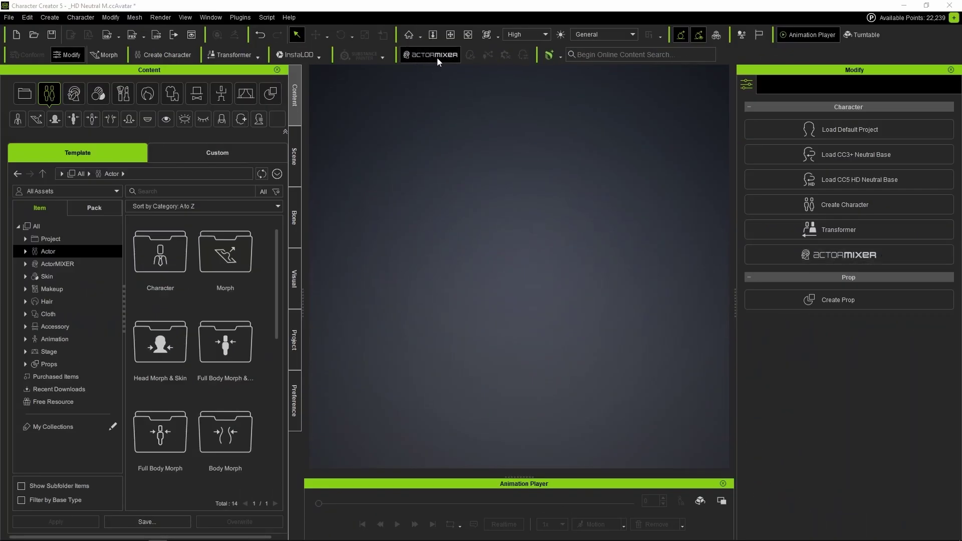
click(240, 18)
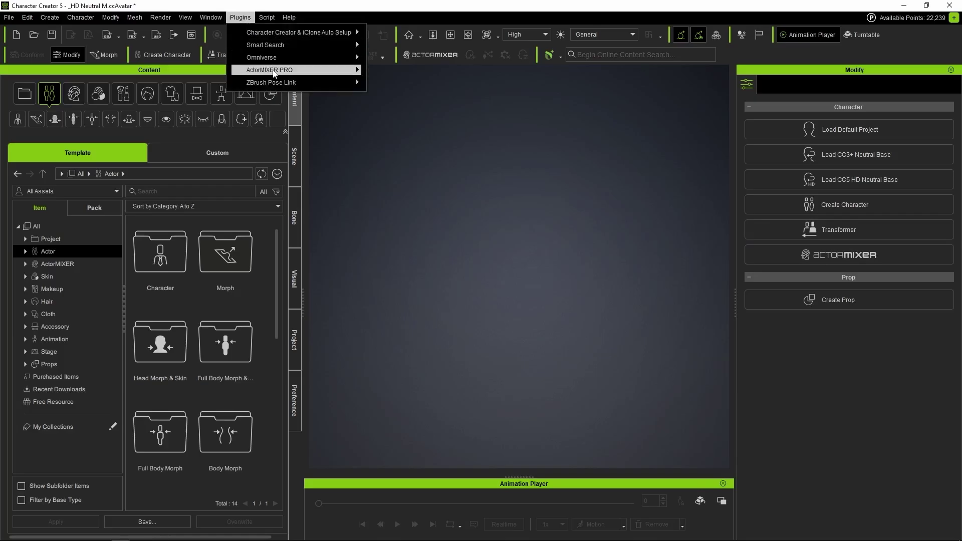
mouse_move(355, 68)
click(402, 70)
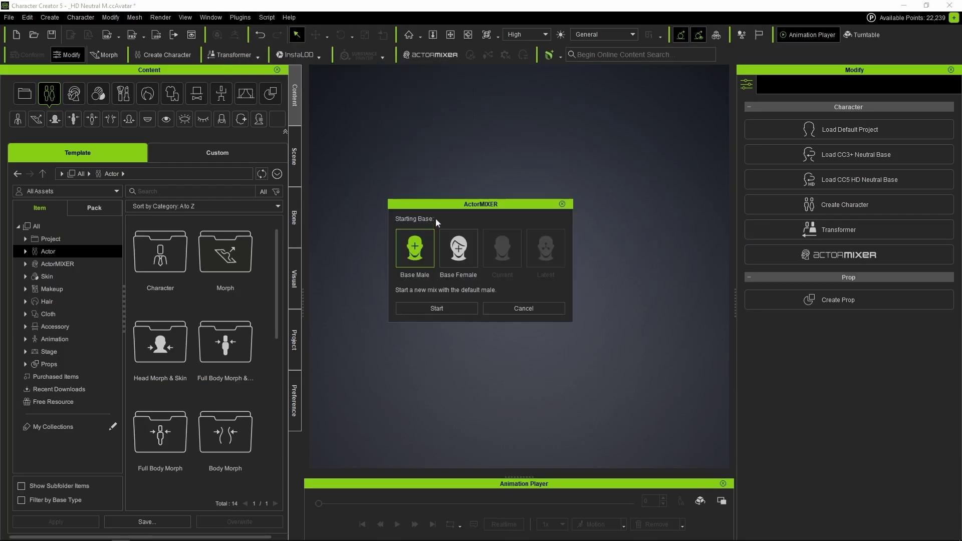
click(456, 253)
click(420, 253)
click(437, 307)
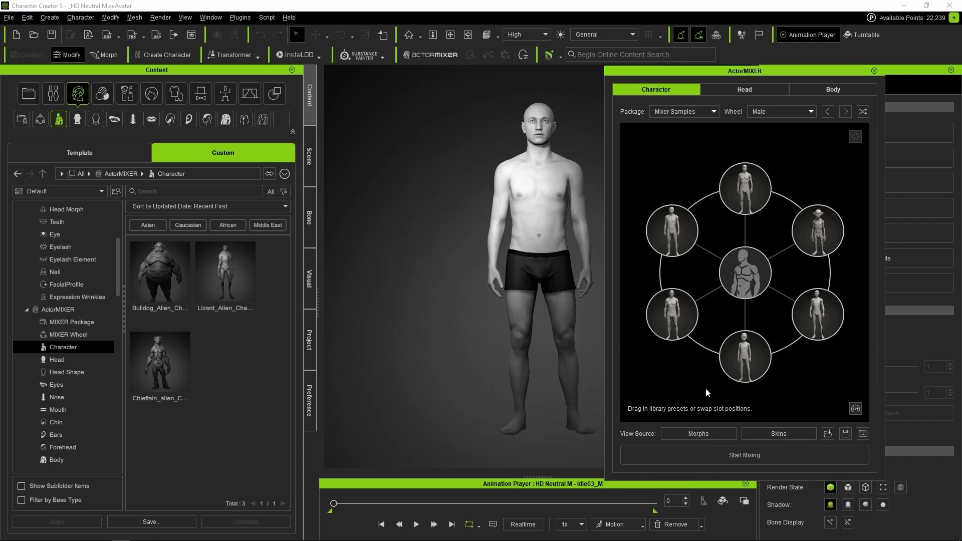
Place the three alien presets on the Character wheel and remove two human characters.
click(741, 91)
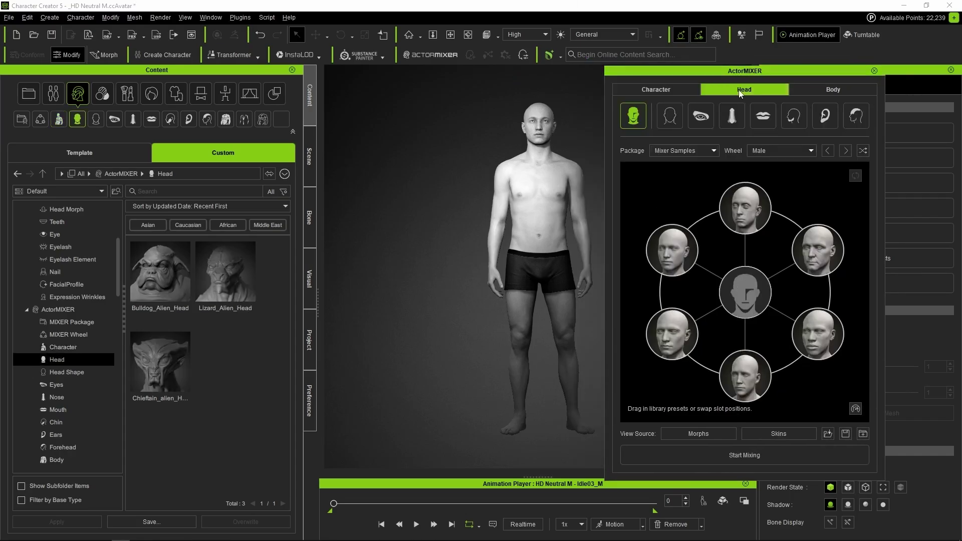
click(56, 460)
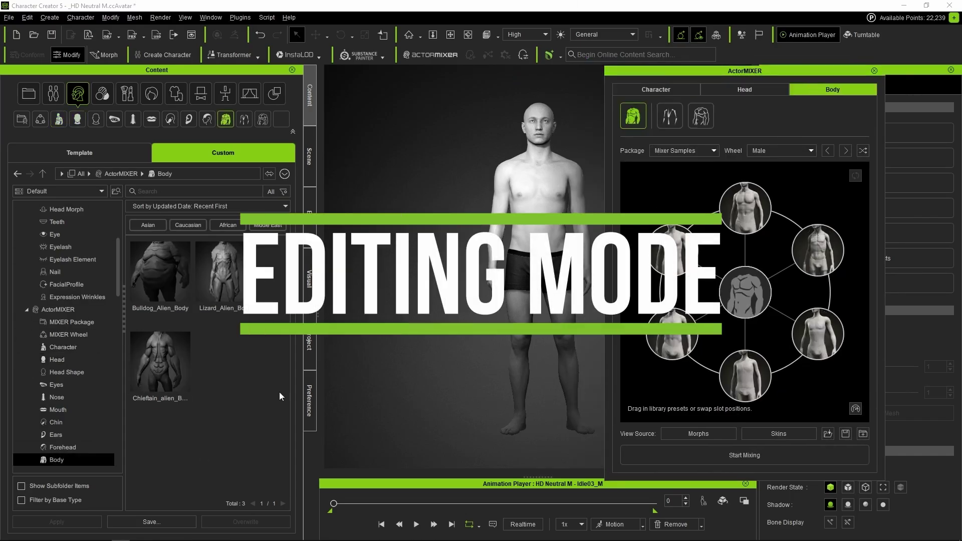
click(656, 90)
drag(160, 361, 745, 189)
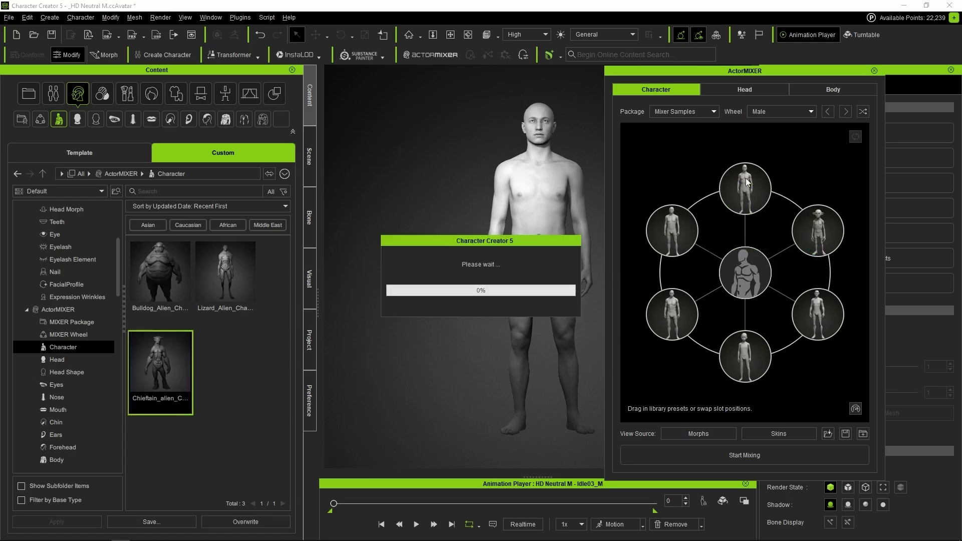
drag(161, 271, 672, 314)
drag(225, 271, 821, 314)
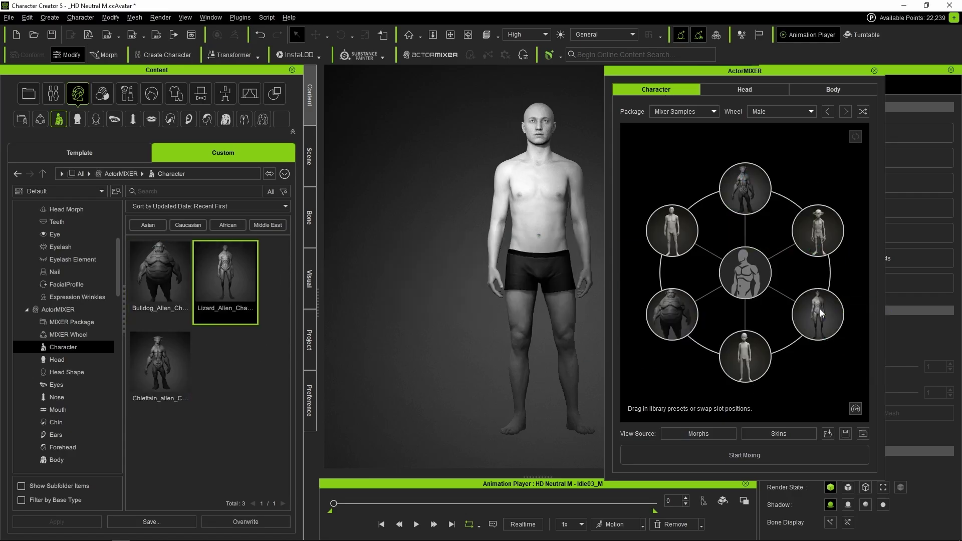
right_click(679, 230)
click(713, 264)
right_click(814, 229)
click(846, 263)
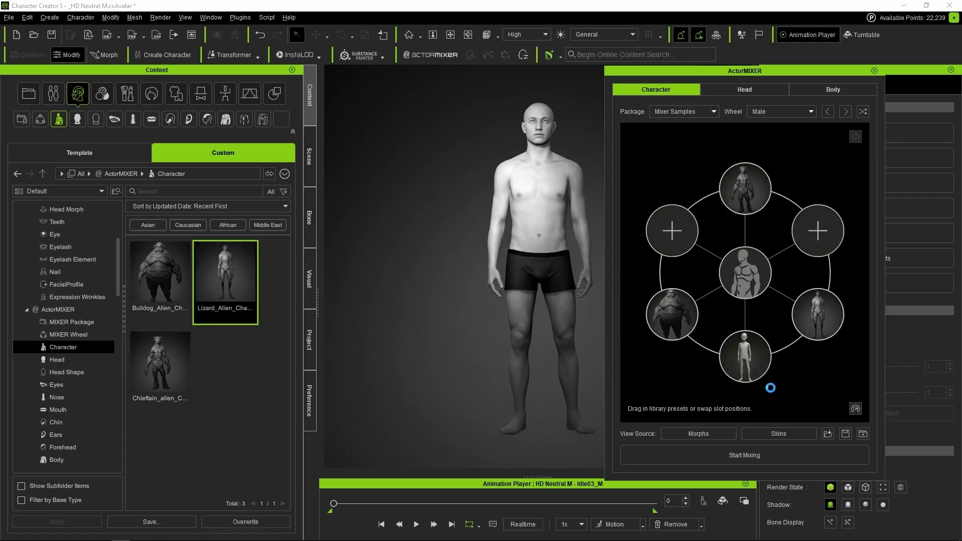
Add the Chieftain, Bulldog and Lizard heads to the Head wheel, removing three human heads.
click(745, 90)
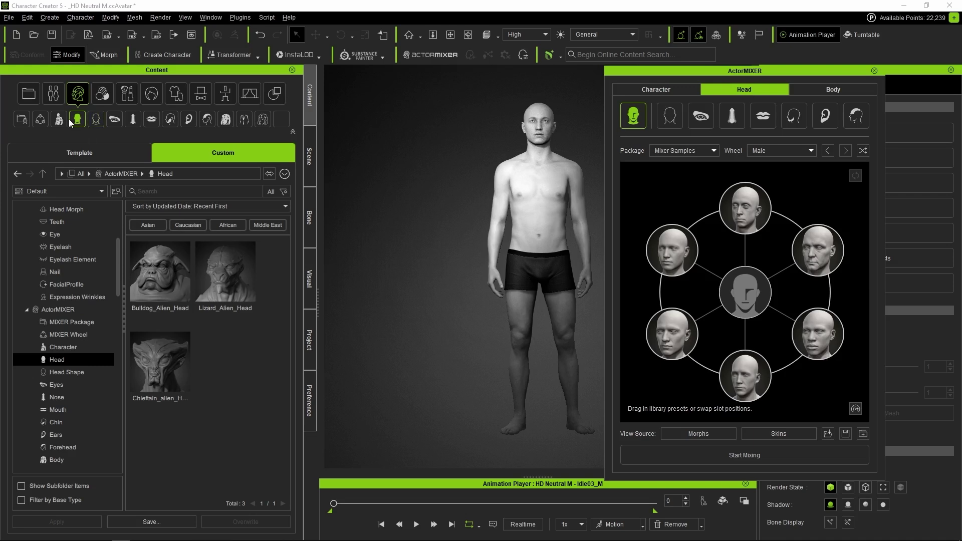
drag(160, 361, 746, 208)
drag(161, 270, 672, 335)
drag(226, 273, 822, 275)
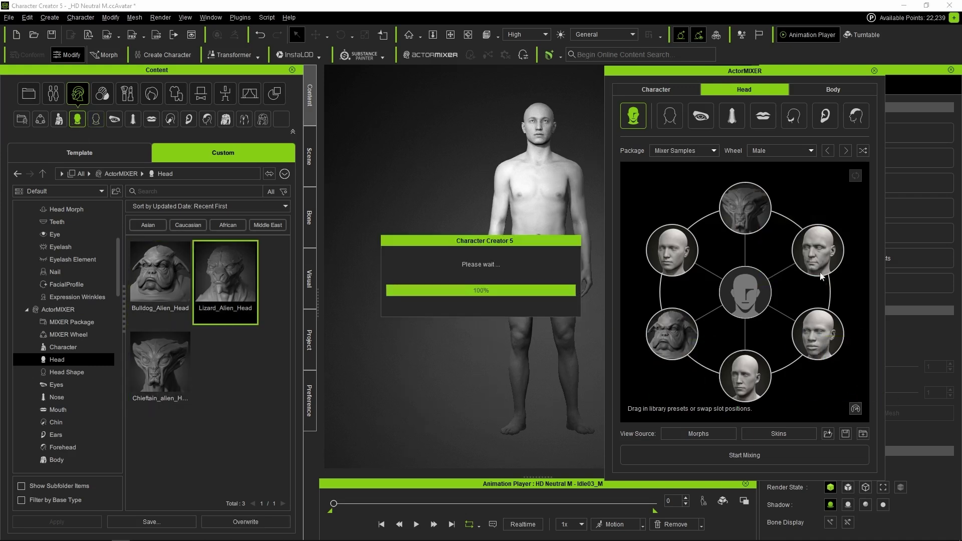
right_click(825, 256)
click(852, 271)
right_click(669, 251)
click(689, 271)
right_click(746, 373)
click(777, 396)
Add the Bulldog, Lizard and Chieftain head shapes to the Head Shape wheel, removing three human ones.
click(670, 115)
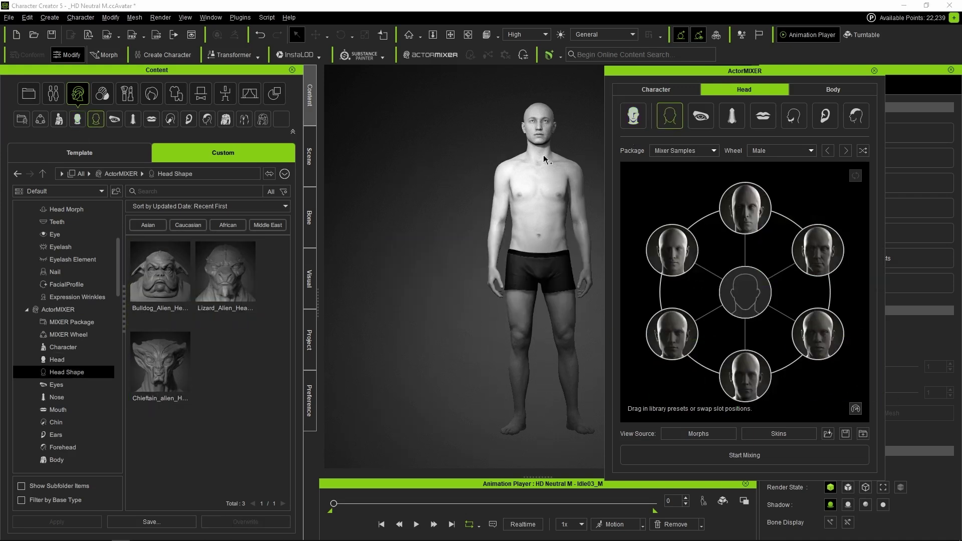
drag(161, 271, 672, 334)
drag(225, 274, 817, 334)
drag(161, 361, 745, 208)
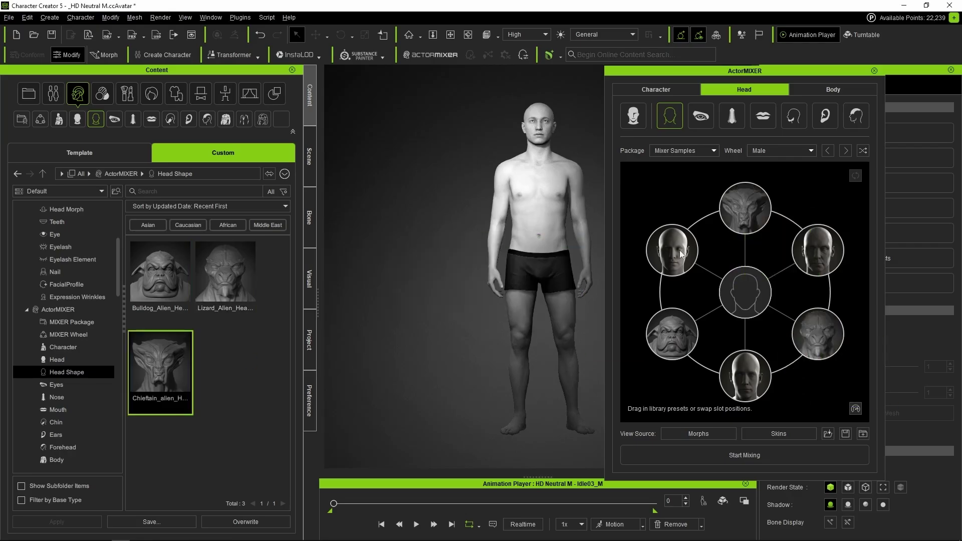
right_click(682, 254)
click(701, 273)
right_click(822, 254)
click(847, 273)
right_click(747, 373)
click(766, 396)
Add the Bulldog, Lizard and Chieftain eyes to the Eyes wheel, removing two human eye presets.
click(701, 116)
drag(161, 270, 672, 334)
drag(226, 273, 818, 334)
drag(160, 361, 745, 208)
right_click(684, 253)
click(701, 273)
right_click(747, 373)
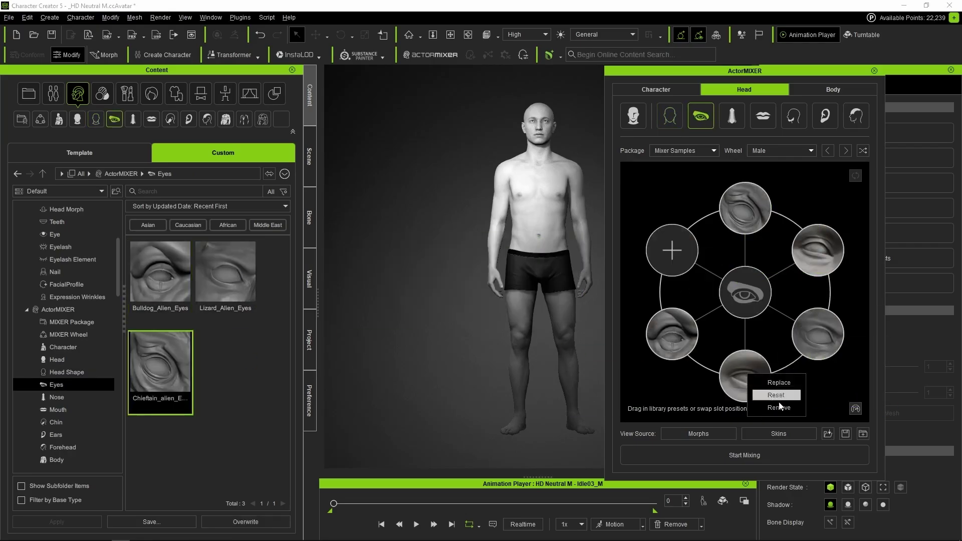
click(779, 407)
Add the Chieftain nose to the Nose wheel and remove three human noses.
click(732, 115)
drag(160, 361, 745, 208)
right_click(674, 251)
click(699, 273)
right_click(832, 250)
click(858, 273)
right_click(757, 367)
click(782, 387)
click(763, 116)
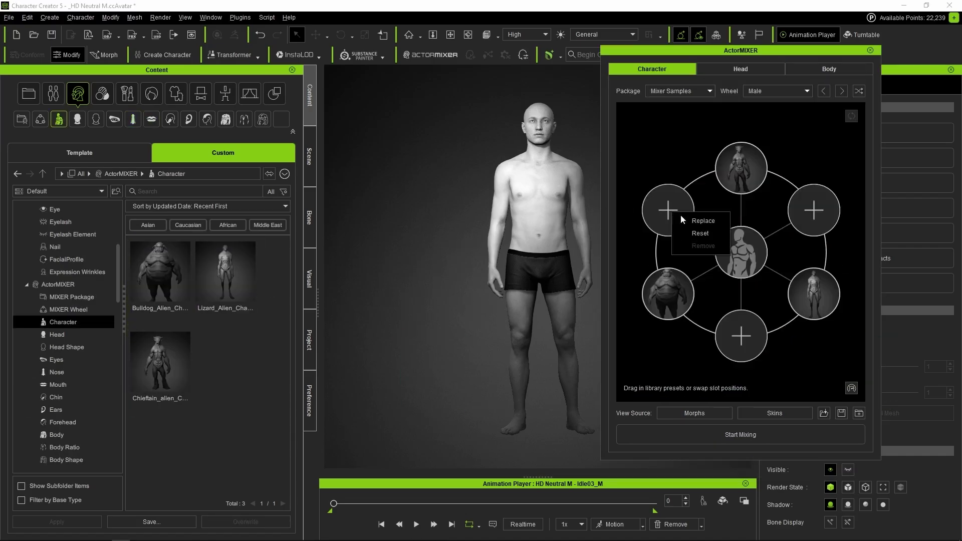
Cancel a slot replacement, reset it to neutral, and rearrange the body presets on the Character wheel.
click(683, 220)
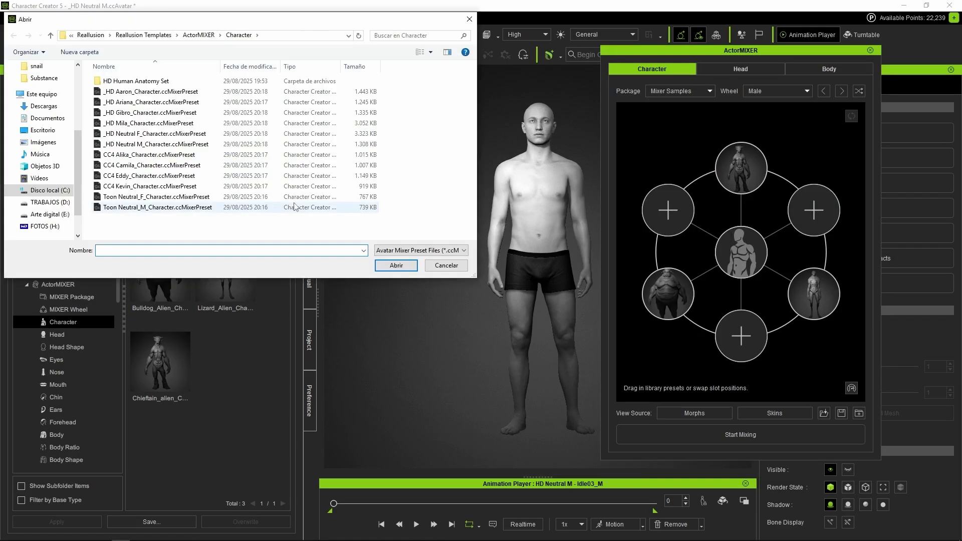
click(86, 35)
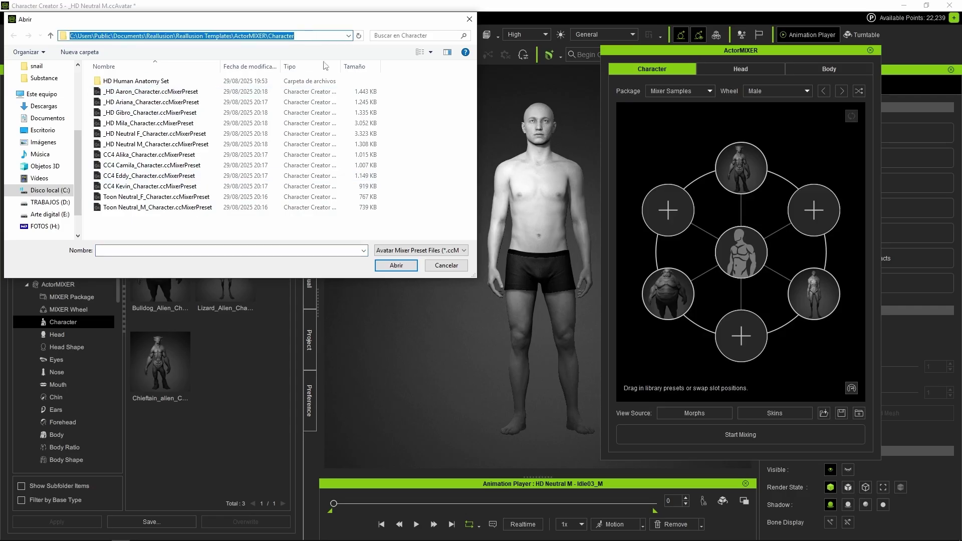
click(447, 266)
click(690, 240)
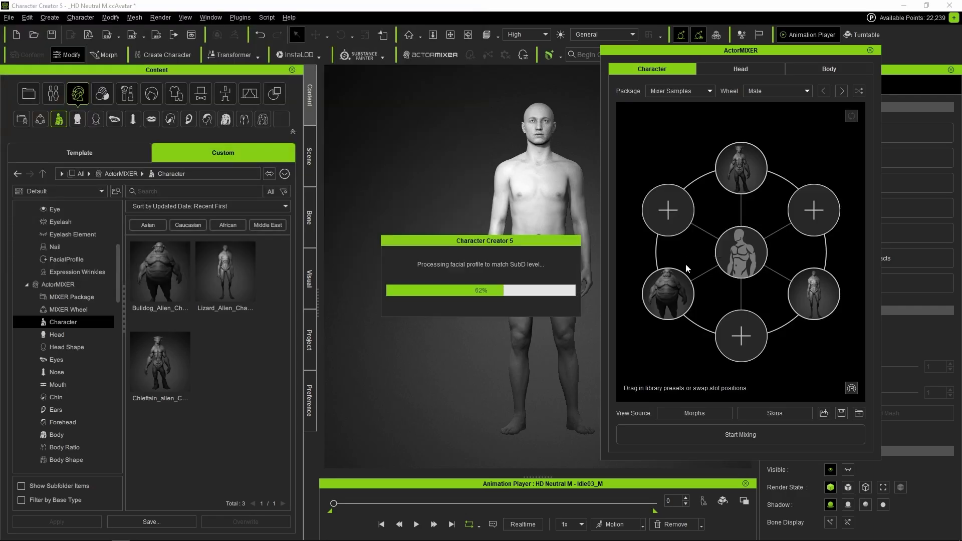
right_click(683, 216)
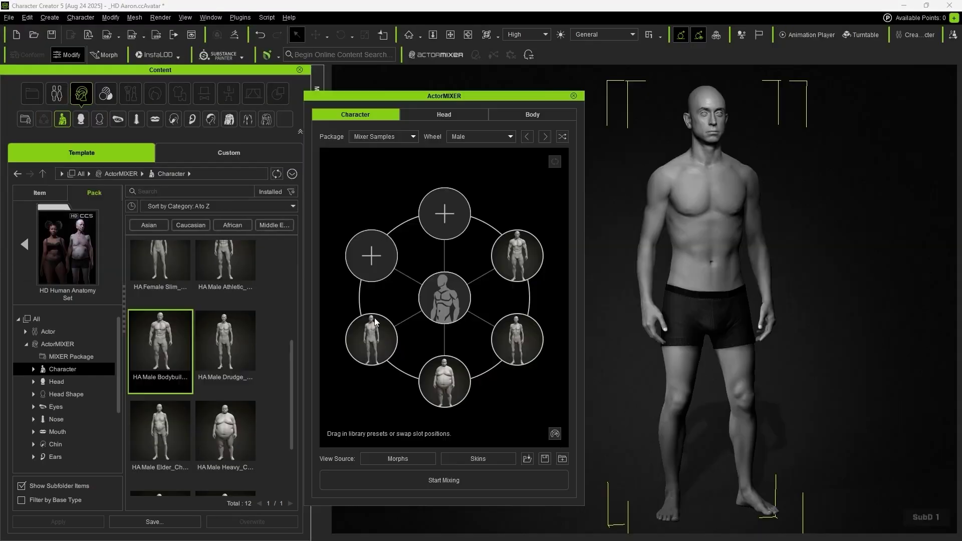
drag(370, 249, 369, 249)
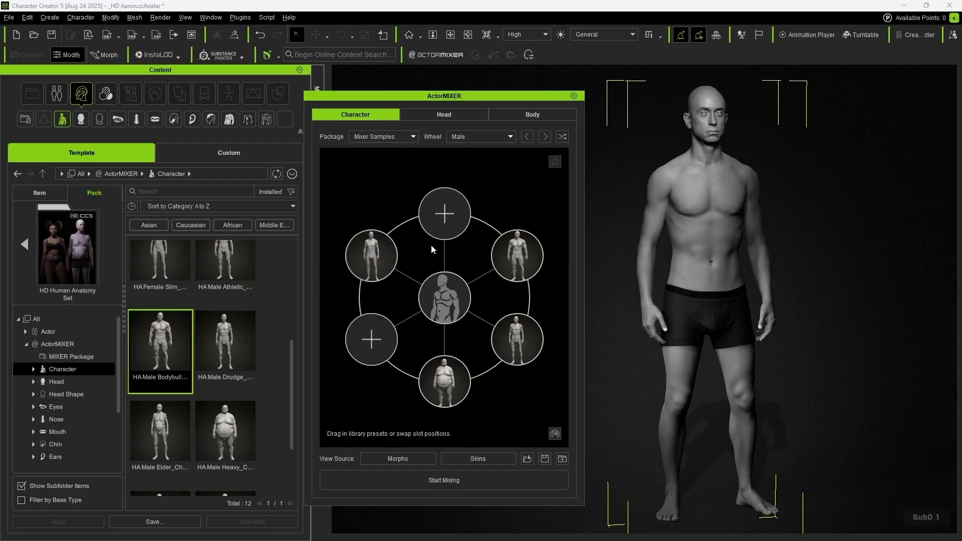
drag(467, 279, 366, 336)
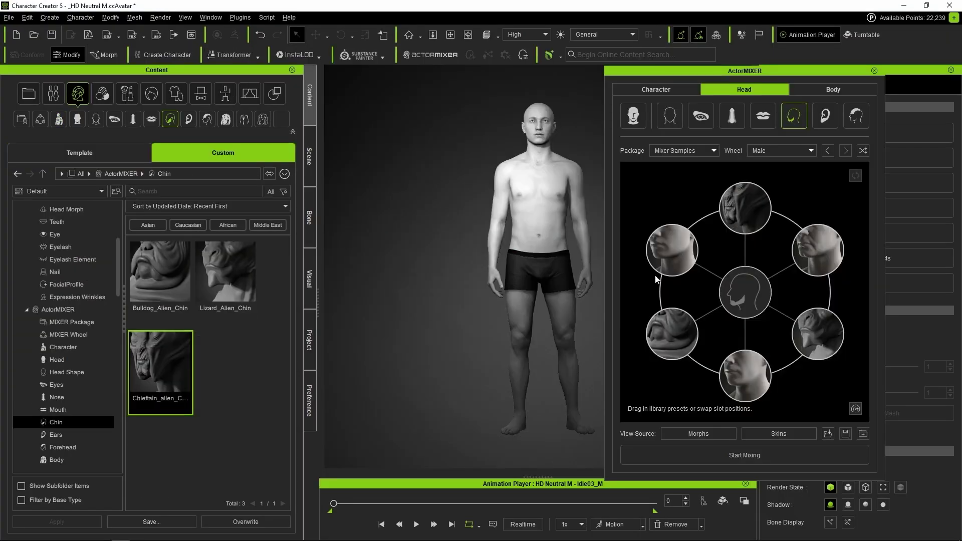
Remove three human chins so the Chin wheel holds only three alien chins.
click(706, 282)
right_click(836, 255)
click(865, 287)
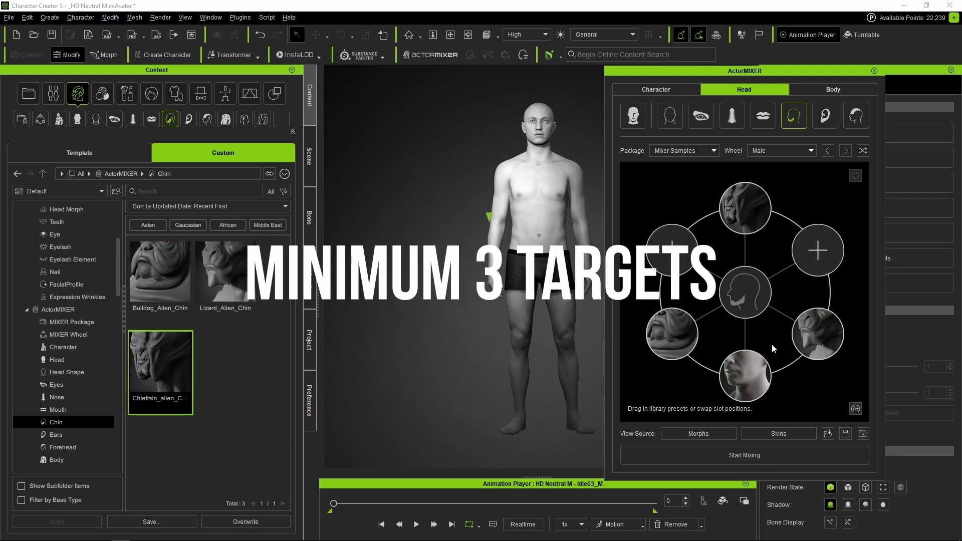
click(782, 403)
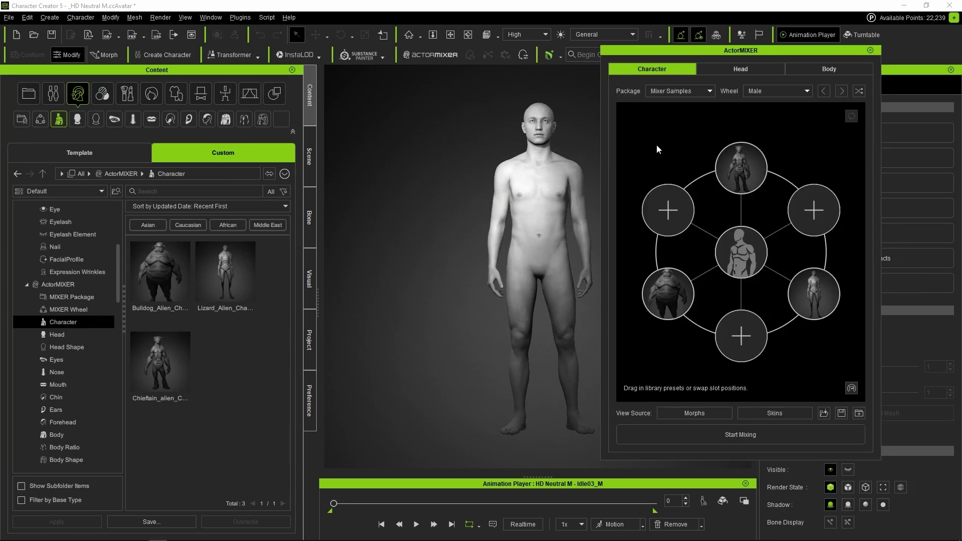
Save all listed ActorMIXER wheel sets and show them in Custom > ActorMIXER > MIXER Wheel.
click(842, 413)
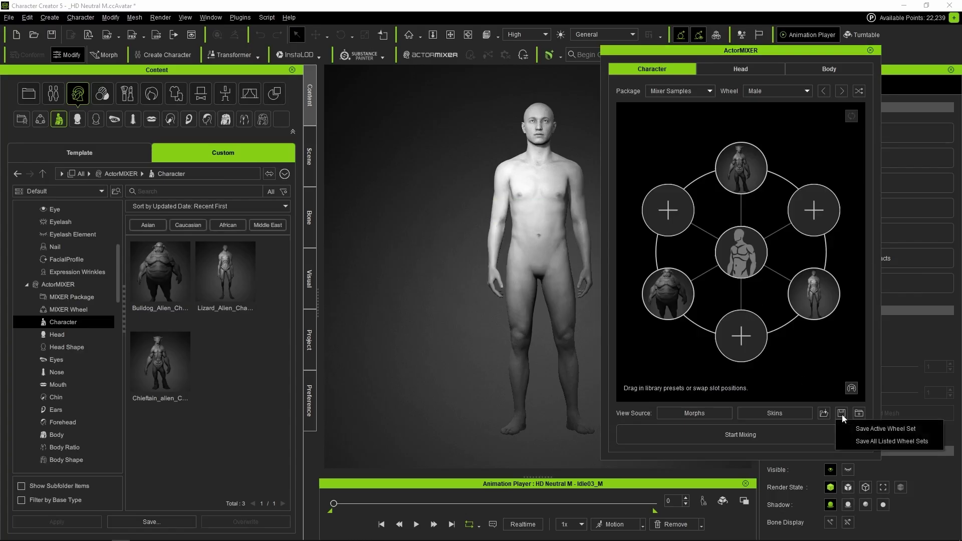
click(899, 443)
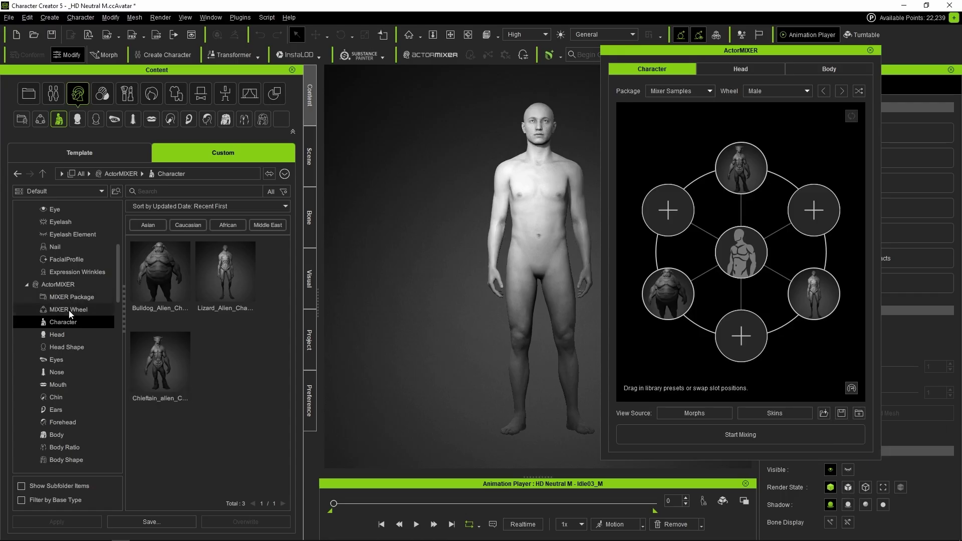
click(68, 310)
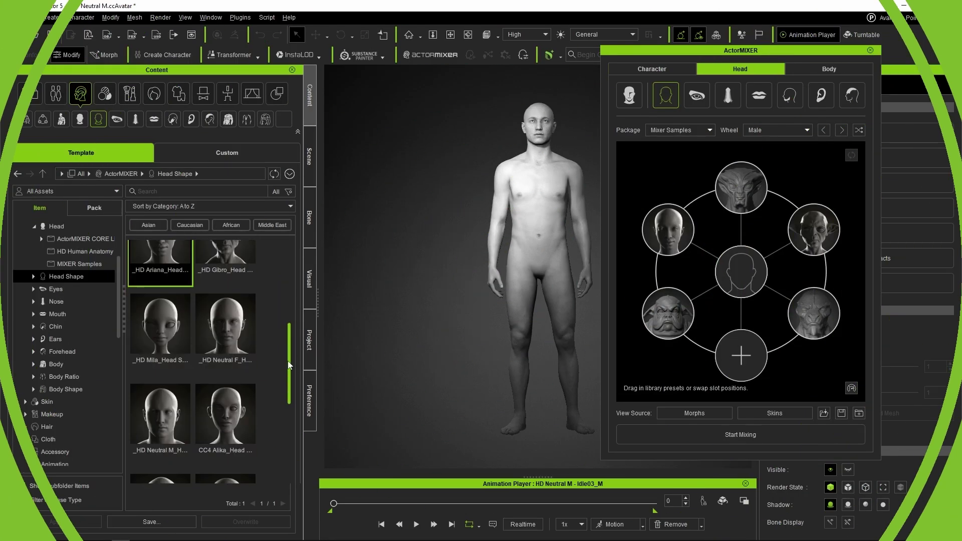
Fill empty Eyes, Nose and Mouth wheel slots with HD Human Anatomy presets.
click(696, 95)
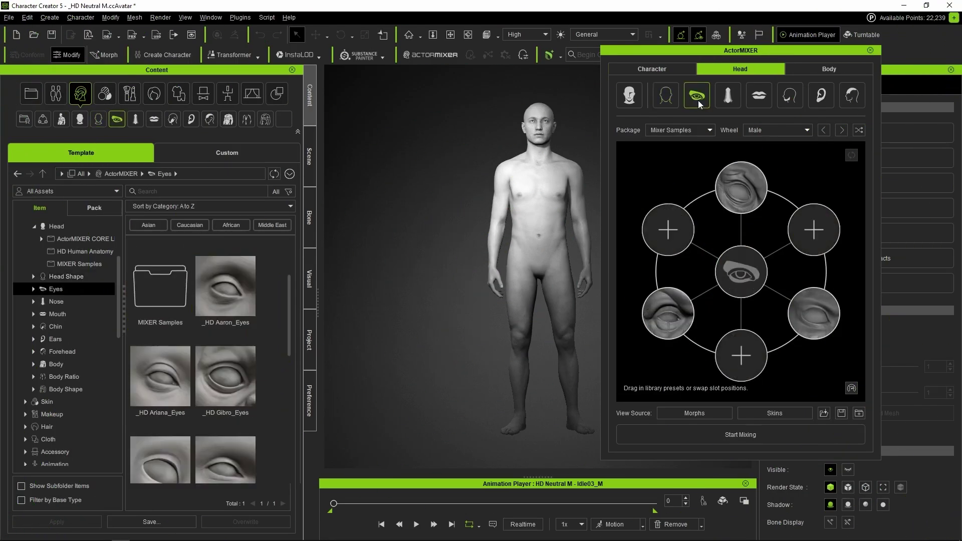
click(824, 242)
click(728, 95)
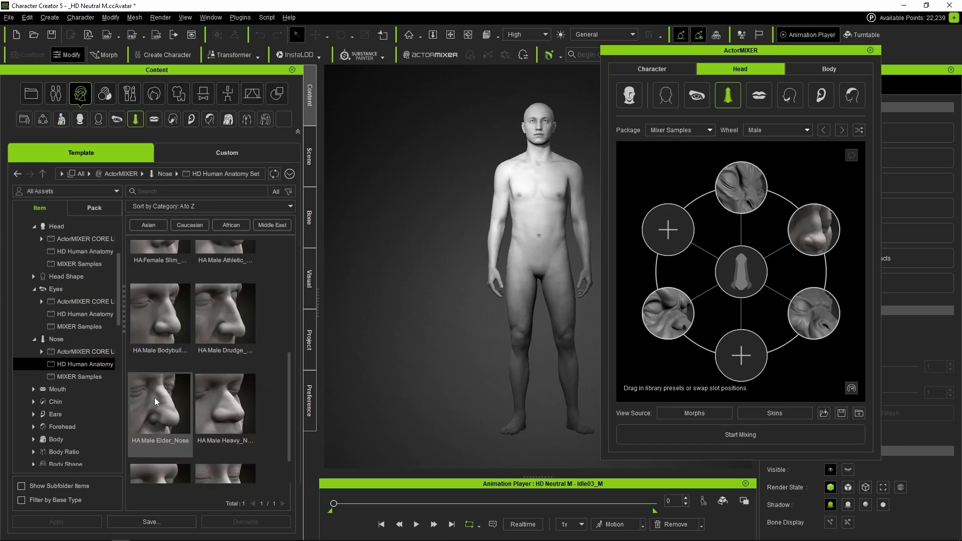
double_click(155, 398)
click(759, 96)
double_click(172, 372)
Blend the body from heavy toward slim and other body shapes.
scroll(278, 342, down, 2)
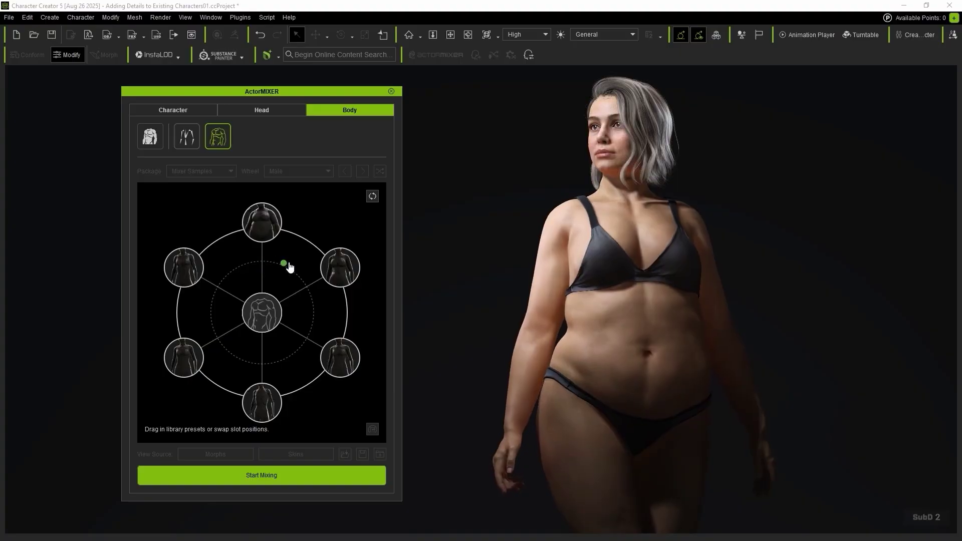
drag(290, 267, 202, 279)
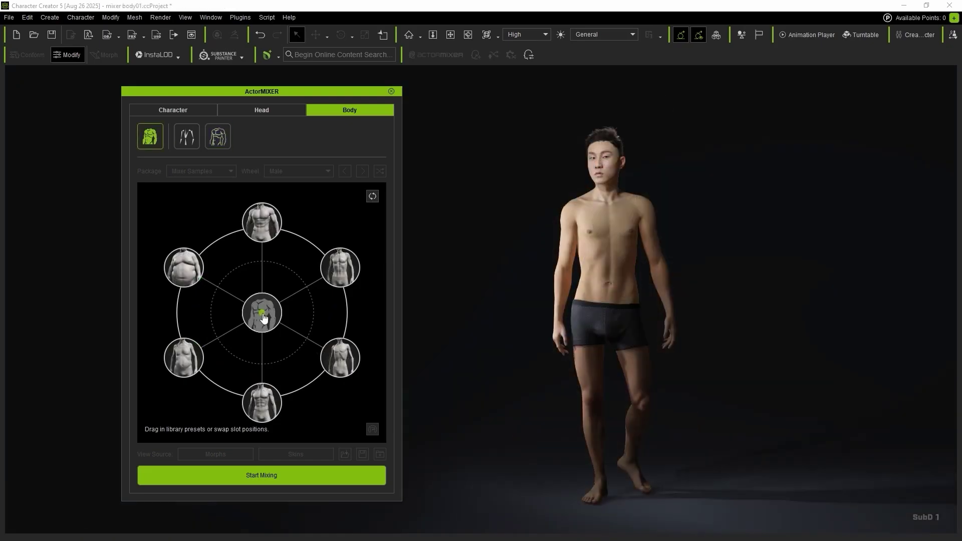
drag(264, 318, 273, 388)
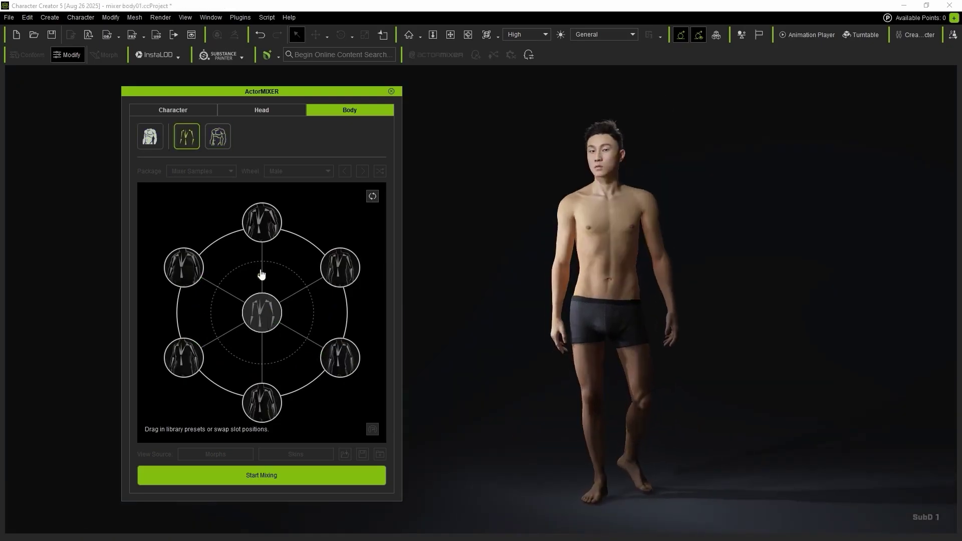
click(218, 136)
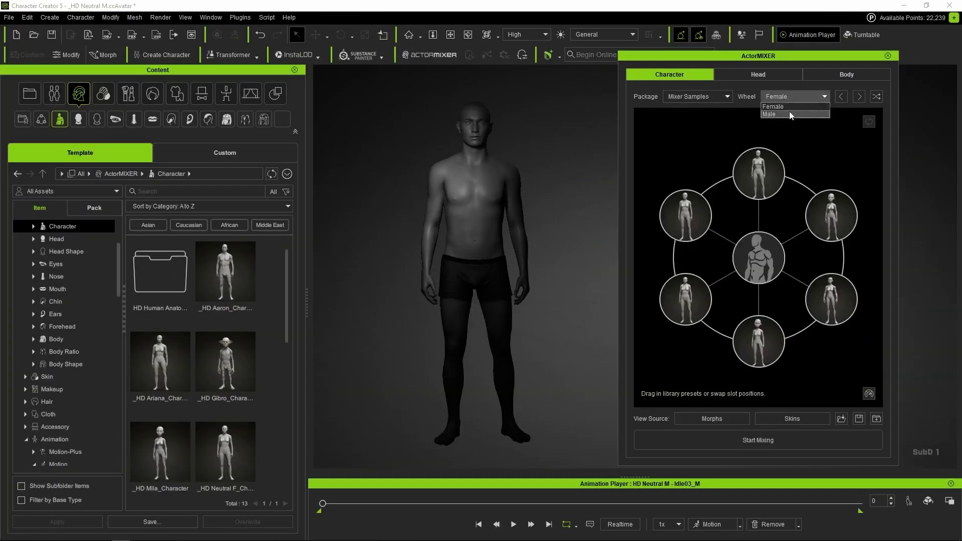
Set the wheel to Male, then load Alien_Human_Mix with its AliensandHumans wheel.
click(790, 114)
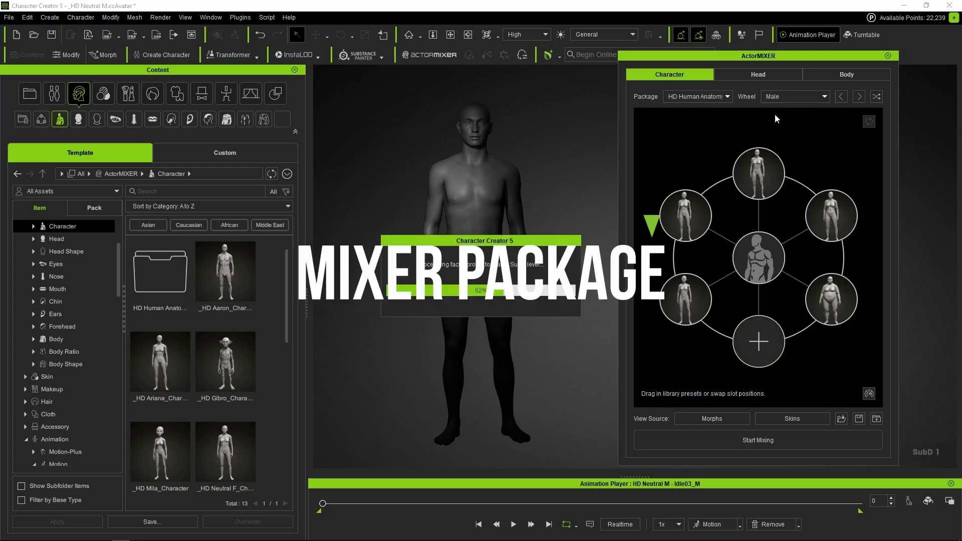
click(727, 96)
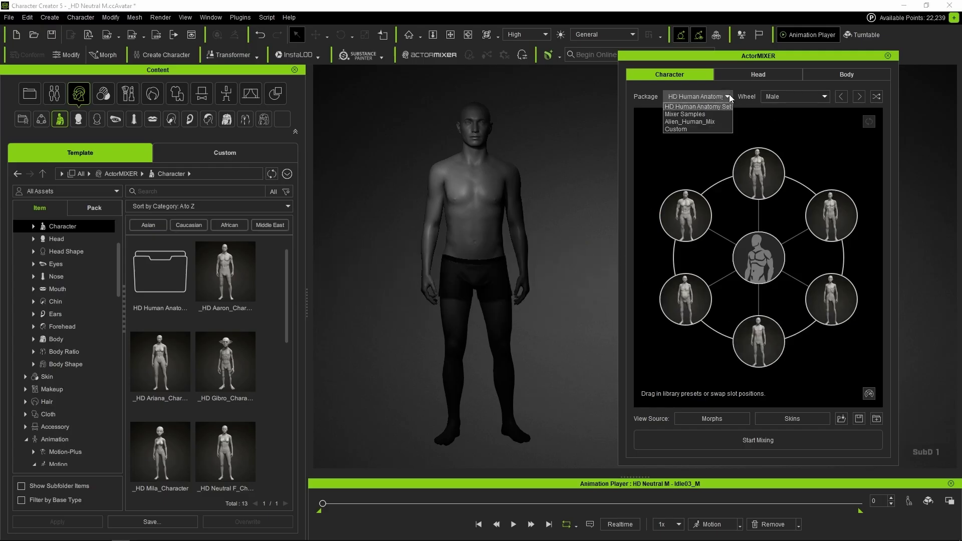
click(691, 126)
click(697, 97)
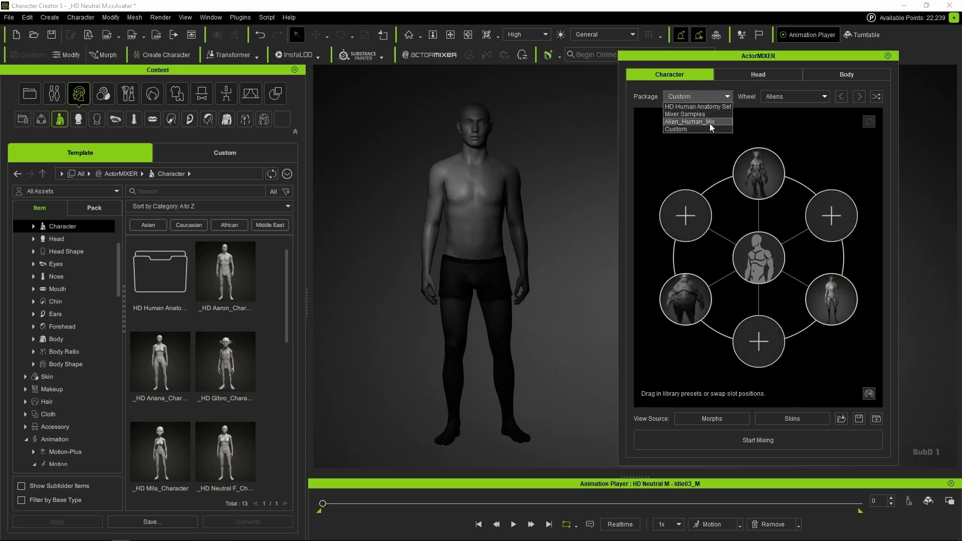
click(709, 123)
click(818, 97)
click(810, 112)
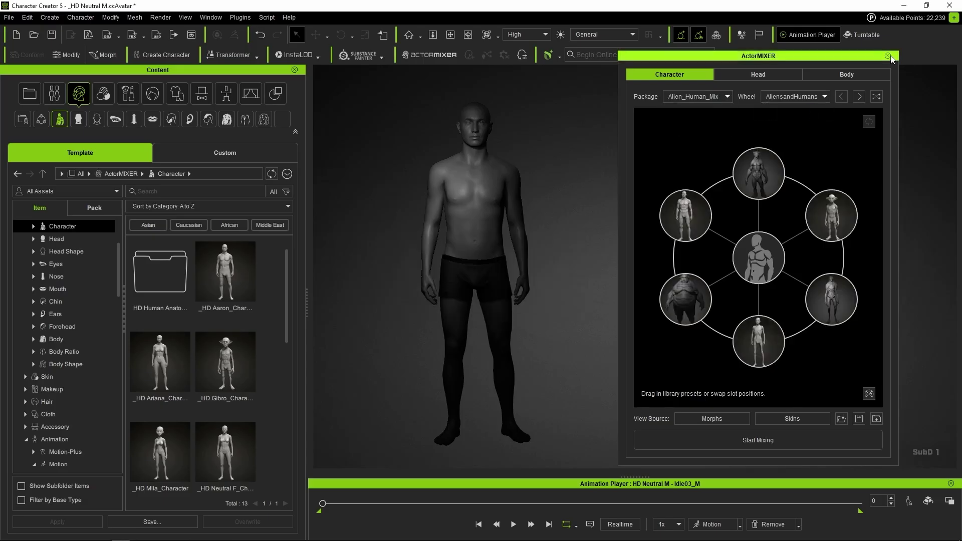
Switch to the HD Human Anatomy Set package and browse for a packaging source folder.
click(727, 97)
click(714, 107)
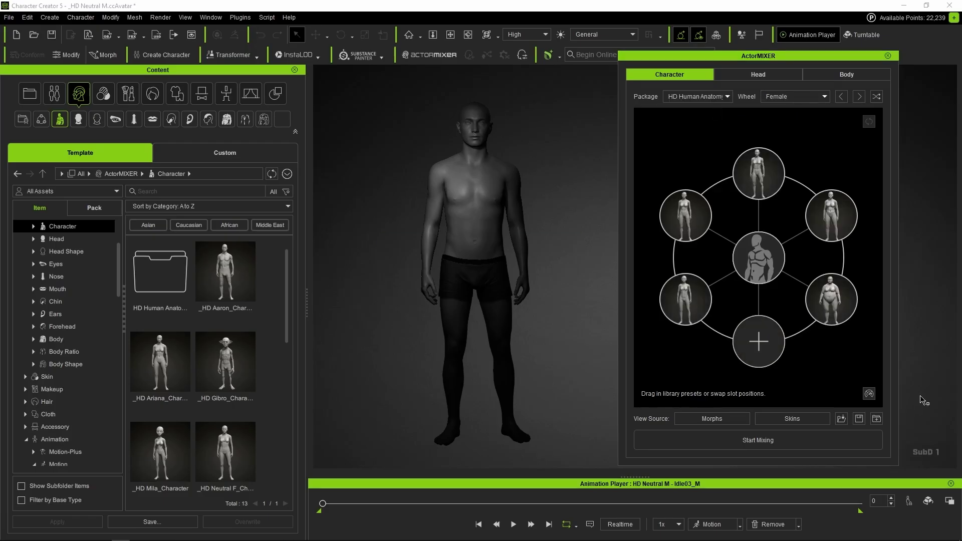
click(876, 419)
Package the MIXER Wheel layouts over Alien_Human_Mix.ccMixerPackage and reselect that package.
drag(764, 58, 686, 70)
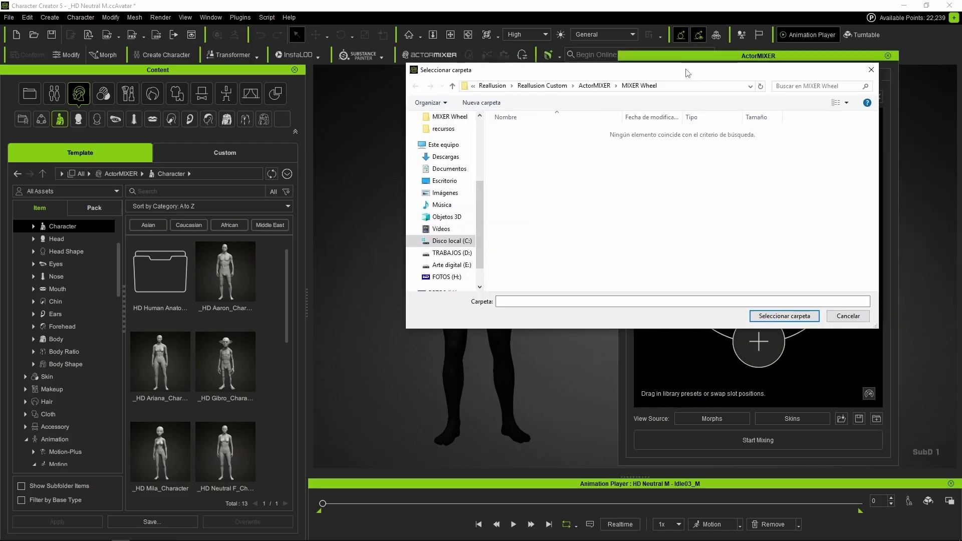
click(776, 317)
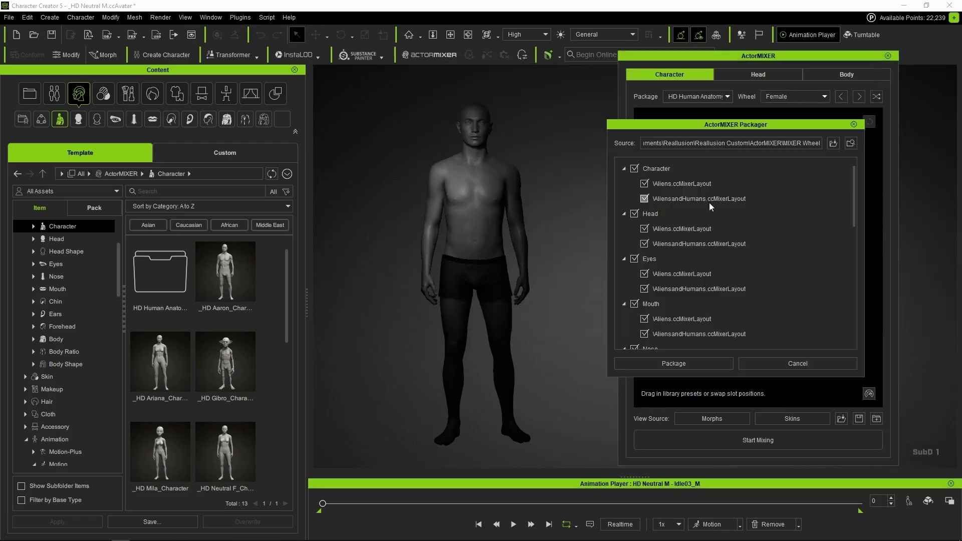
scroll(688, 239, down, 3)
click(686, 364)
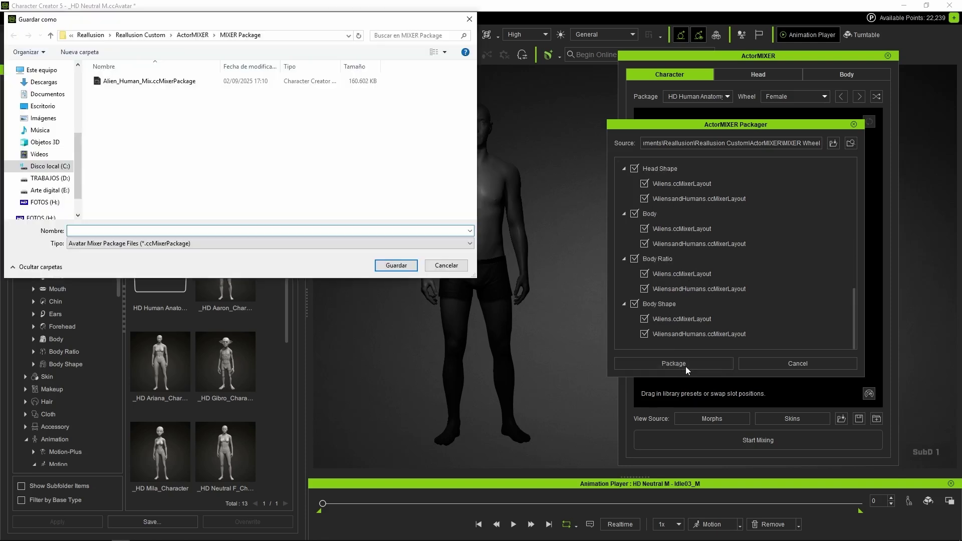
click(273, 133)
key(Return)
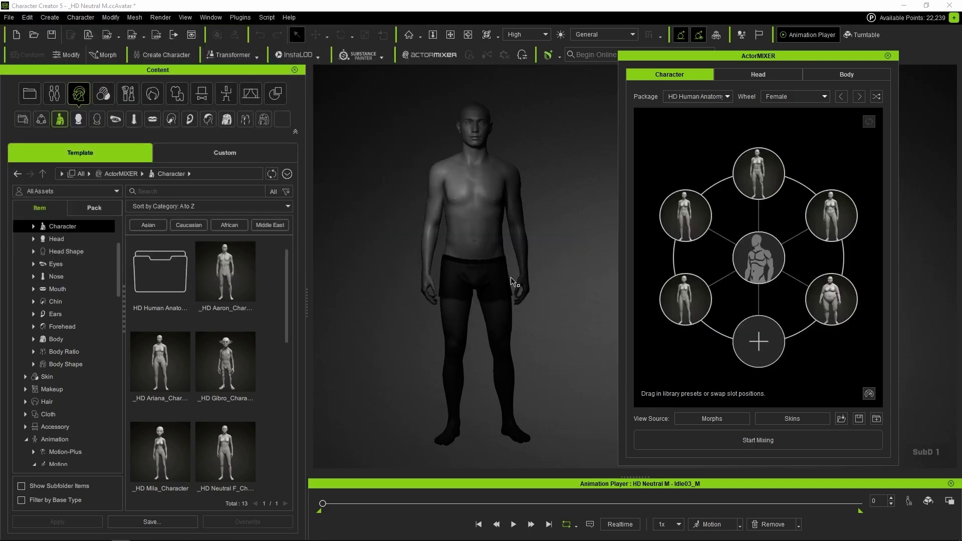
click(697, 122)
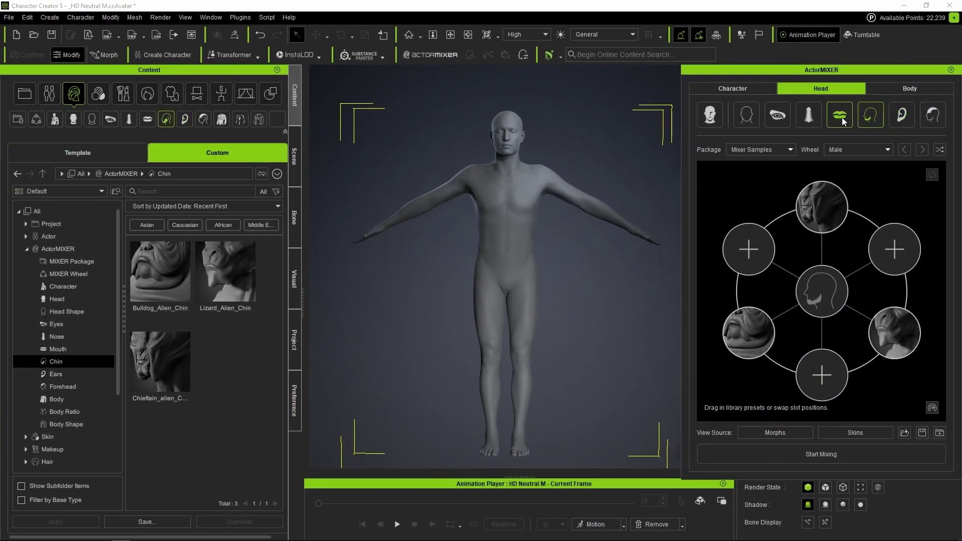
Review the Mouth, Eyes, Head Shape and Head preset categories on the Head tab.
click(840, 117)
click(778, 115)
click(747, 115)
click(711, 115)
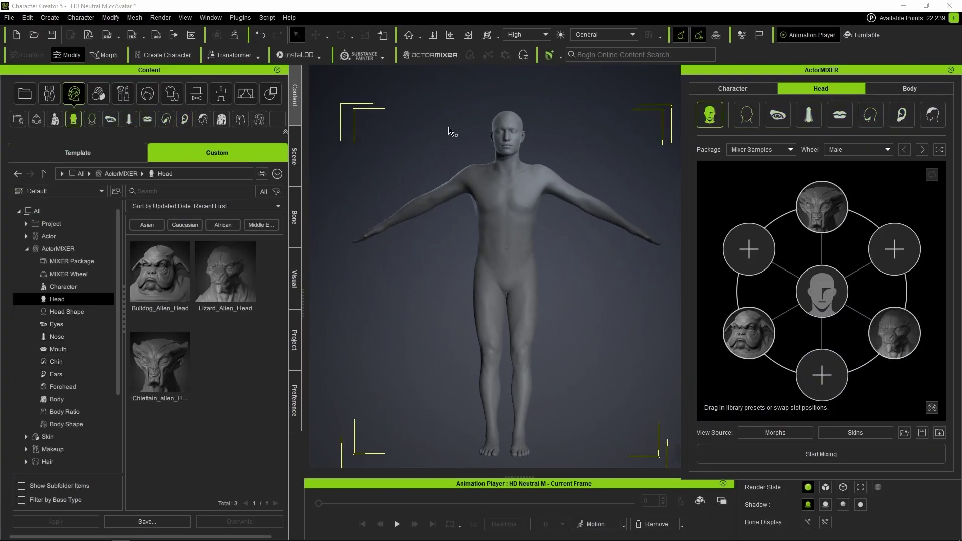
Start mixing on the Character tab and blend the body toward the Bulldog alien.
click(721, 90)
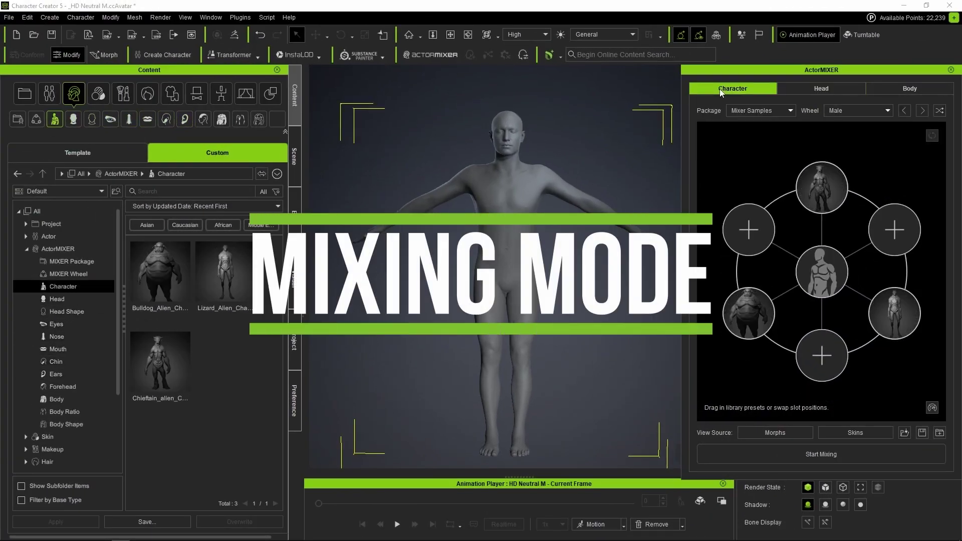
click(808, 452)
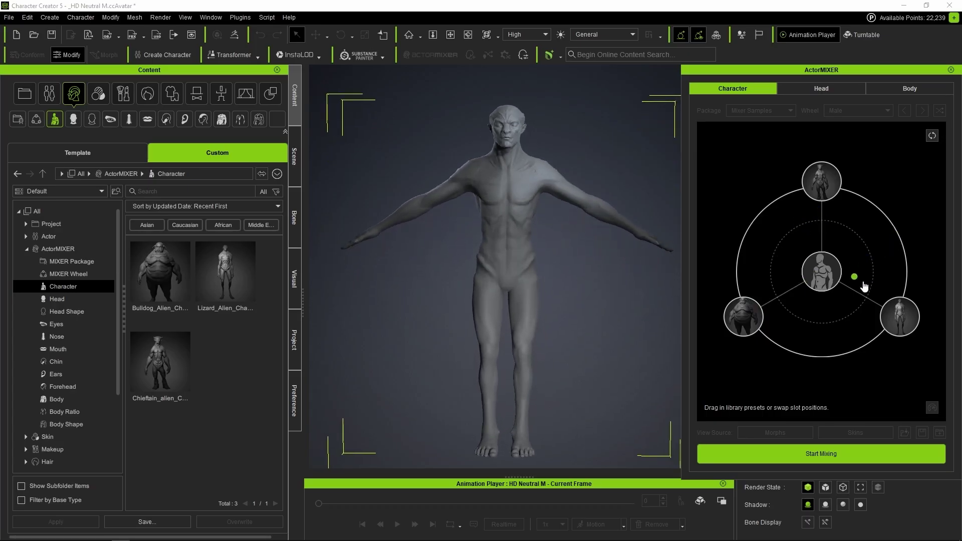
drag(831, 322, 799, 340)
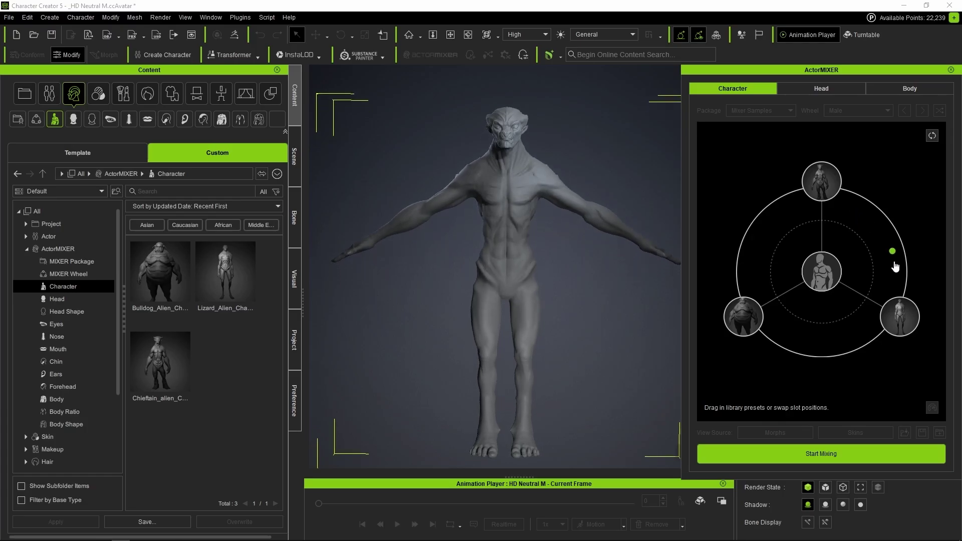
Review the Head Shape and Eyes blends, then the remaining head and body wheels.
click(821, 89)
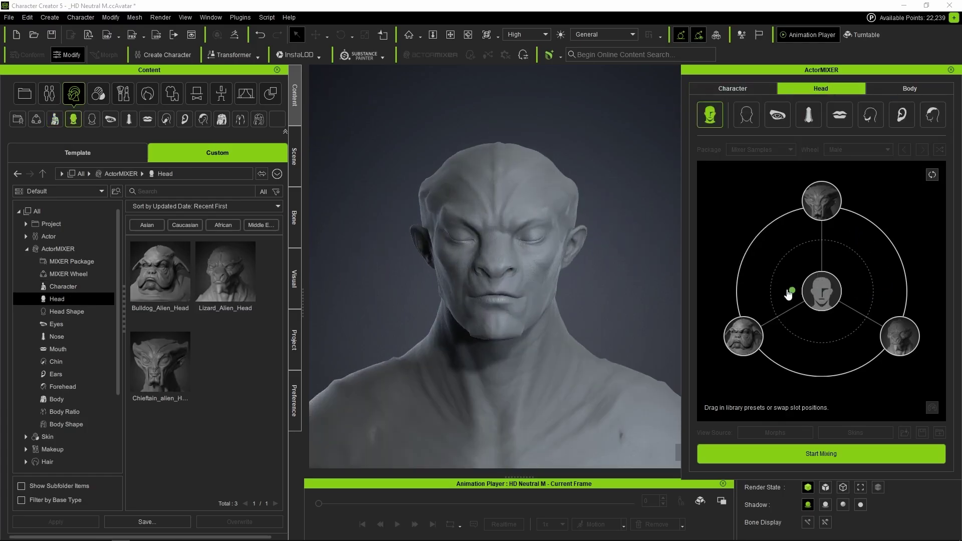
click(746, 115)
click(777, 115)
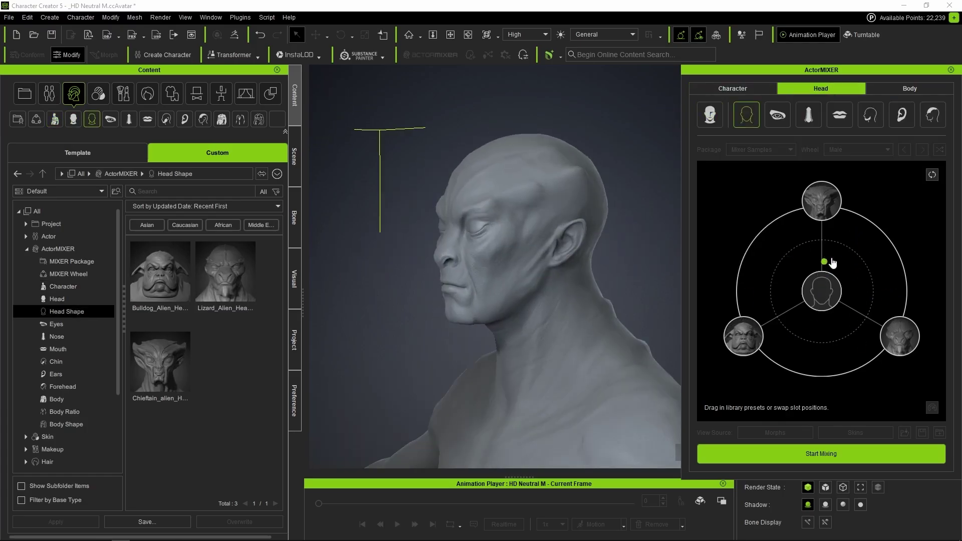
scroll(765, 282, down, 2)
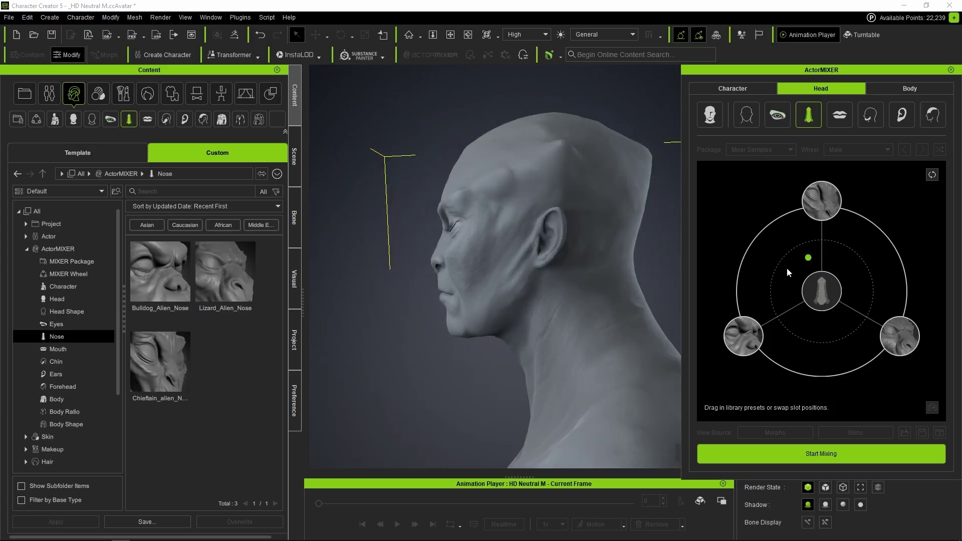
scroll(837, 239, down, 2)
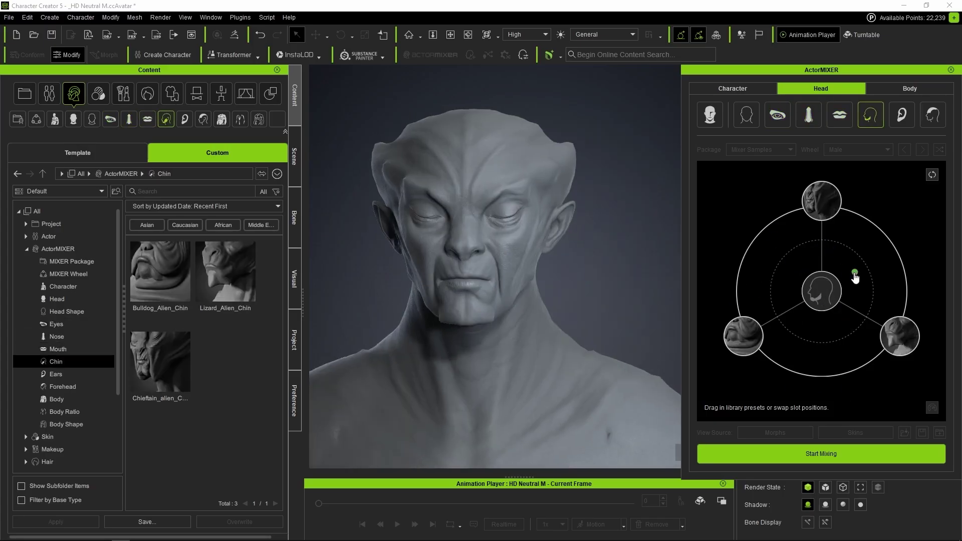
scroll(870, 245, down, 1)
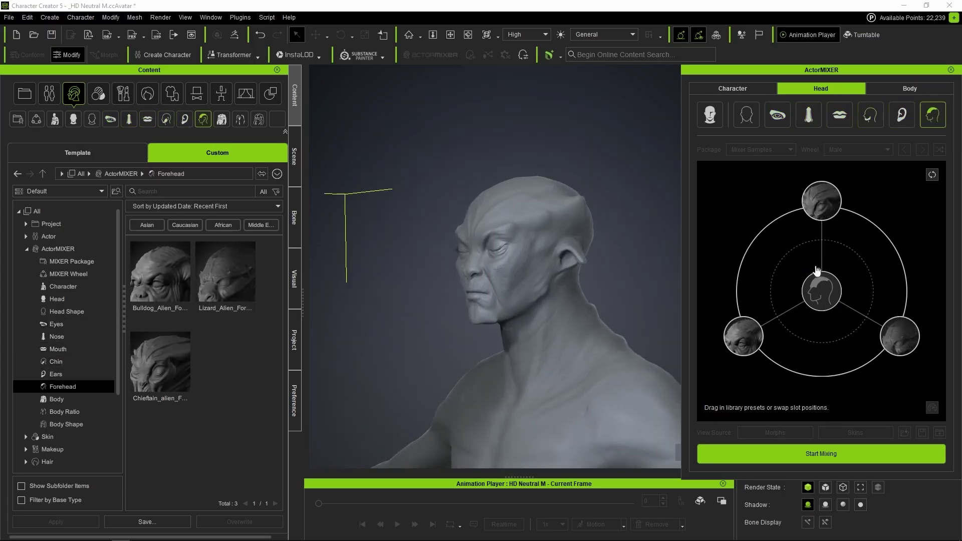
scroll(872, 303, down, 3)
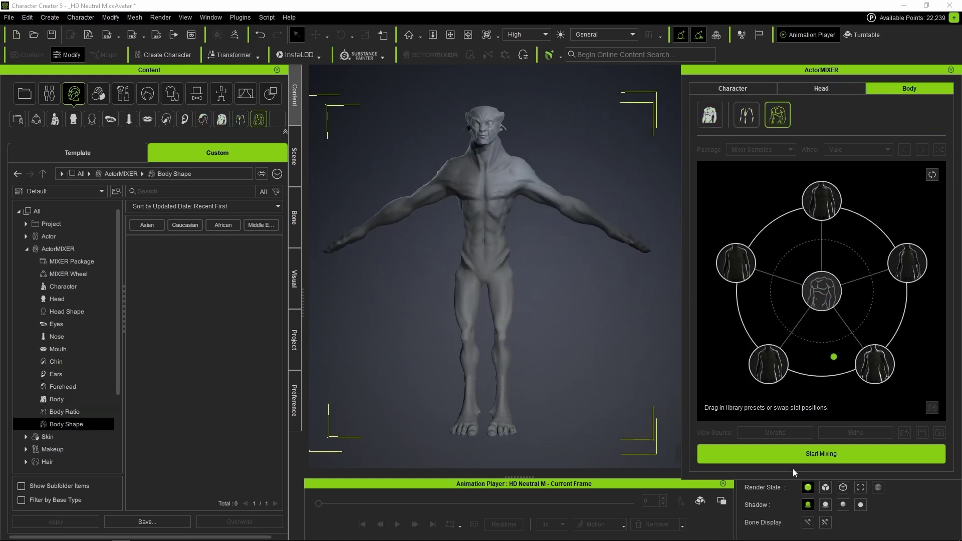
End mixing and apply the Bulldog_Alien skin, then the Lizard_Alien skin.
click(801, 456)
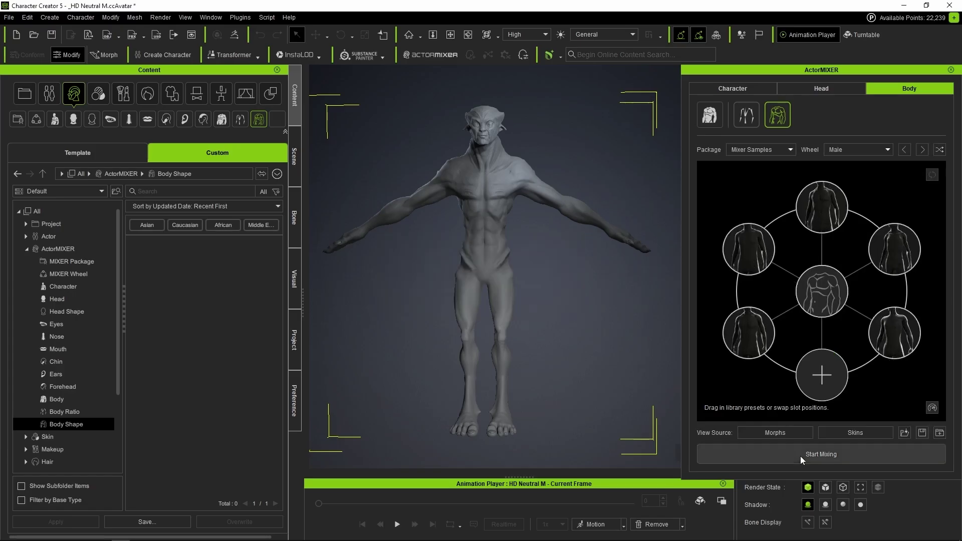
click(853, 435)
drag(166, 258, 494, 230)
click(447, 326)
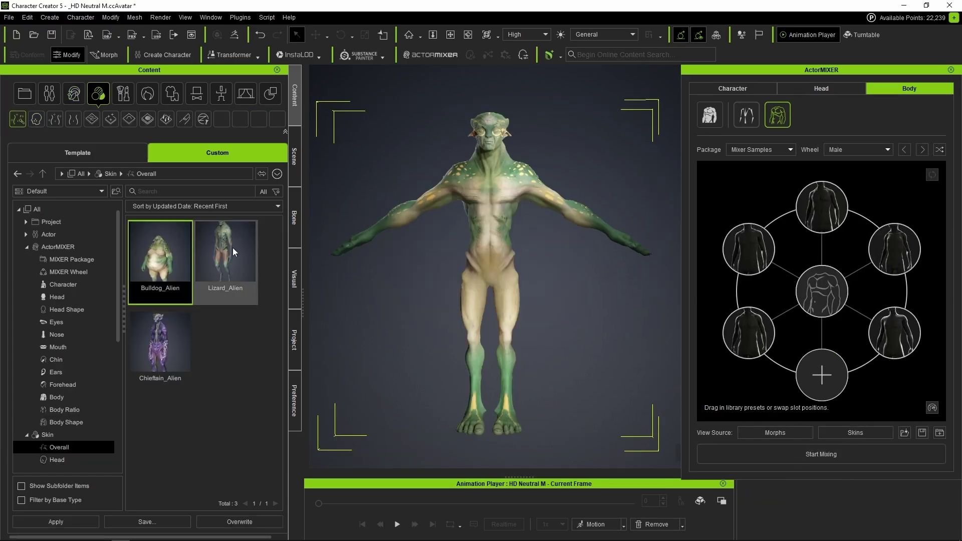
drag(231, 246, 494, 224)
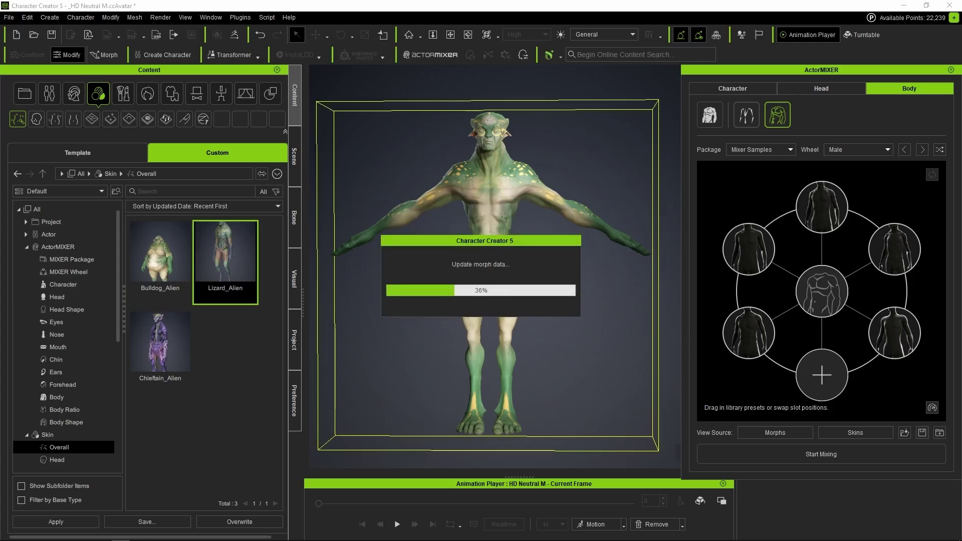
Apply the purple Chieftain_Alien skin and close ActorMIXER.
click(454, 309)
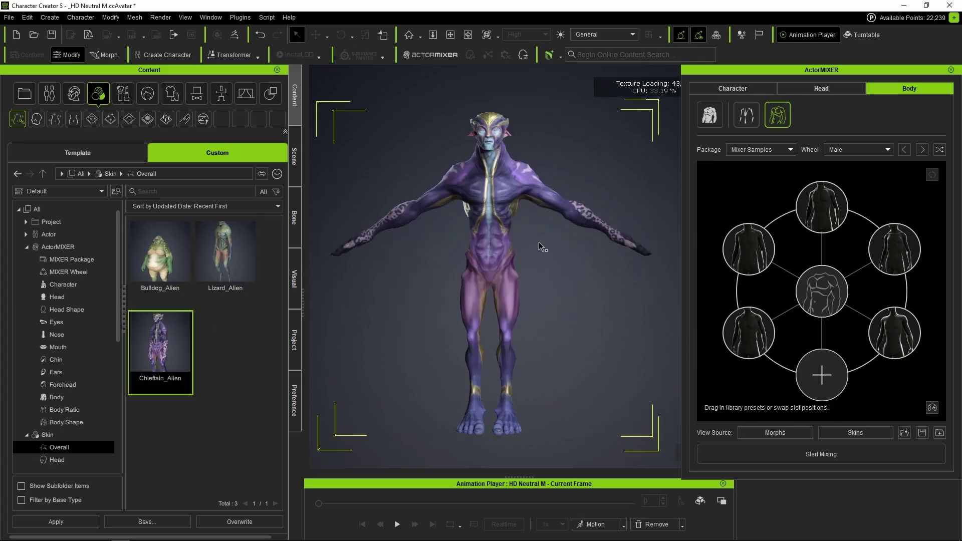
click(951, 70)
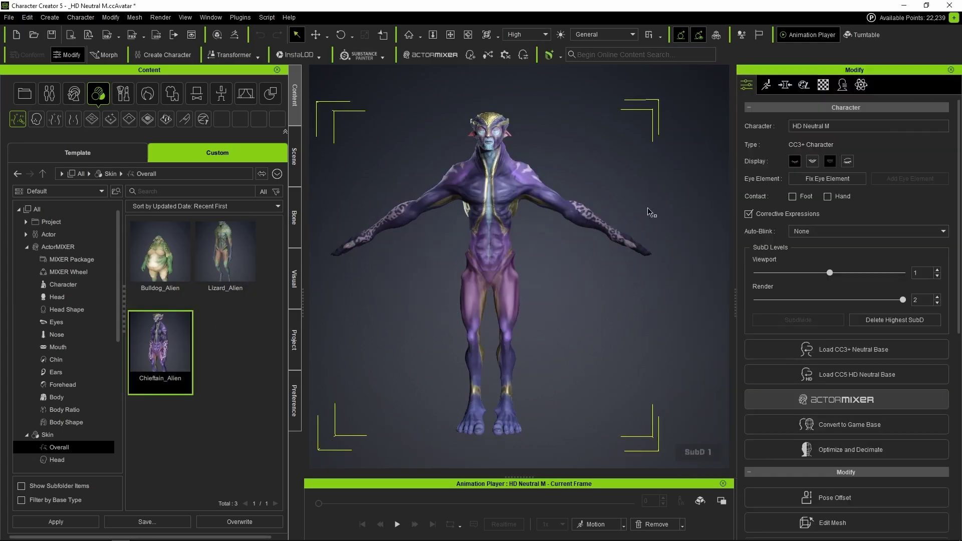
right_drag(645, 208, 626, 215)
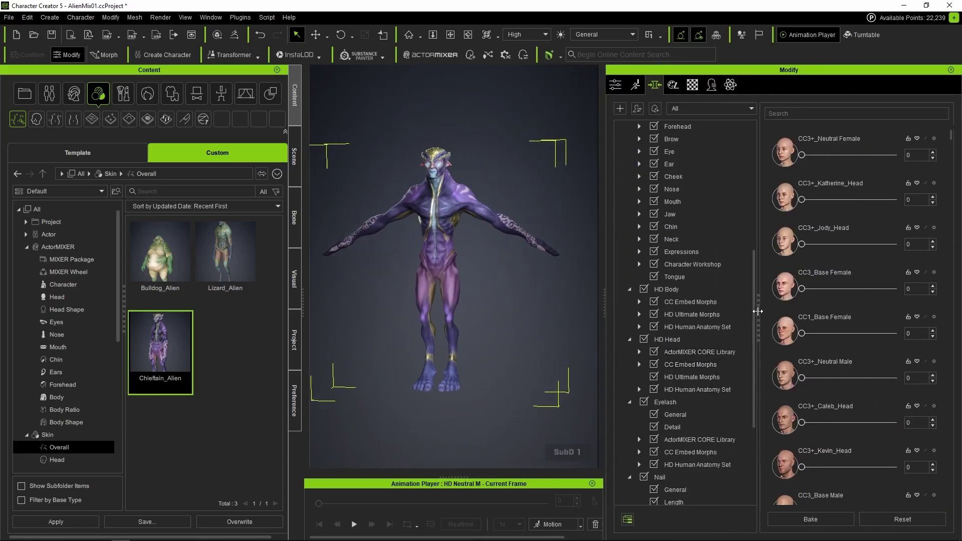
Inspect the HD Head embedded morphs and the HD Body CC Embed and HD Human Anatomy morphs.
drag(758, 311, 770, 311)
click(711, 351)
click(696, 364)
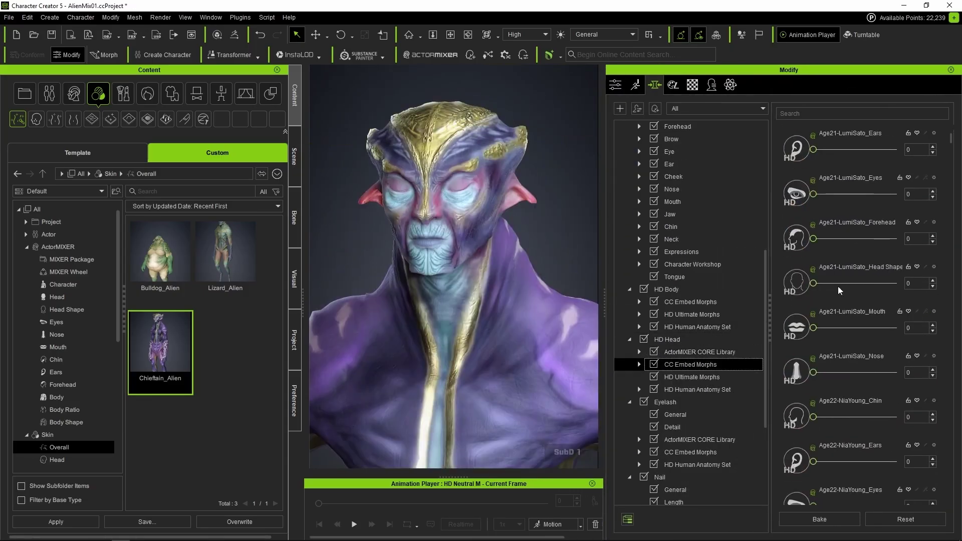
click(691, 301)
click(692, 314)
click(697, 327)
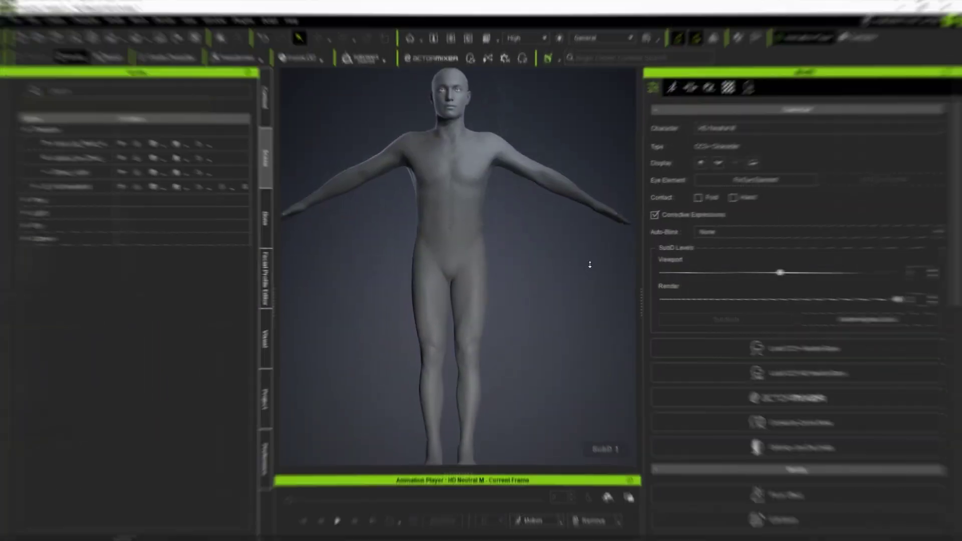
Browse CC Embed, HD Ultimate, HD Human Anatomy Set and ActorMIXER CORE morph groups.
click(695, 86)
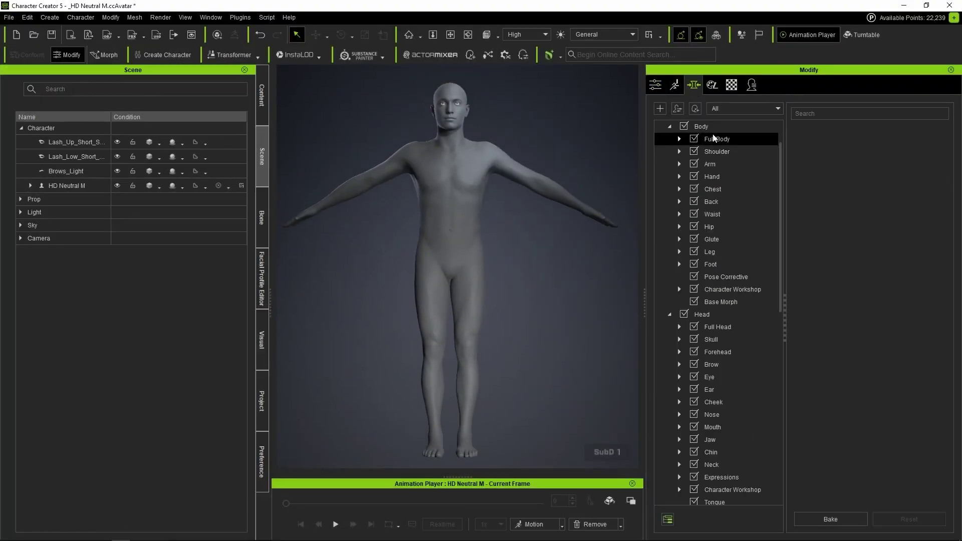
scroll(715, 140, down, 5)
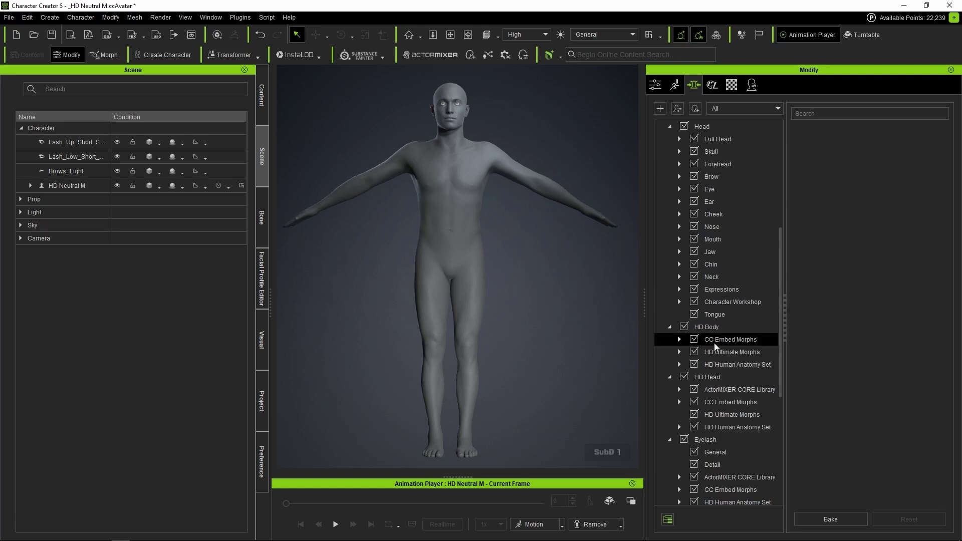
click(714, 340)
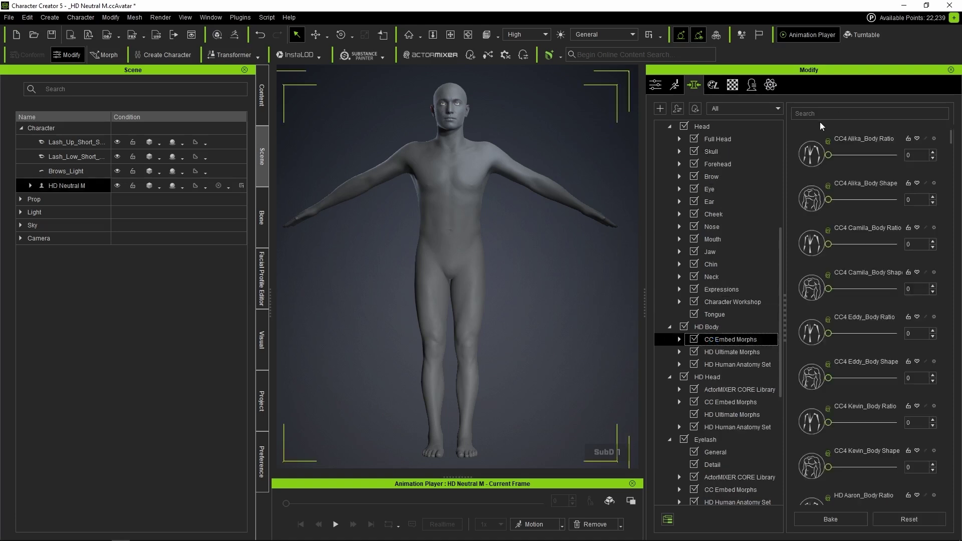
click(752, 353)
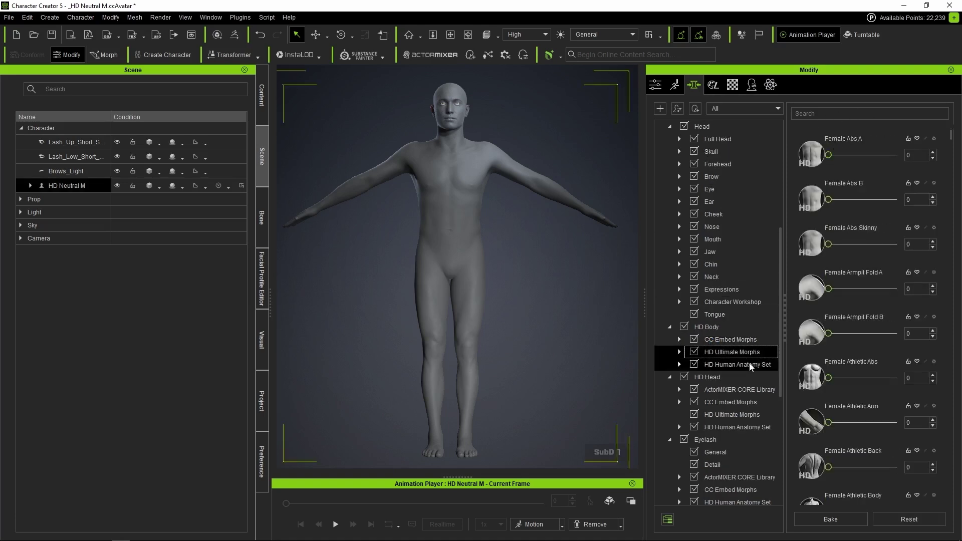
click(751, 364)
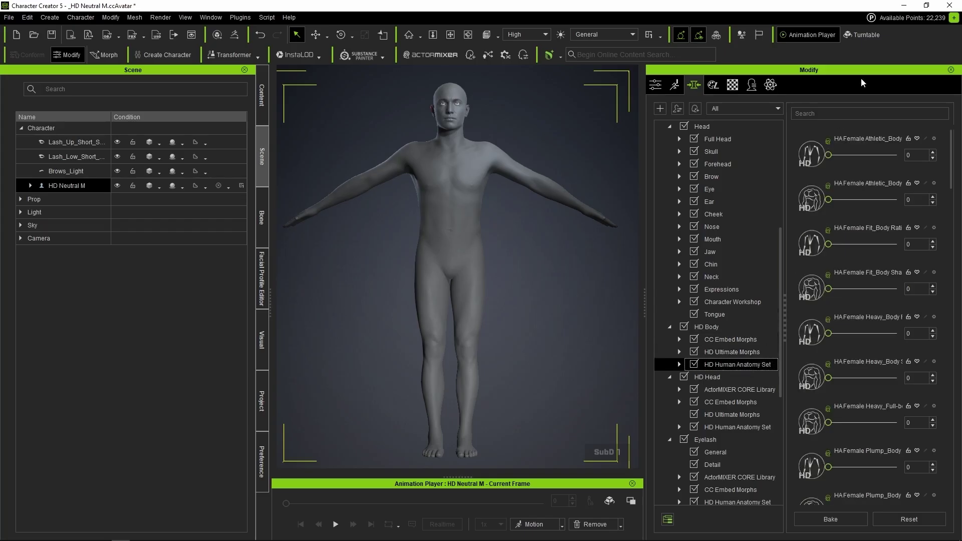
click(732, 390)
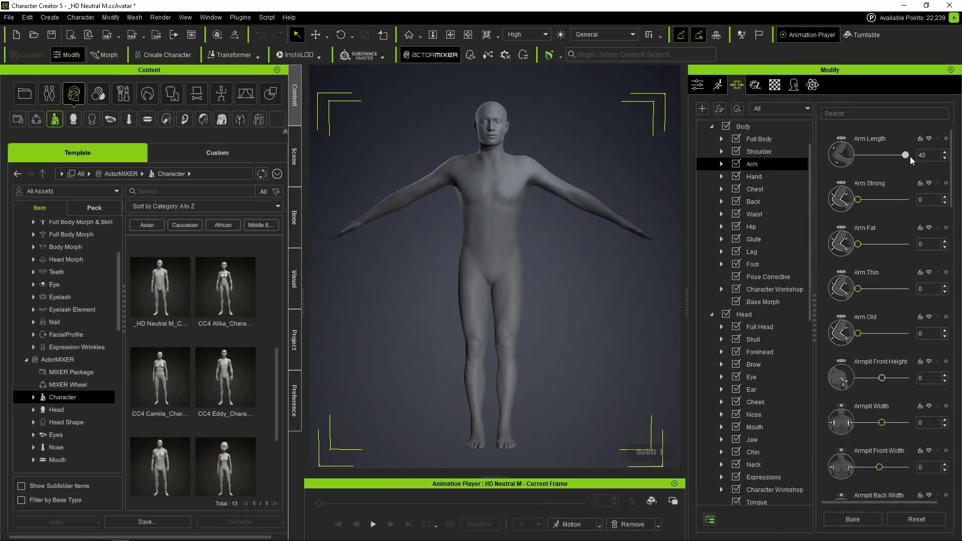
Set Upper Arm Length 42, Forearm Length 55 and Eye Scale 25.
scroll(880, 252, down, 5)
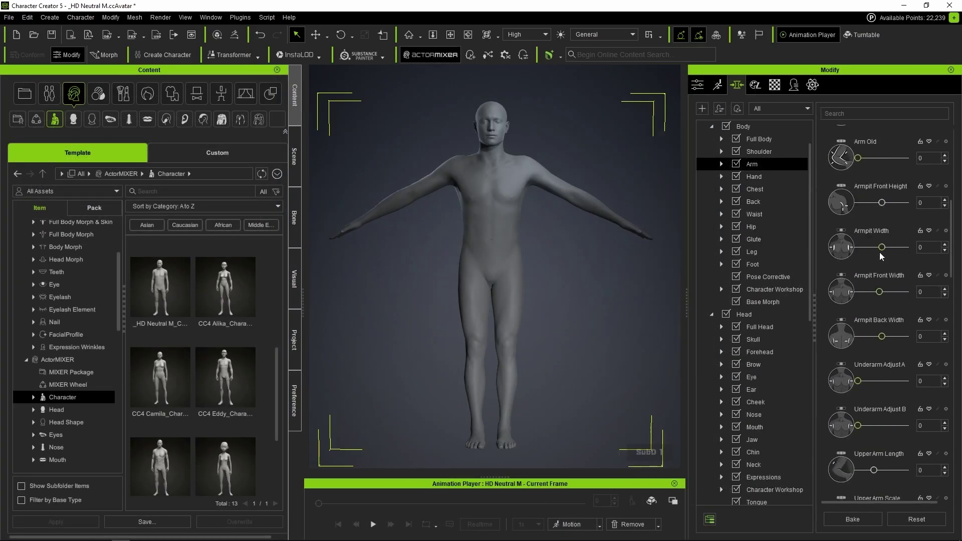
drag(882, 320, 890, 321)
scroll(889, 293, down, 6)
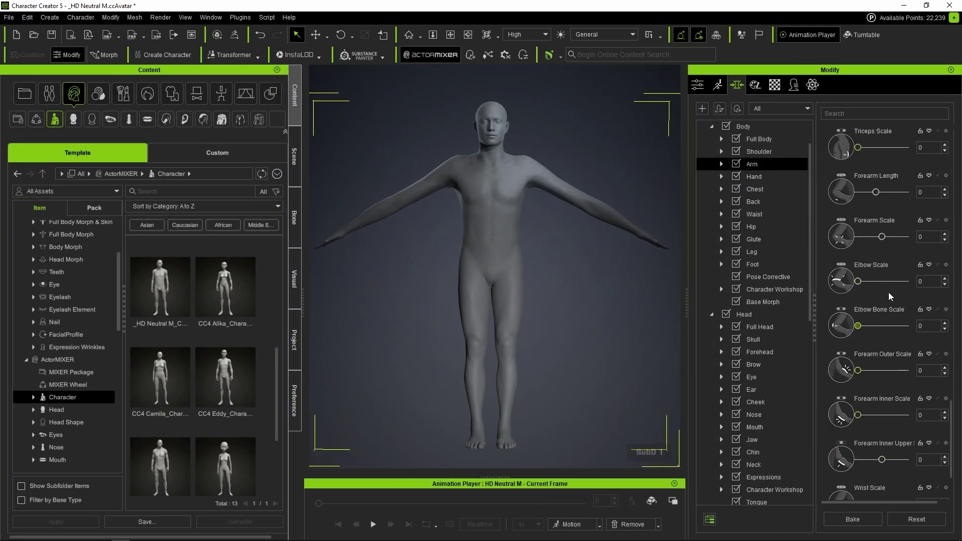
drag(881, 192, 891, 201)
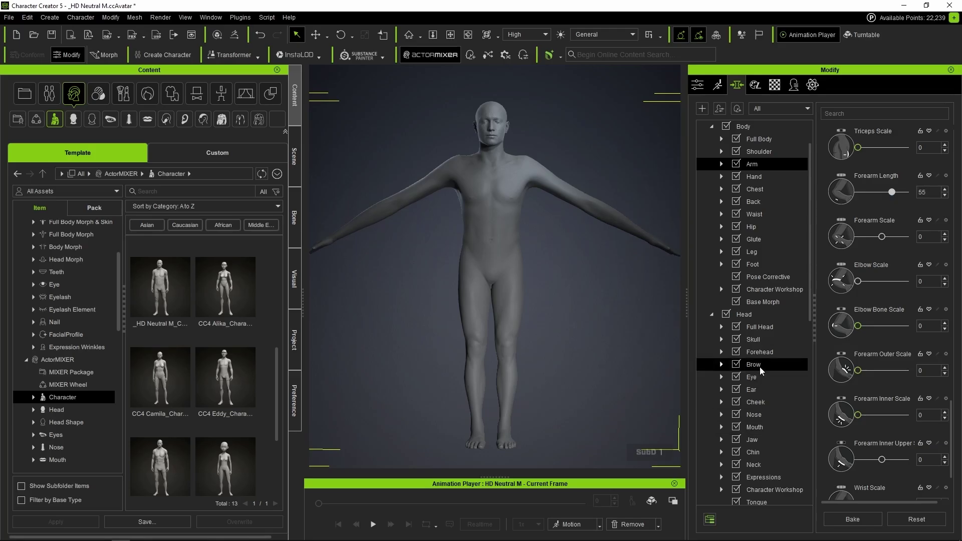
click(752, 377)
drag(882, 155, 890, 155)
Lengthen the legs to 33 and confirm the Modify tab prompt.
click(752, 251)
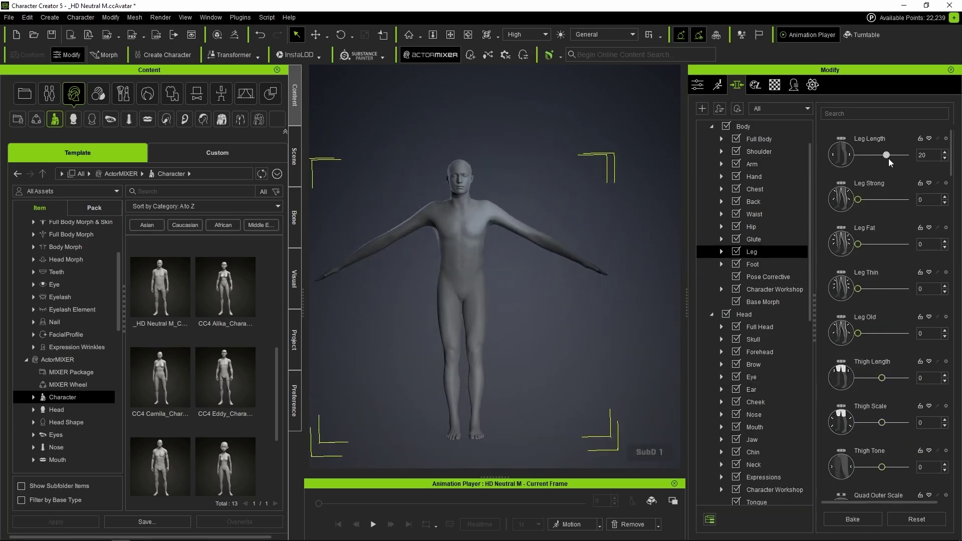
click(697, 85)
key(Return)
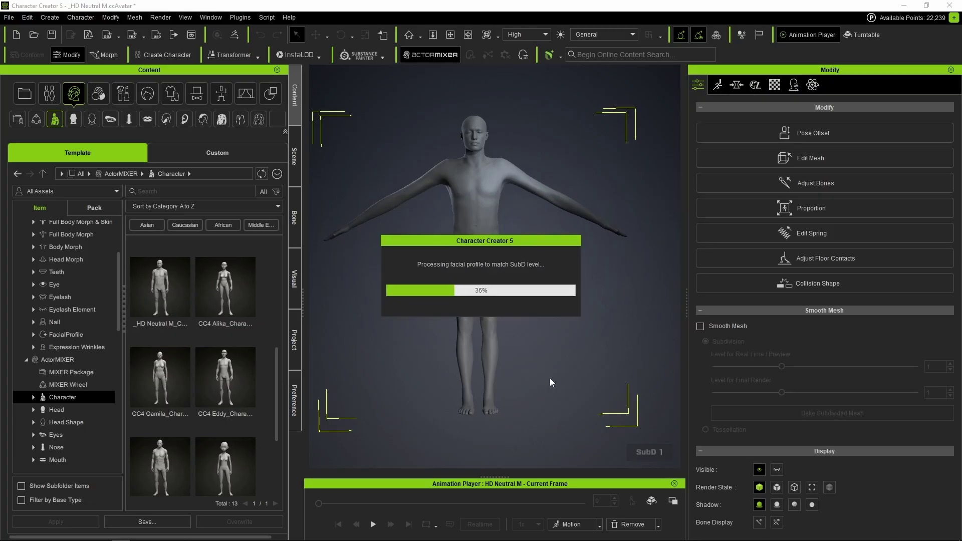
In ActorMIXER, blend the whole character toward the heavy preset.
click(731, 102)
click(639, 102)
drag(736, 269, 723, 369)
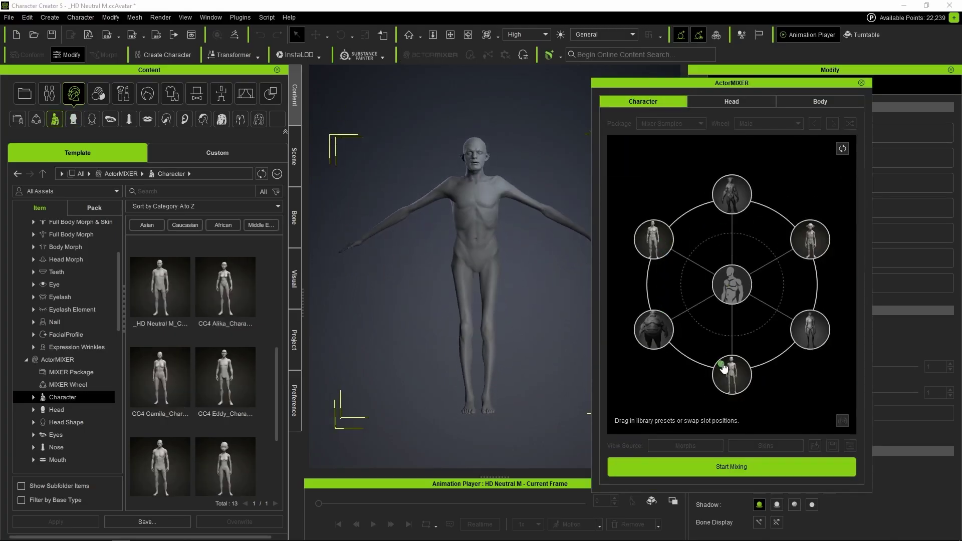
On the Head wheel, blend the nose and ears toward neighbouring presets.
click(732, 101)
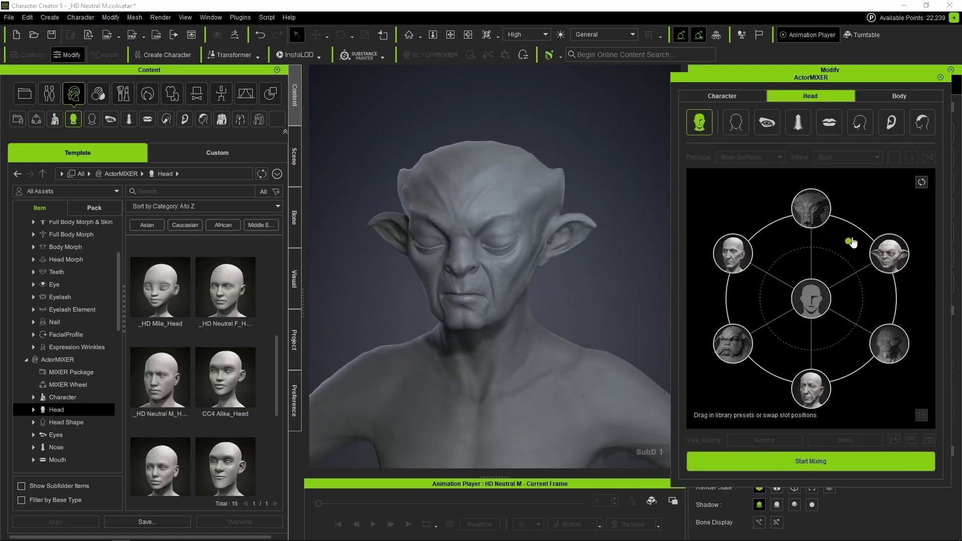
click(768, 122)
click(798, 122)
drag(811, 300, 837, 369)
click(829, 123)
click(860, 122)
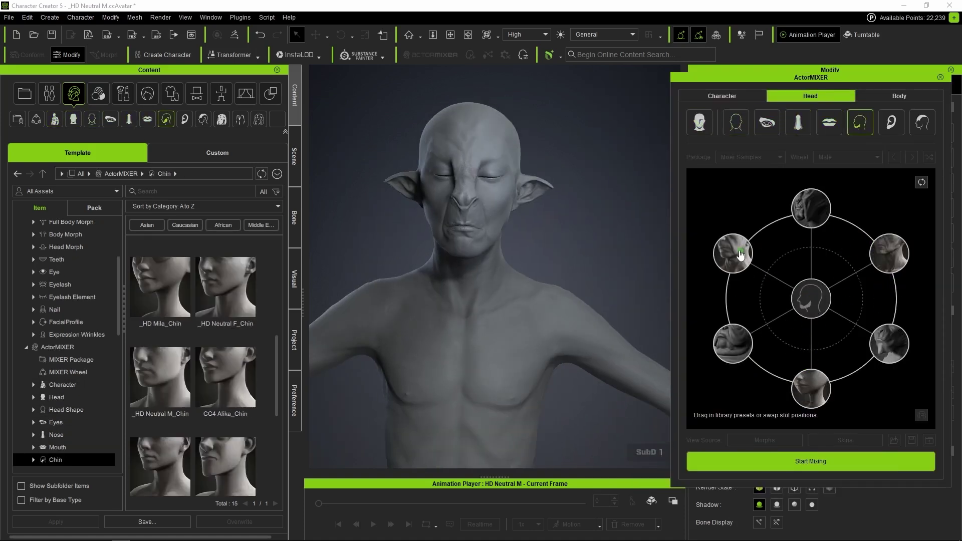
click(891, 122)
drag(811, 299, 741, 313)
click(922, 122)
Blend the body toward the bottom preset and cover it with the Lizard_Alien skin.
click(899, 95)
drag(812, 300, 822, 371)
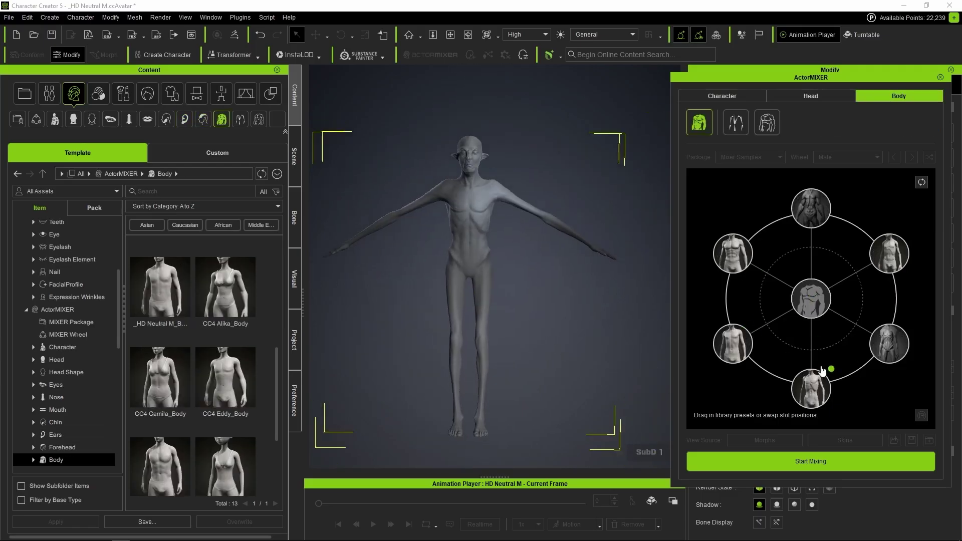
click(735, 129)
click(768, 123)
drag(226, 242, 456, 311)
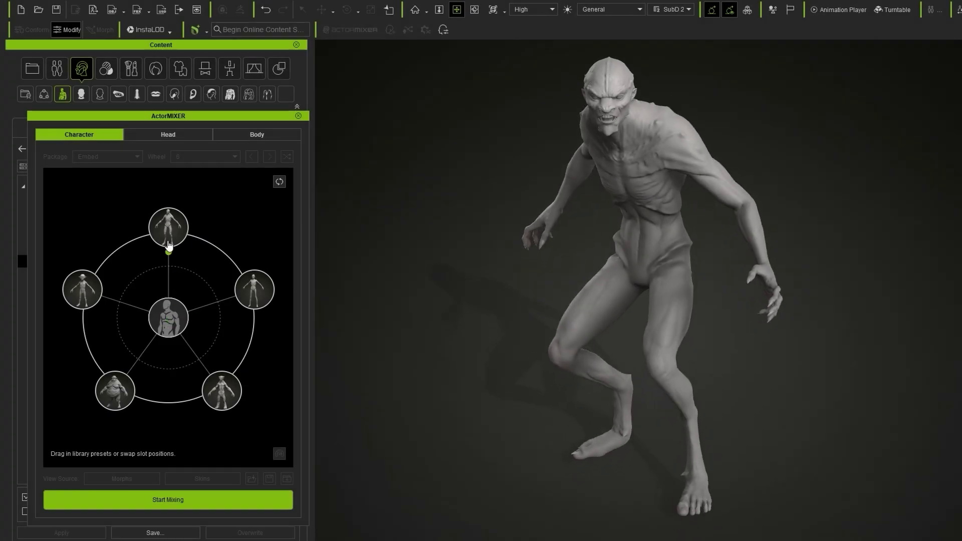
Blend the creature toward the fat preset and apply the Base Male skin to it.
drag(168, 245, 219, 247)
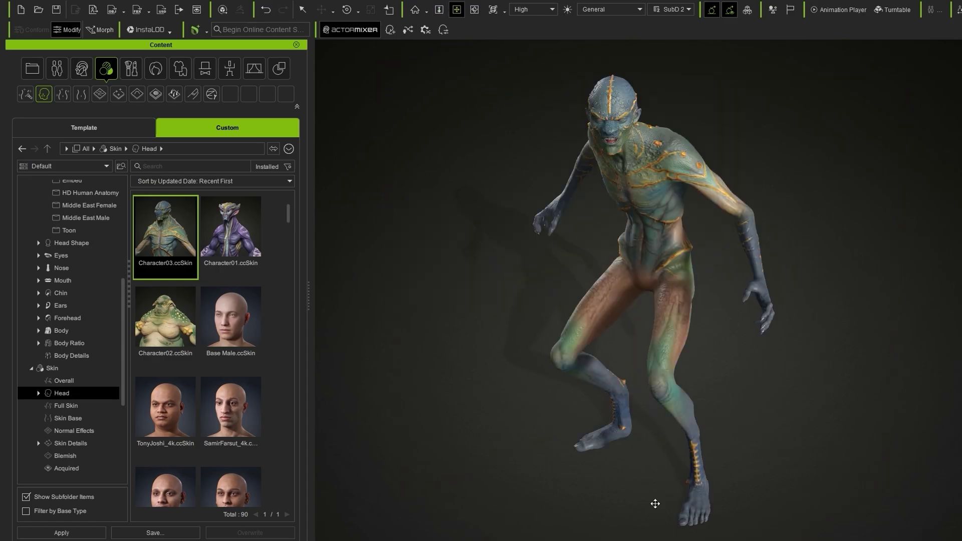
mouse_move(655, 504)
right_down()
mouse_move(481, 507)
mouse_move(673, 509)
right_up()
drag(230, 317, 486, 171)
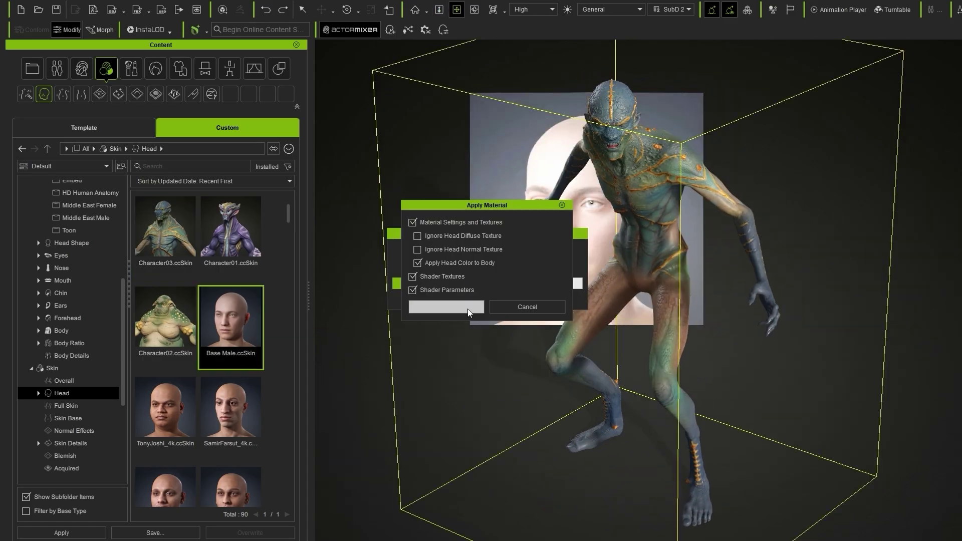
click(446, 305)
right_drag(446, 311, 451, 531)
scroll(285, 391, down, 5)
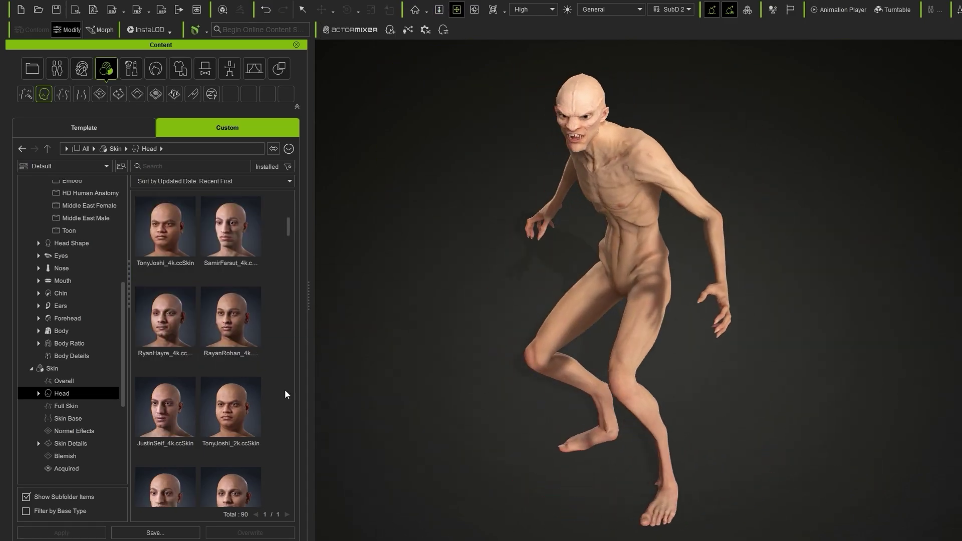
click(228, 321)
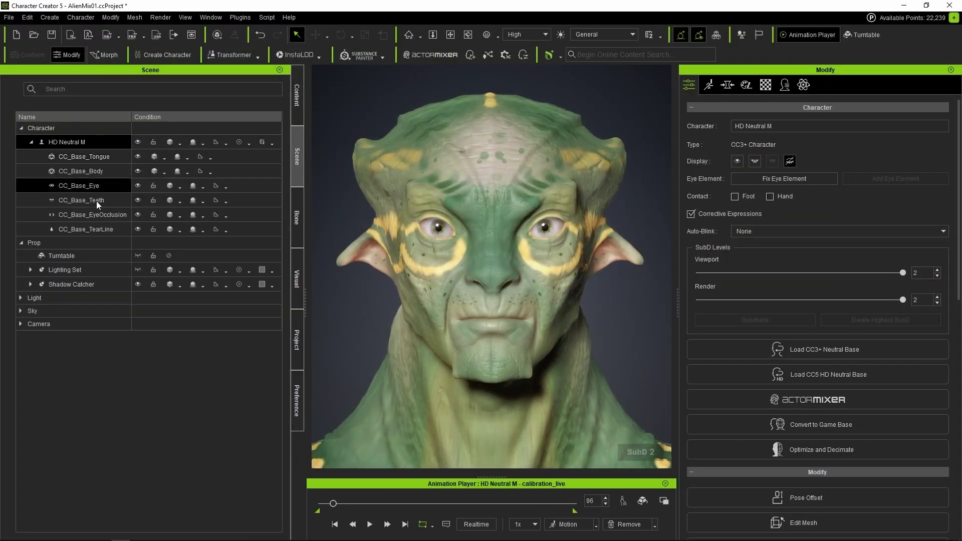
Select CC_Base_Eye and adjust the Iris shader sliders in its material settings.
click(98, 186)
click(766, 85)
scroll(720, 251, down, 5)
scroll(706, 278, down, 3)
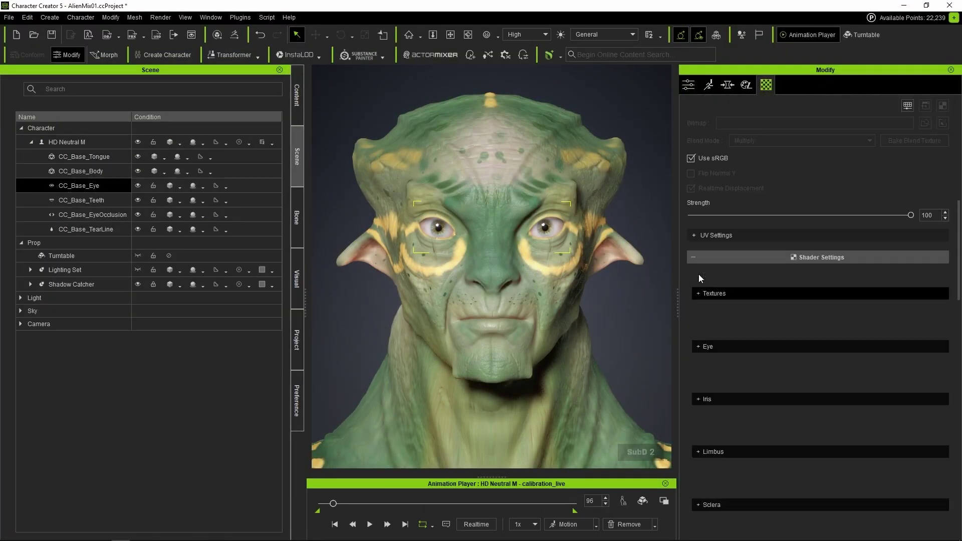
click(699, 296)
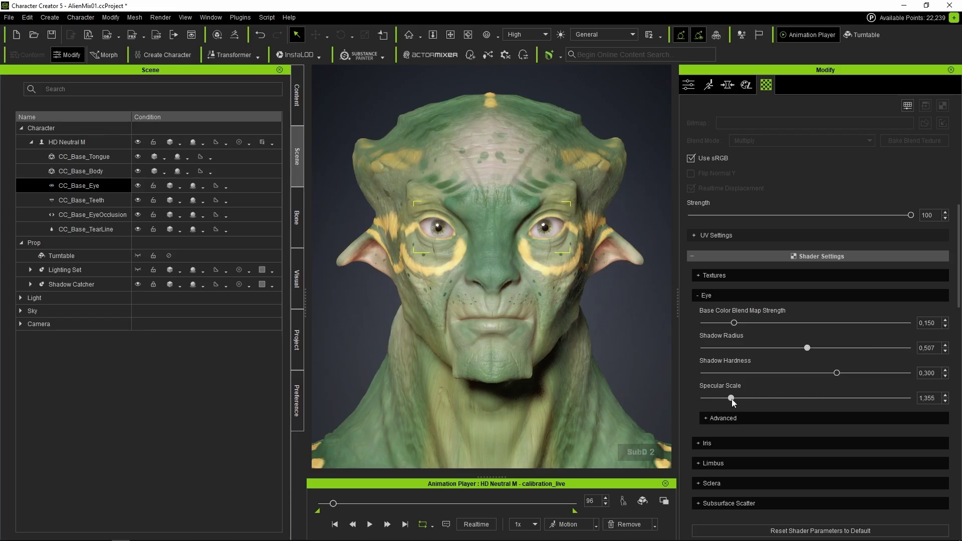
click(723, 418)
click(699, 296)
click(699, 315)
click(704, 438)
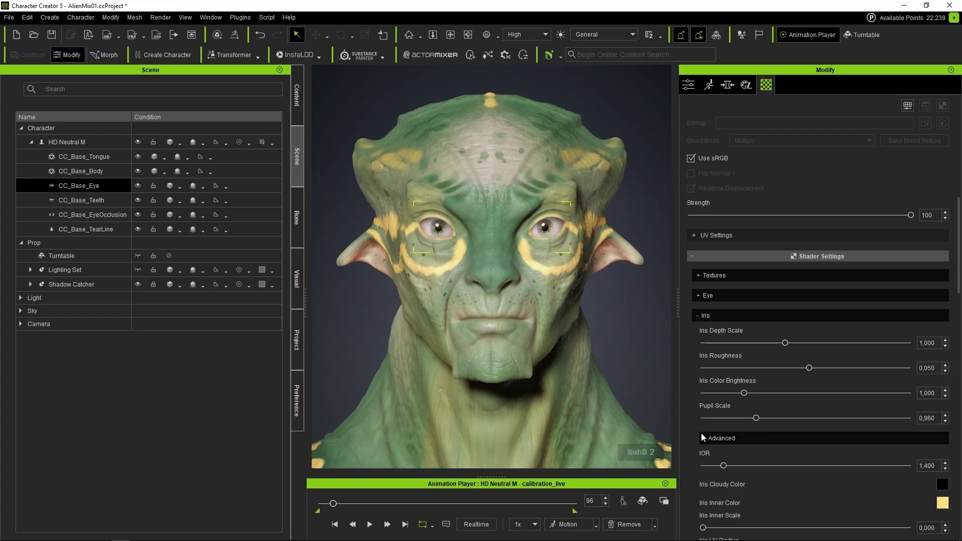
scroll(697, 423, down, 2)
drag(786, 432, 835, 433)
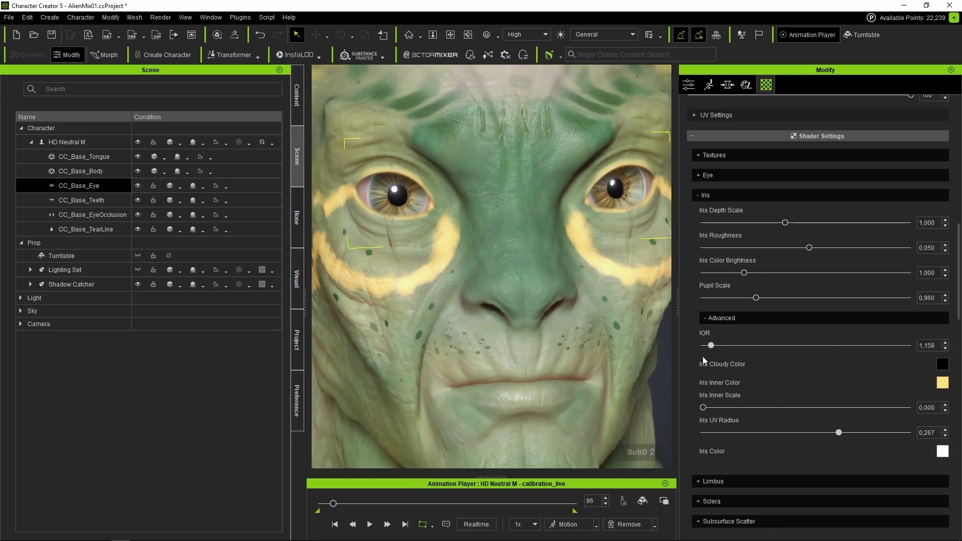
drag(801, 345, 856, 358)
scroll(765, 437, down, 1)
Expand the Limbus and Sclera shader settings, including the sclera's advanced options.
click(764, 437)
click(711, 513)
click(696, 454)
scroll(695, 457, down, 2)
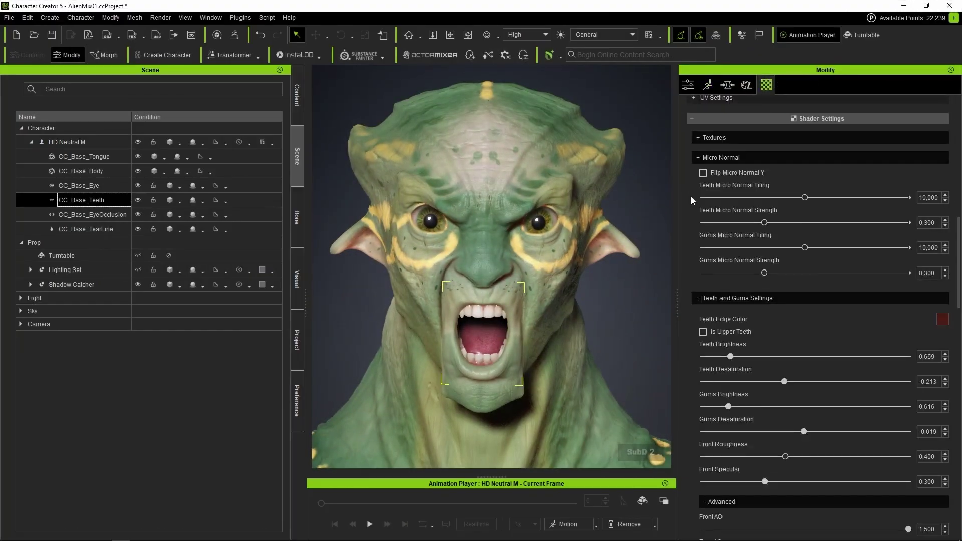
scroll(701, 251, up, 4)
scroll(714, 324, down, 3)
Make the teeth dimmer and rougher, then drag Gibro Teeth onto the alien's mouth.
drag(730, 386, 729, 389)
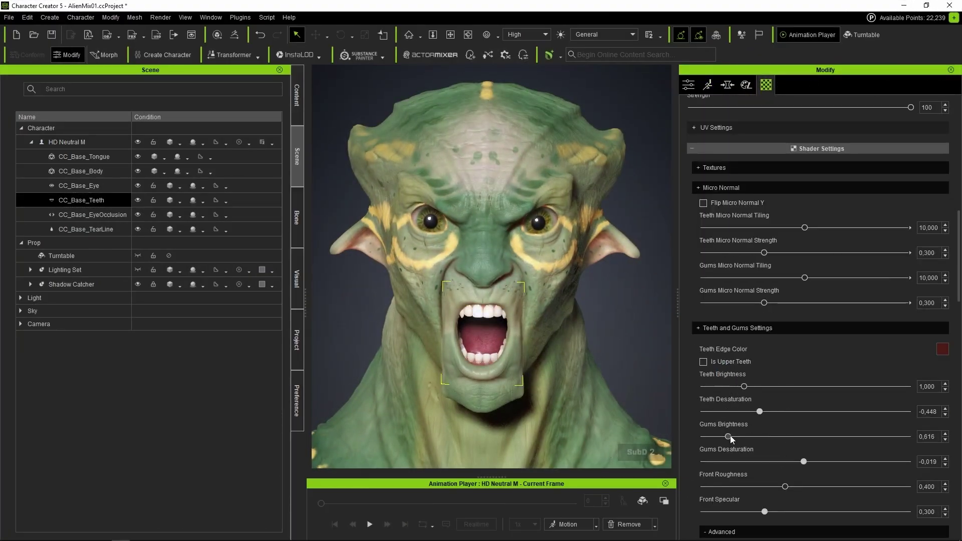
drag(796, 461, 786, 461)
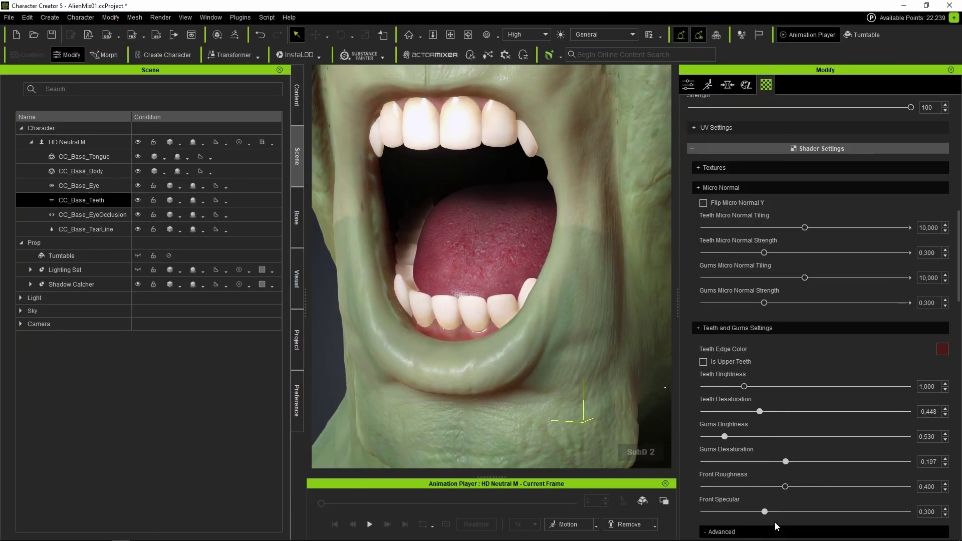
scroll(702, 451, down, 15)
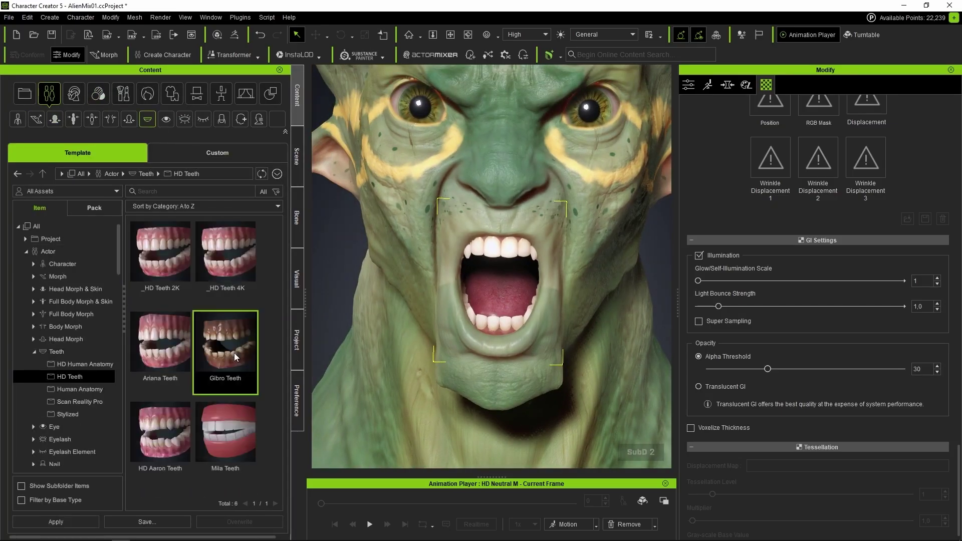
drag(233, 352, 503, 303)
Confirm replacing the alien's existing teeth with Gibro Teeth.
click(503, 303)
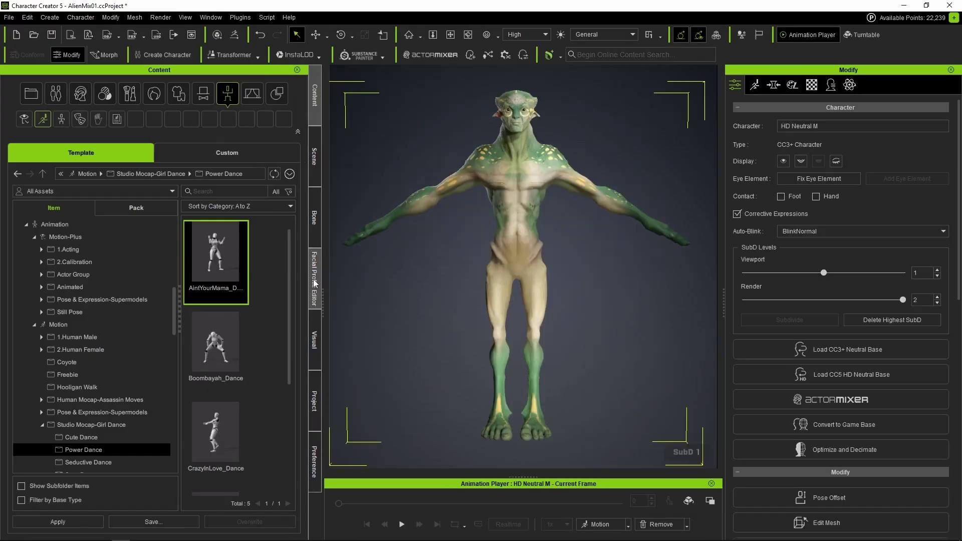
Save the alien to Custom > Actor > Character as 'Alien_Mix_02'.
click(221, 157)
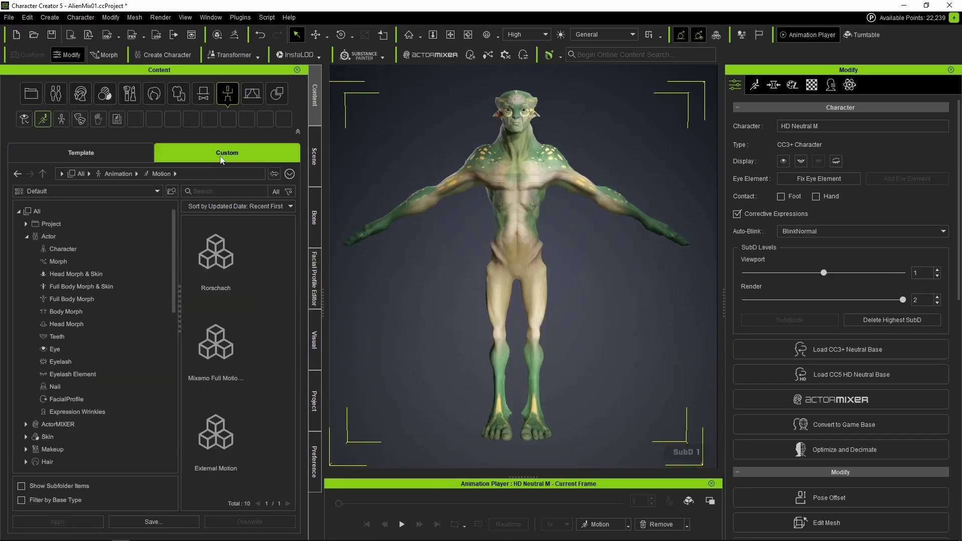
click(56, 95)
click(171, 522)
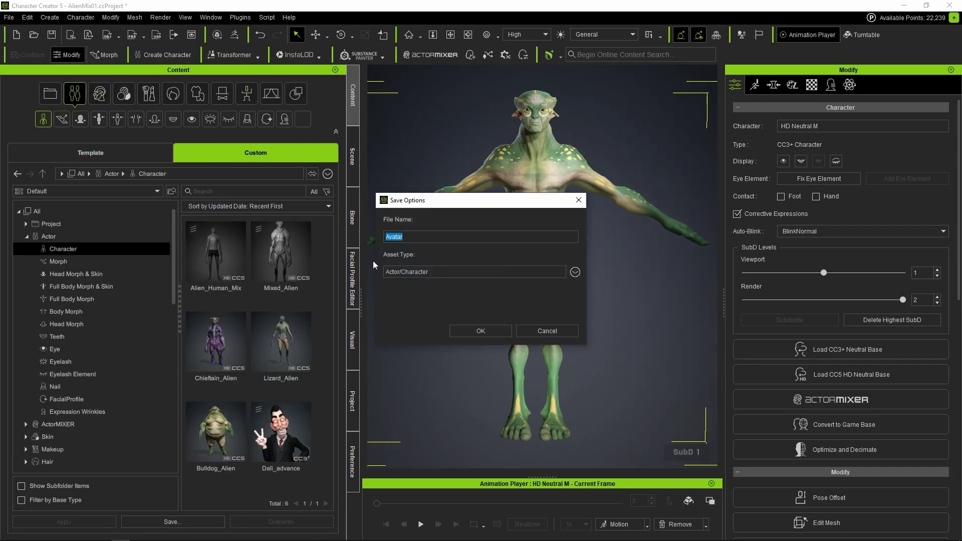
text(Alien_Mix_02)
key(Return)
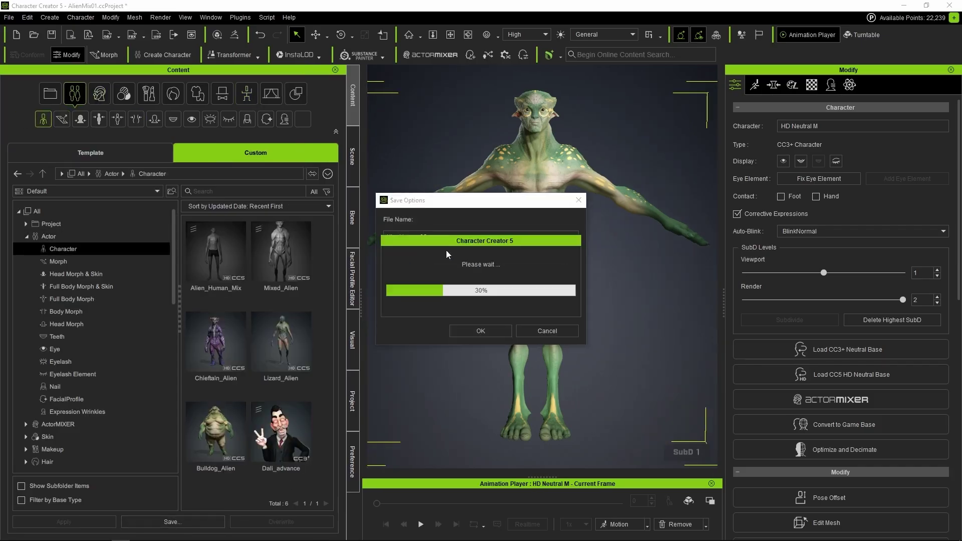